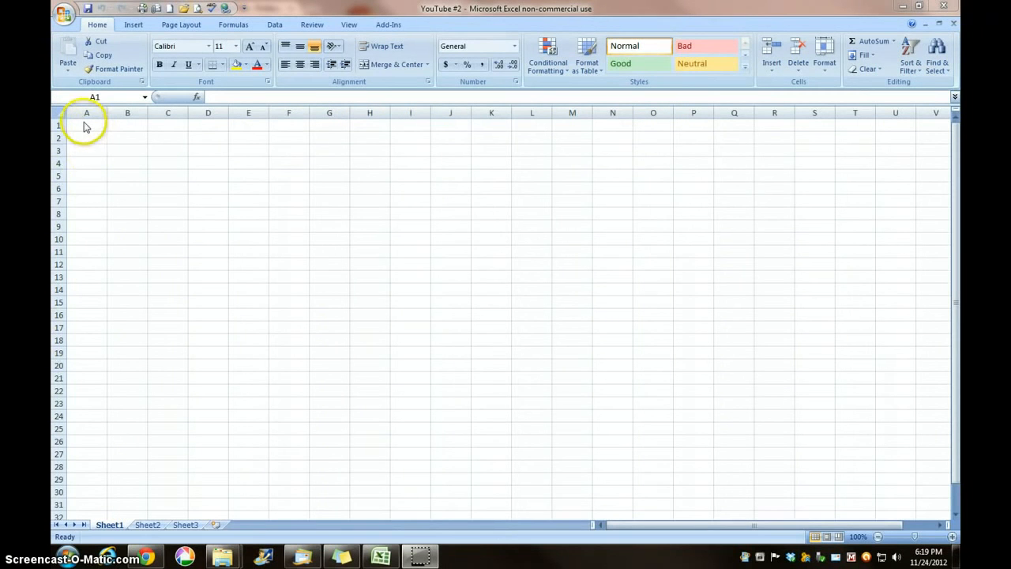
Enter the job title with the customer's surname in cell A1 and the heading "Materials" in cell A2
{"action": "left_click", "coordinate": [88, 126]}
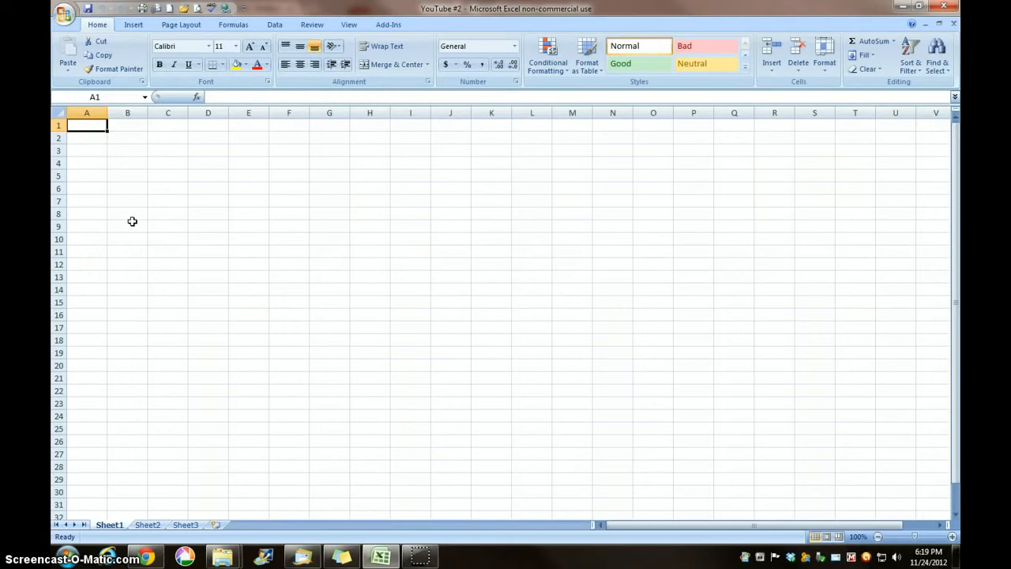
{"action": "type", "text": "Jone"}
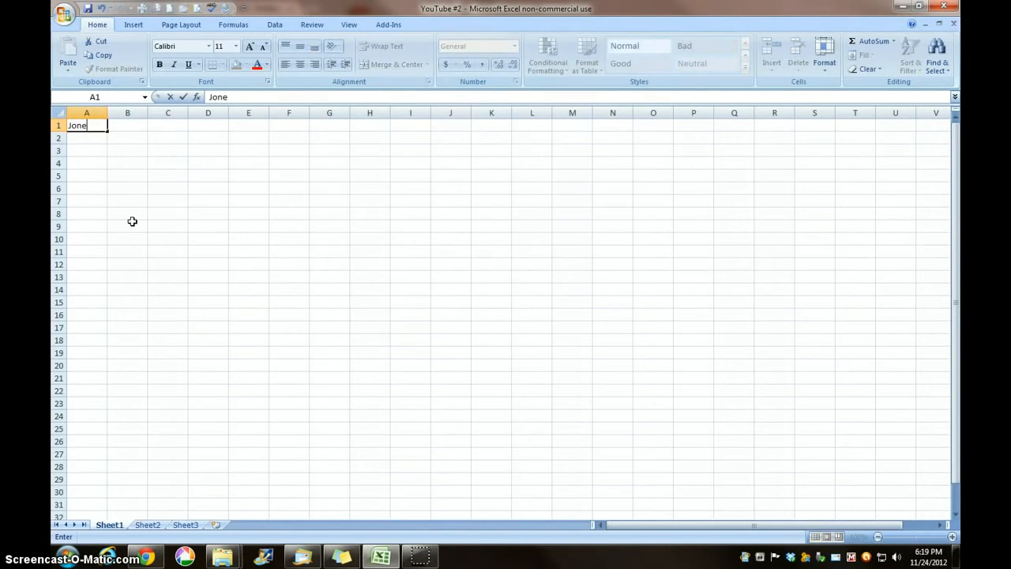
{"action": "type", "text": "s Job"}
{"action": "left_click", "coordinate": [97, 139]}
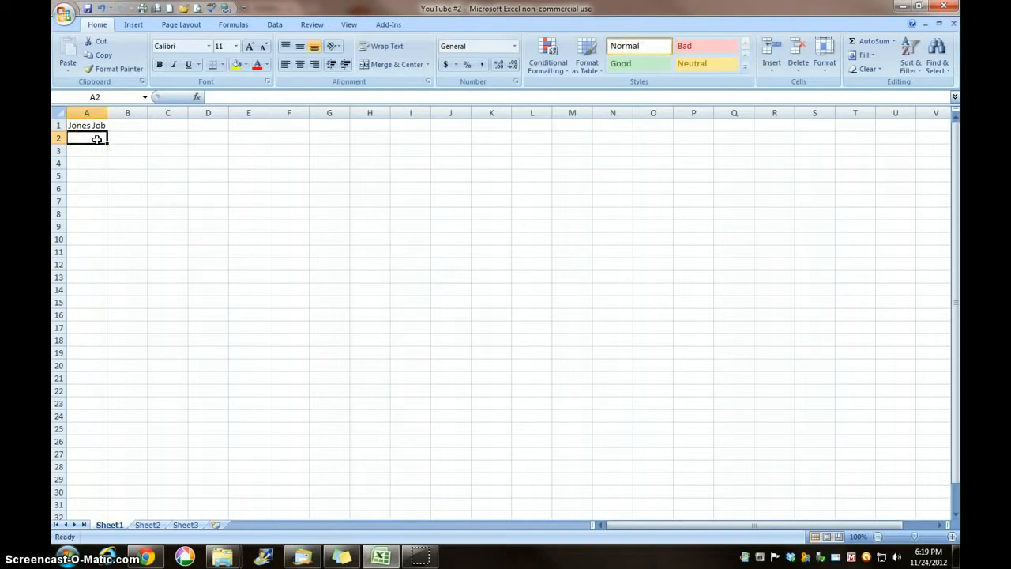
{"action": "type", "text": "Materials"}
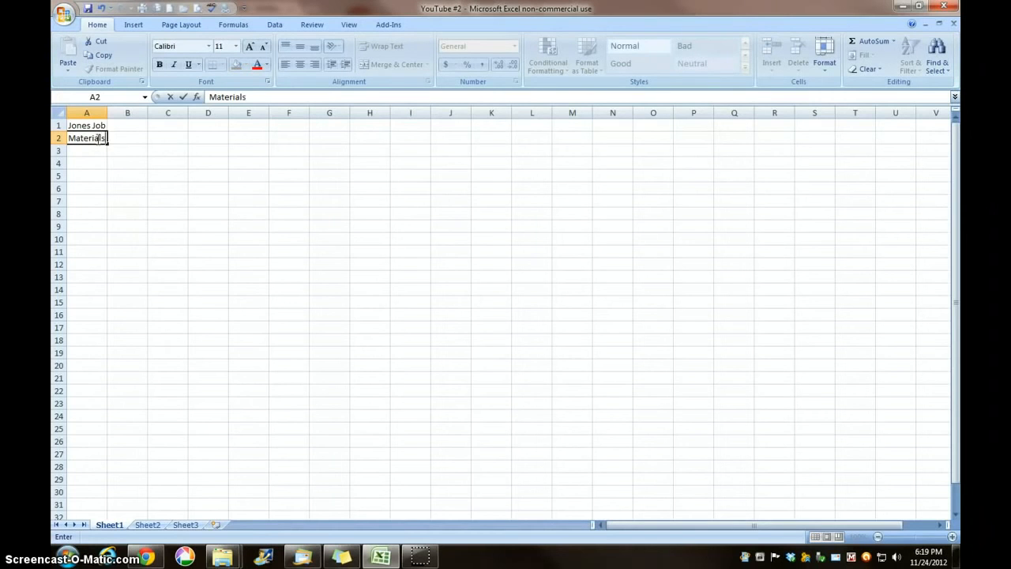
Copy the header row A2:I2 from Sheet2 and paste it into Sheet1 starting at cell A2
{"action": "left_click", "coordinate": [147, 527]}
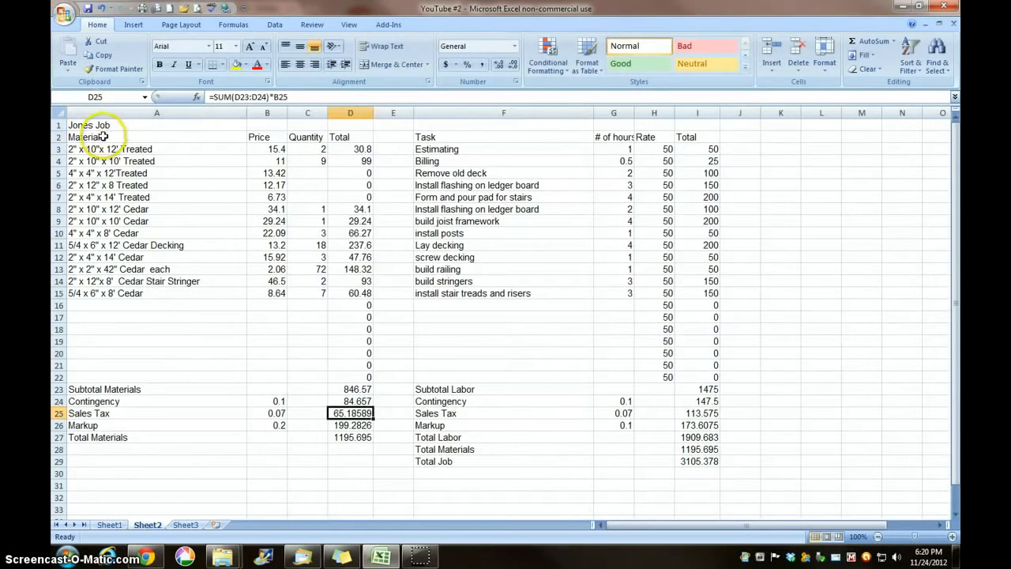
{"action": "left_click_drag", "start_coordinate": [103, 137], "coordinate": [684, 138]}
{"action": "left_click", "coordinate": [127, 61]}
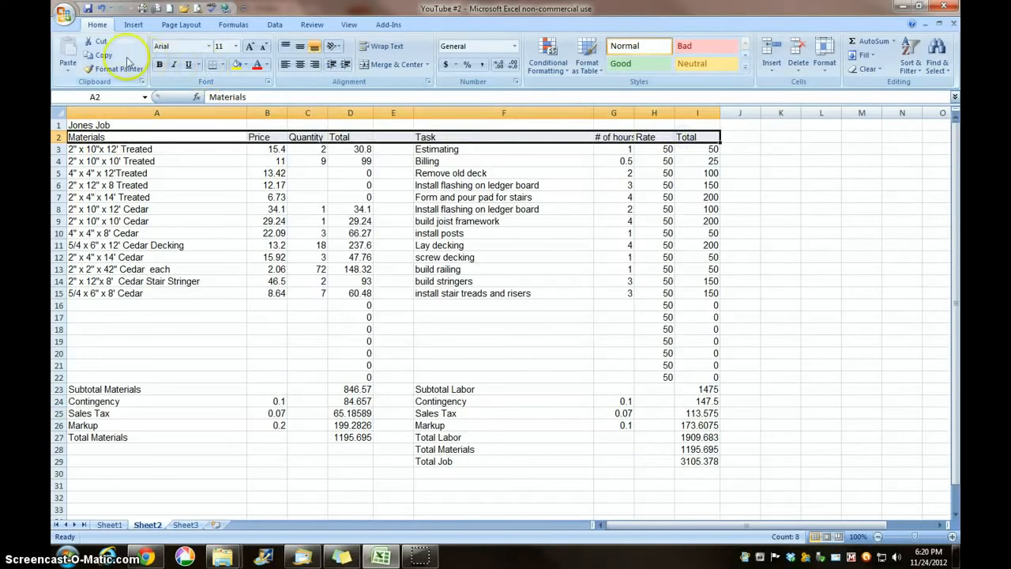
{"action": "left_click", "coordinate": [101, 55]}
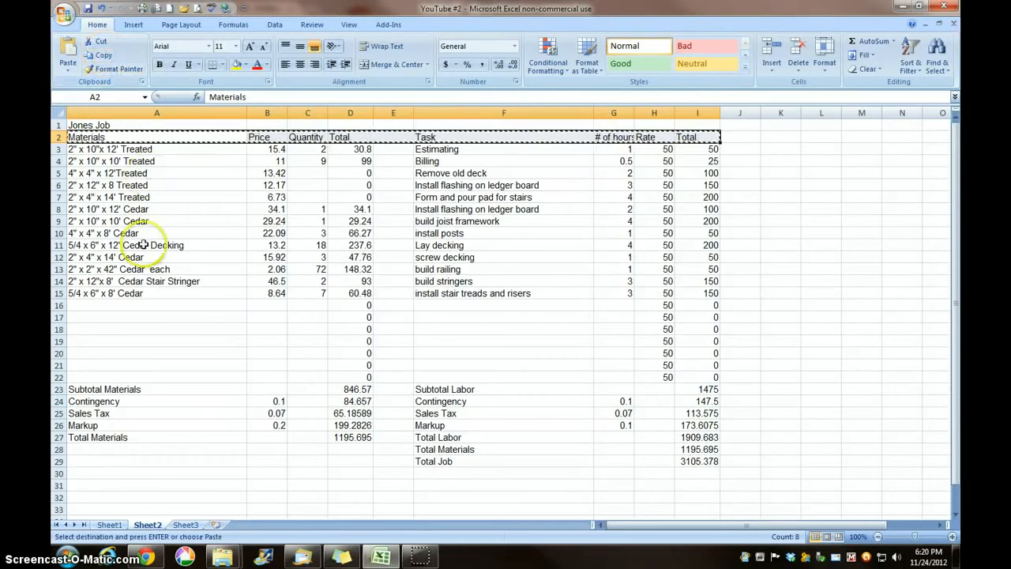
{"action": "left_click", "coordinate": [110, 525]}
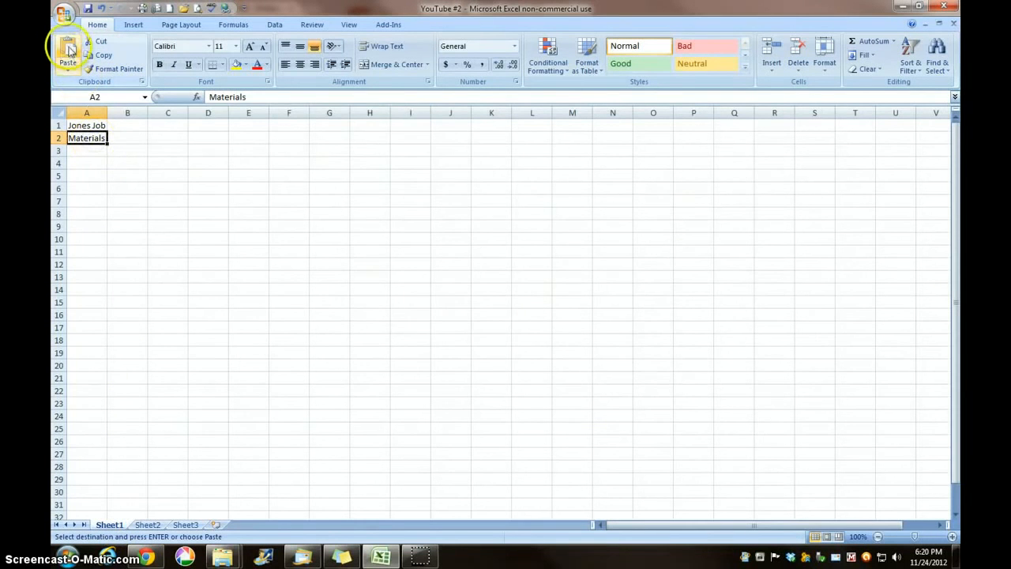
{"action": "left_click", "coordinate": [68, 50]}
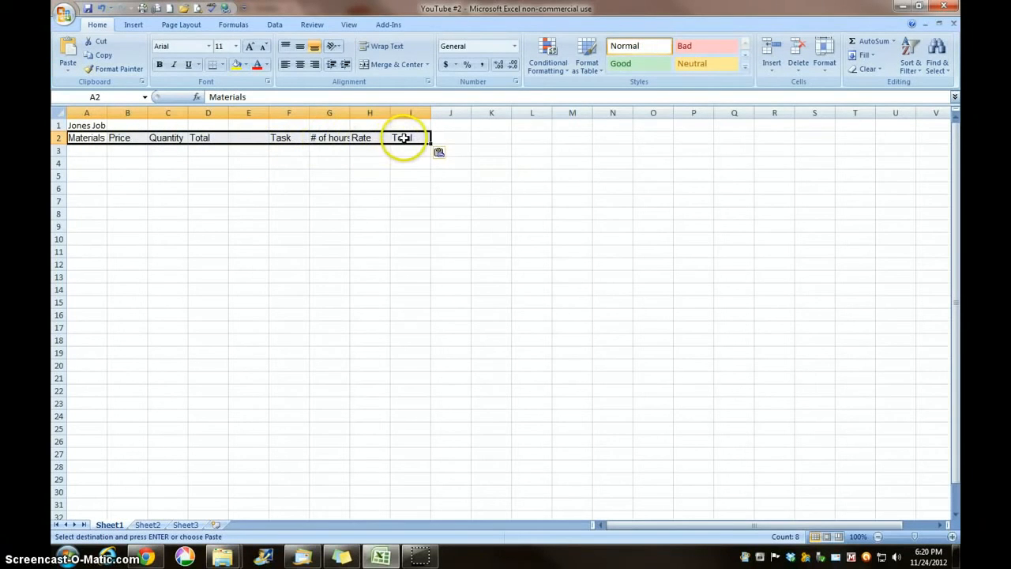
Widen the Materials column A on Sheet1 to match the width of column A on Sheet2
{"action": "left_click", "coordinate": [91, 165]}
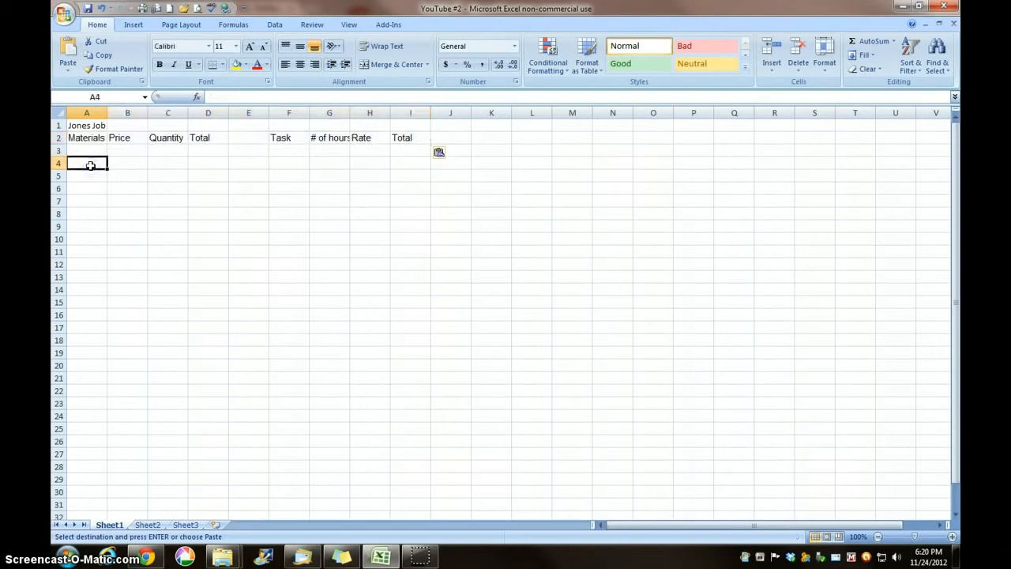
{"action": "left_click", "coordinate": [90, 147]}
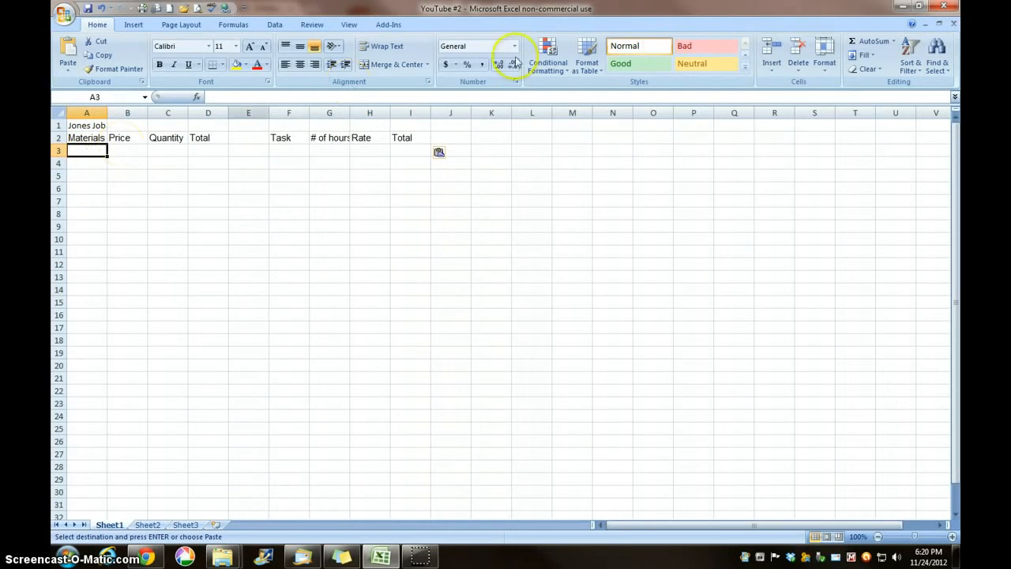
{"action": "left_click", "coordinate": [797, 46]}
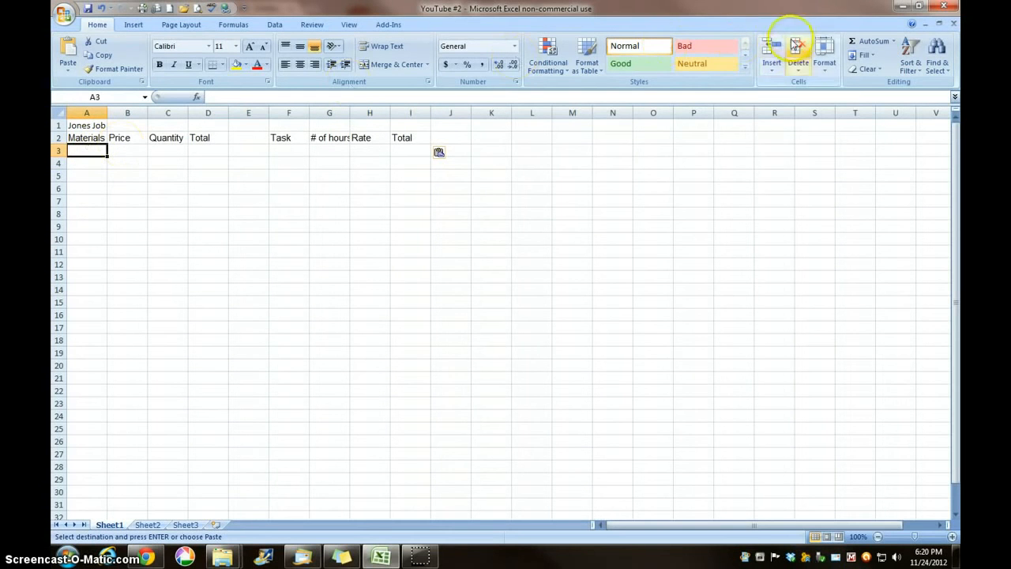
{"action": "left_click", "coordinate": [826, 63]}
{"action": "left_click", "coordinate": [854, 128]}
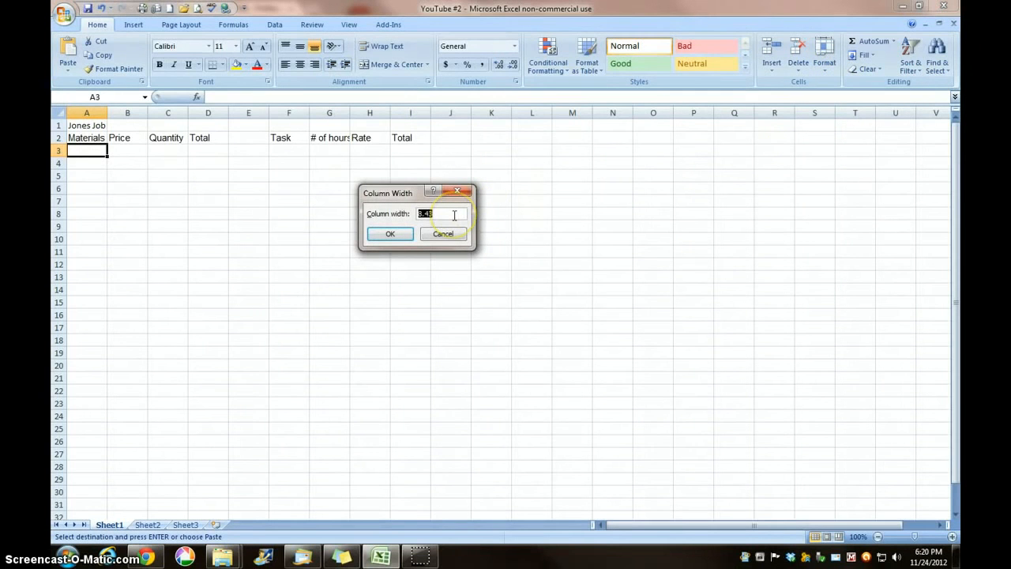
{"action": "key", "text": "BackSpace"}
{"action": "left_click", "coordinate": [390, 234]}
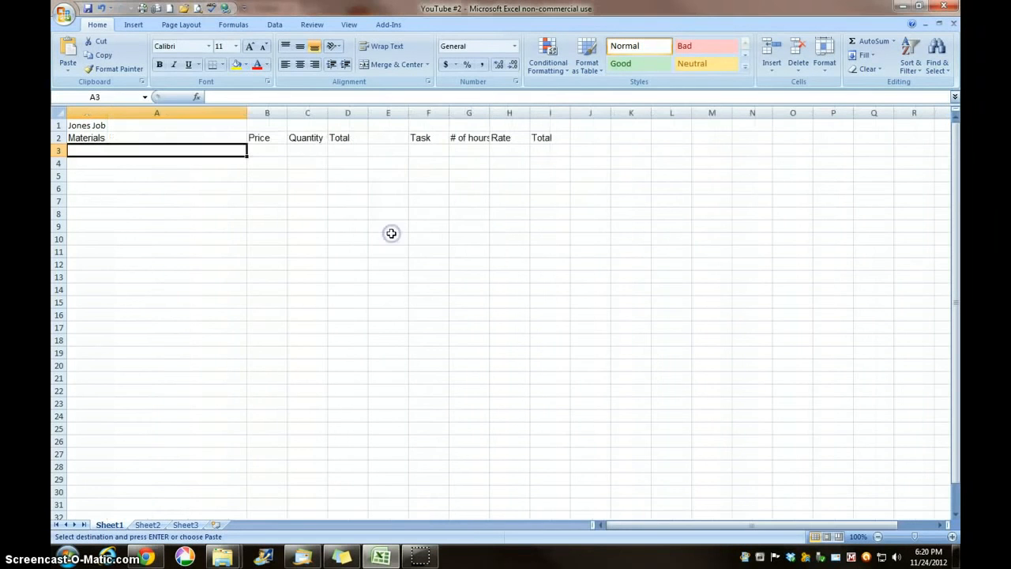
Set the width of the Task column F to 40
{"action": "left_click", "coordinate": [423, 151]}
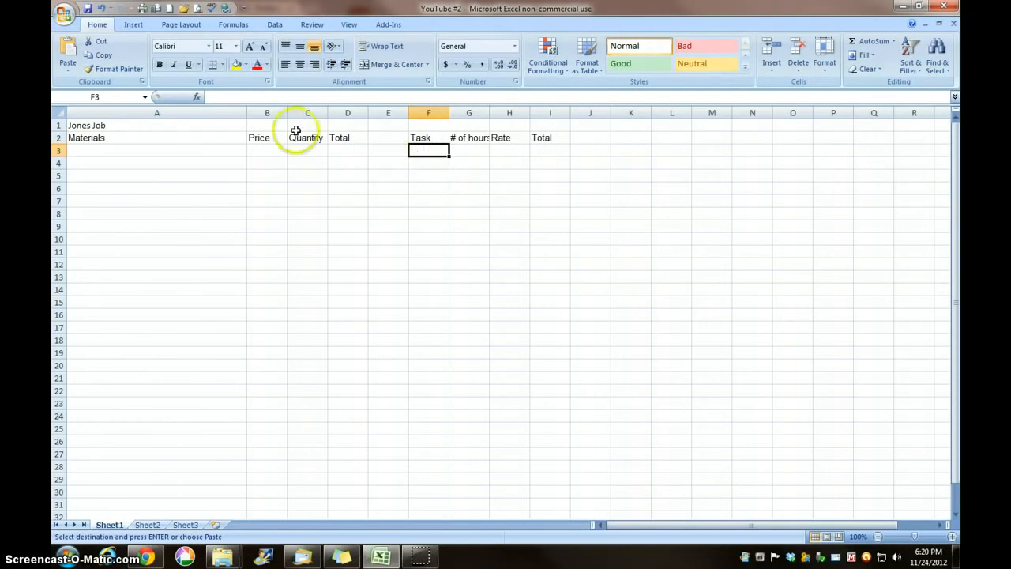
{"action": "left_click", "coordinate": [824, 62]}
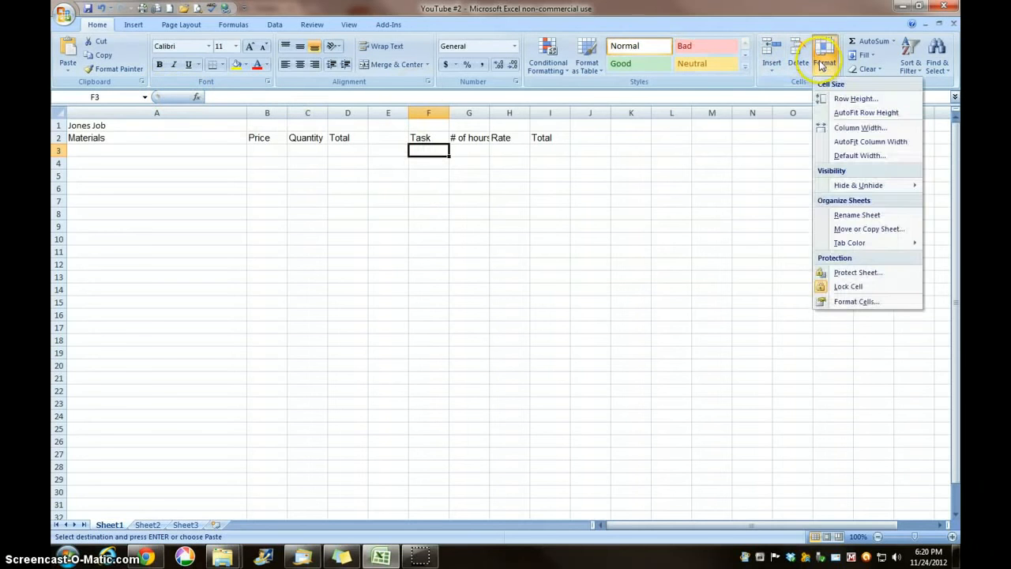
{"action": "left_click", "coordinate": [868, 131]}
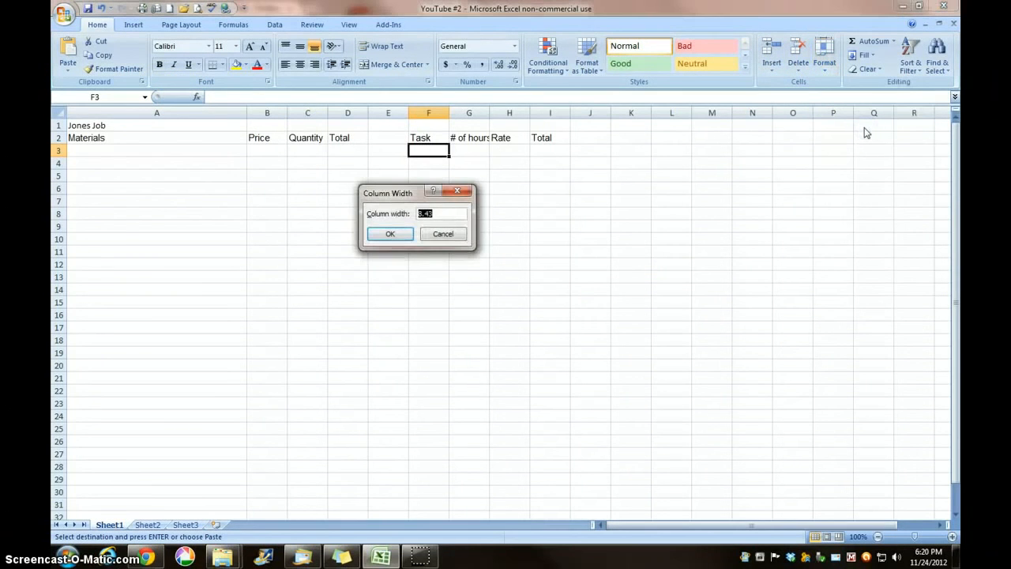
{"action": "type", "text": "40"}
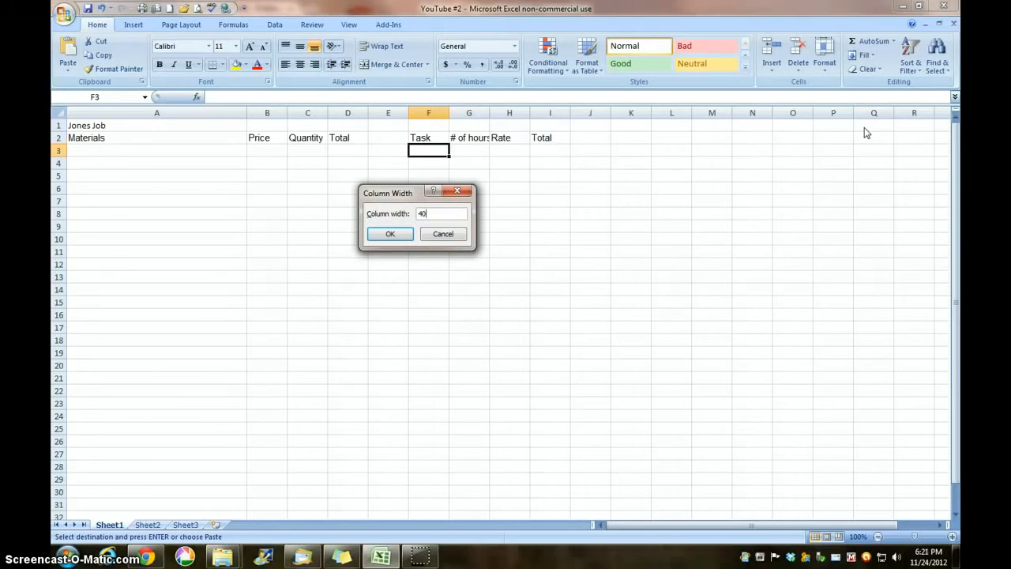
{"action": "key", "text": "Return"}
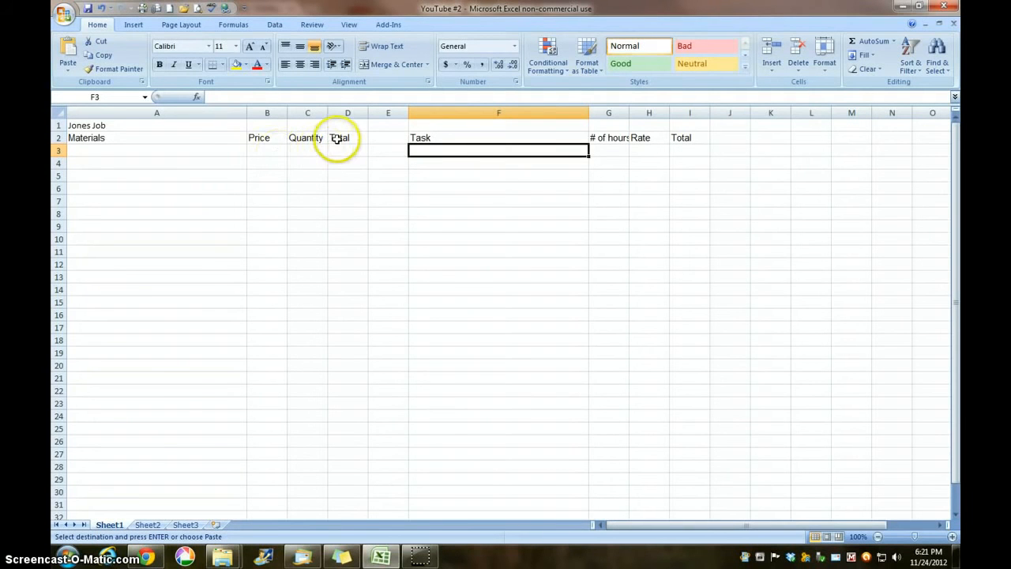
Set the width of the Price column B and both Total columns, D and I, to 11 together
{"action": "left_click", "coordinate": [264, 150]}
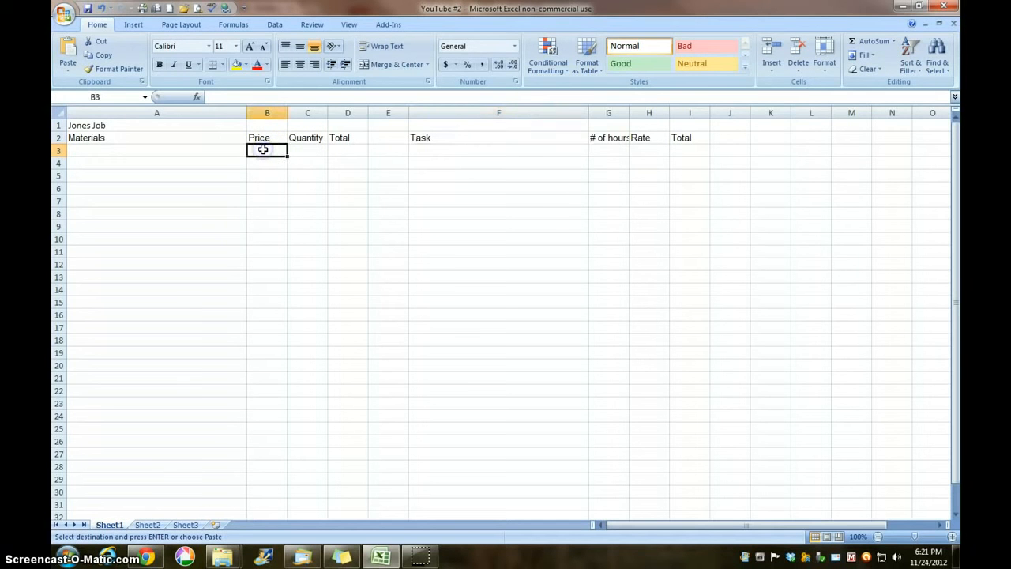
{"action": "left_click", "coordinate": [268, 313]}
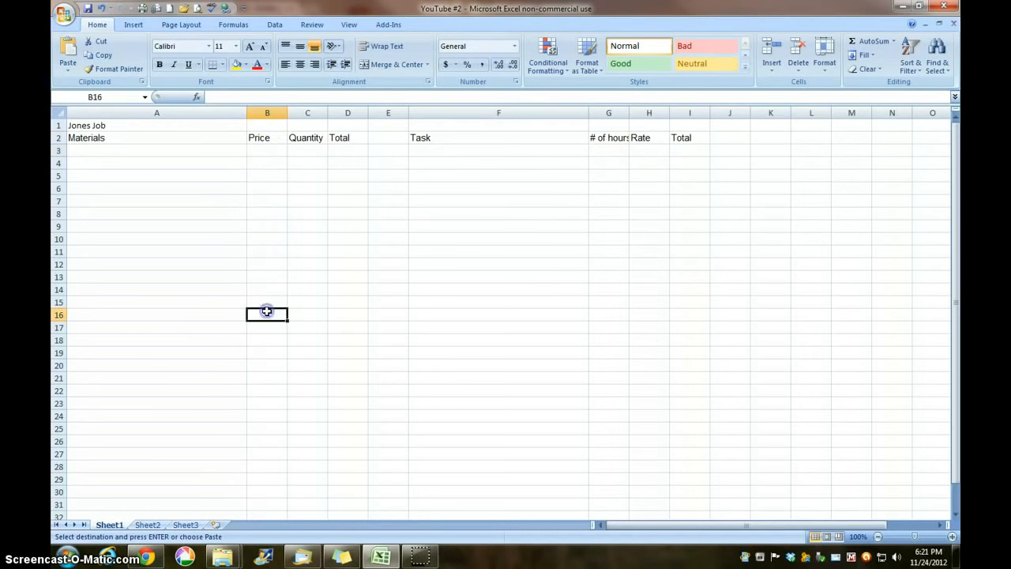
{"action": "left_click", "coordinate": [263, 149]}
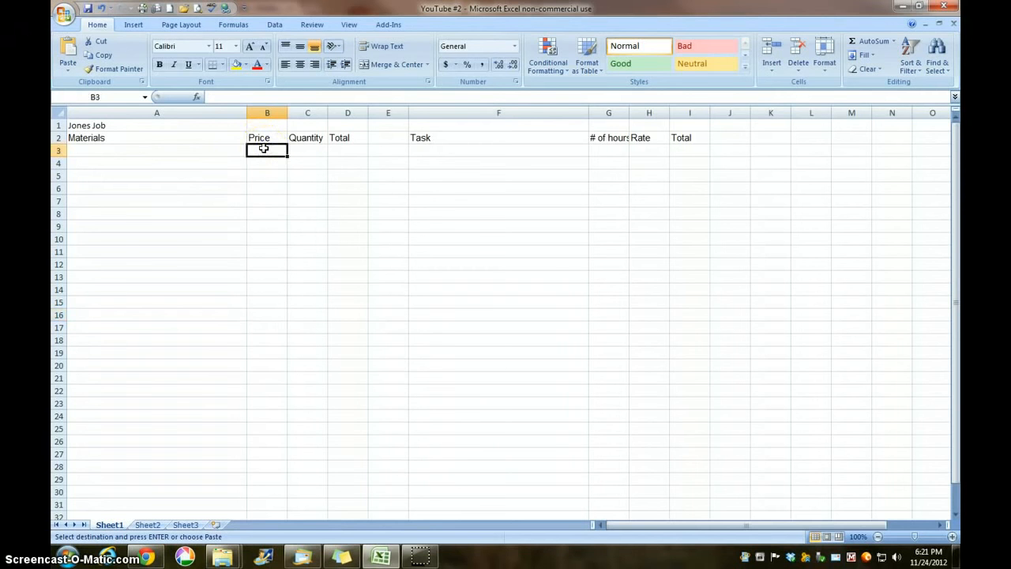
{"action": "left_click", "coordinate": [346, 149]}
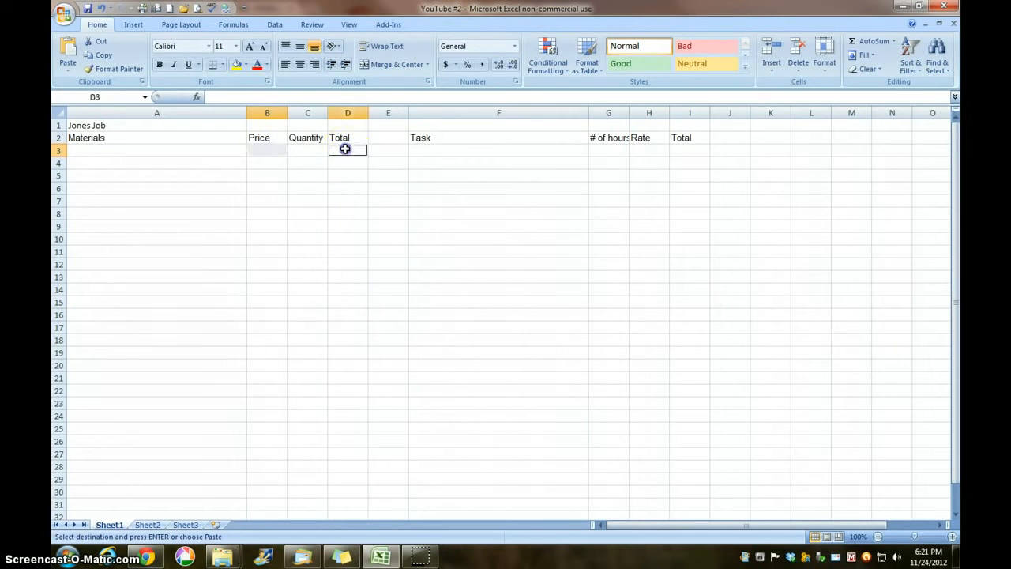
{"action": "left_click", "coordinate": [686, 151]}
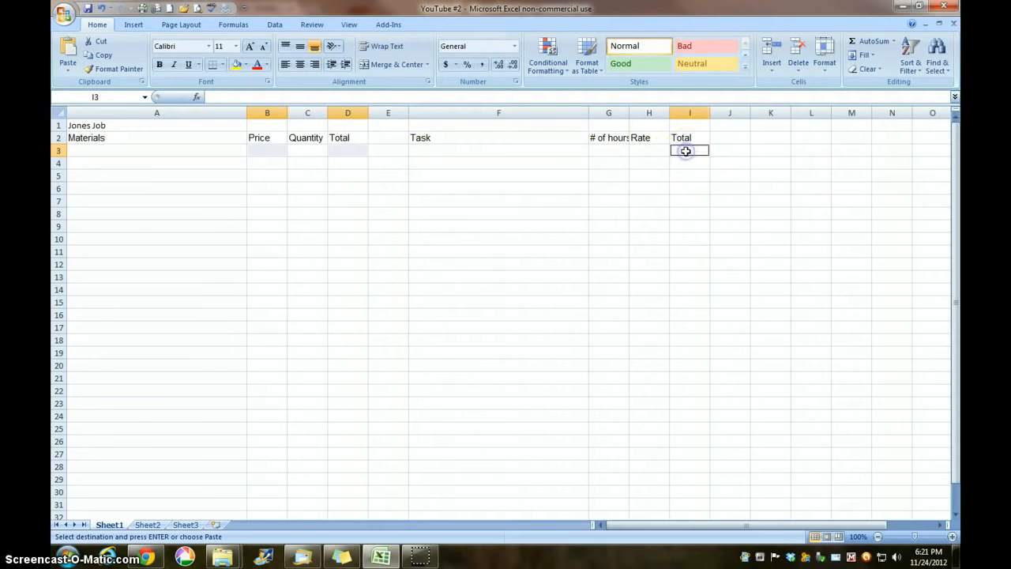
{"action": "left_click", "coordinate": [824, 57]}
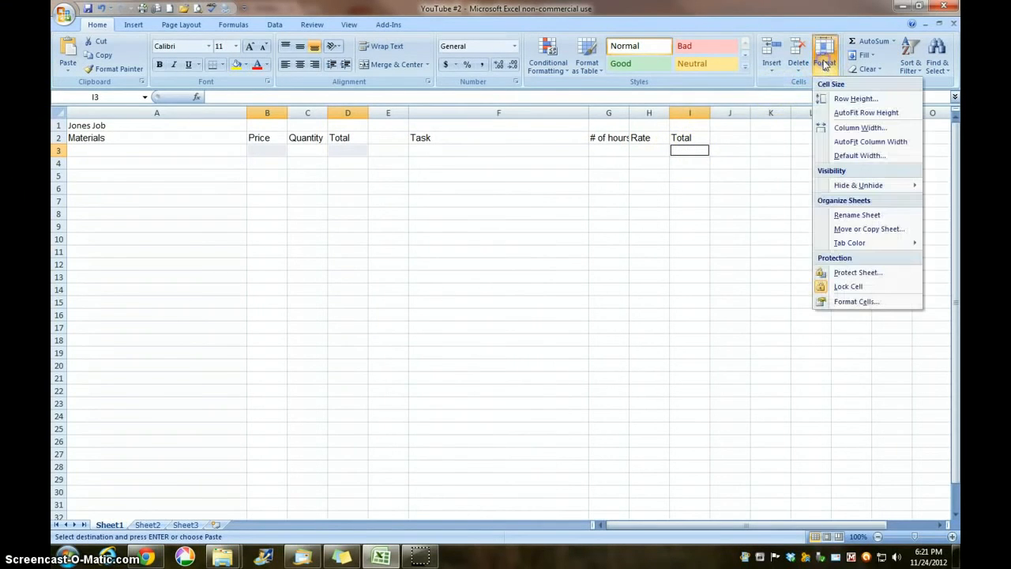
{"action": "left_click", "coordinate": [851, 128]}
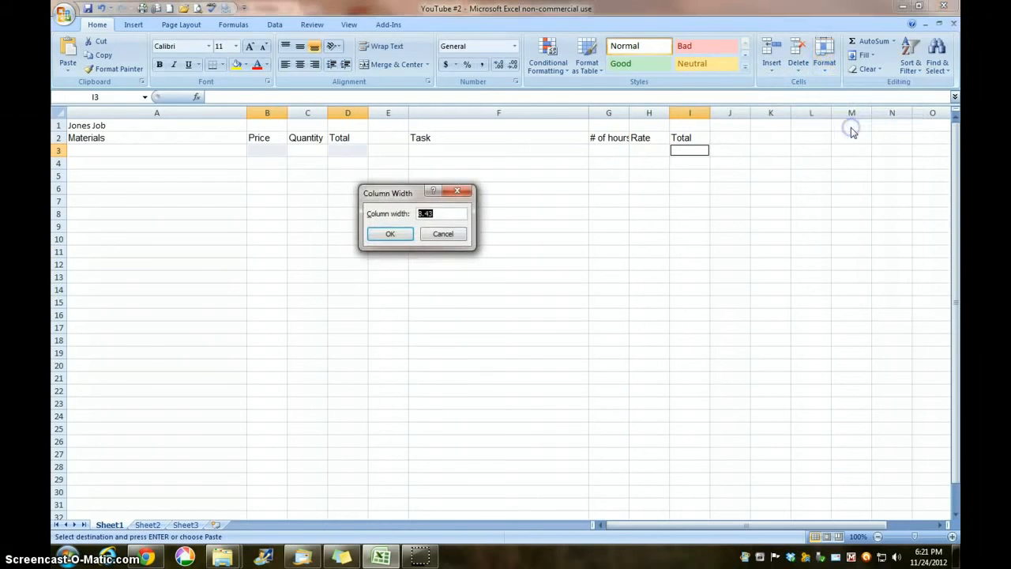
{"action": "type", "text": "11"}
{"action": "key", "text": "Return"}
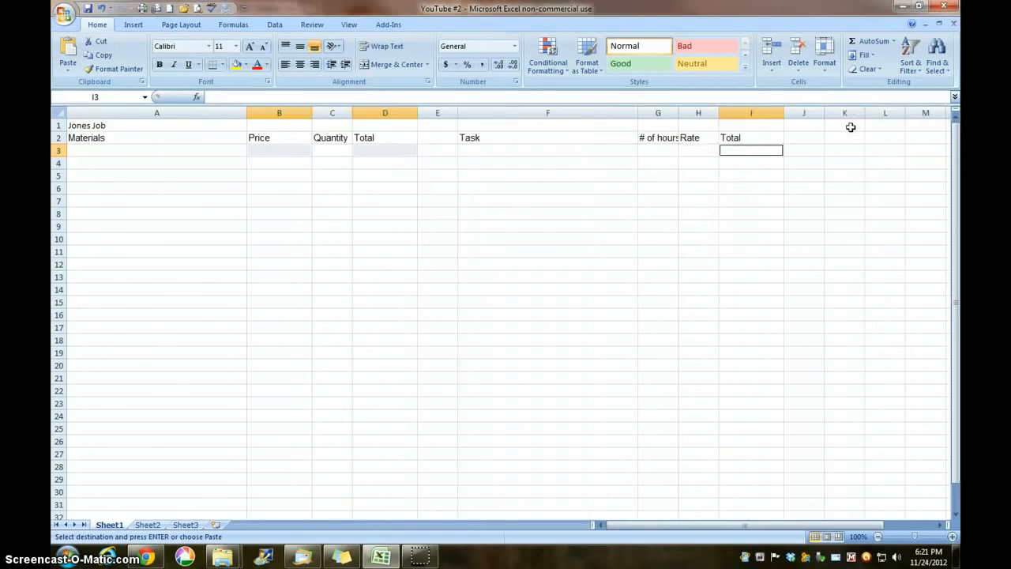
Copy the material names, prices and quantities in A3:C22 of Sheet2 and paste them into Sheet1 at cell A3
{"action": "left_click", "coordinate": [146, 526]}
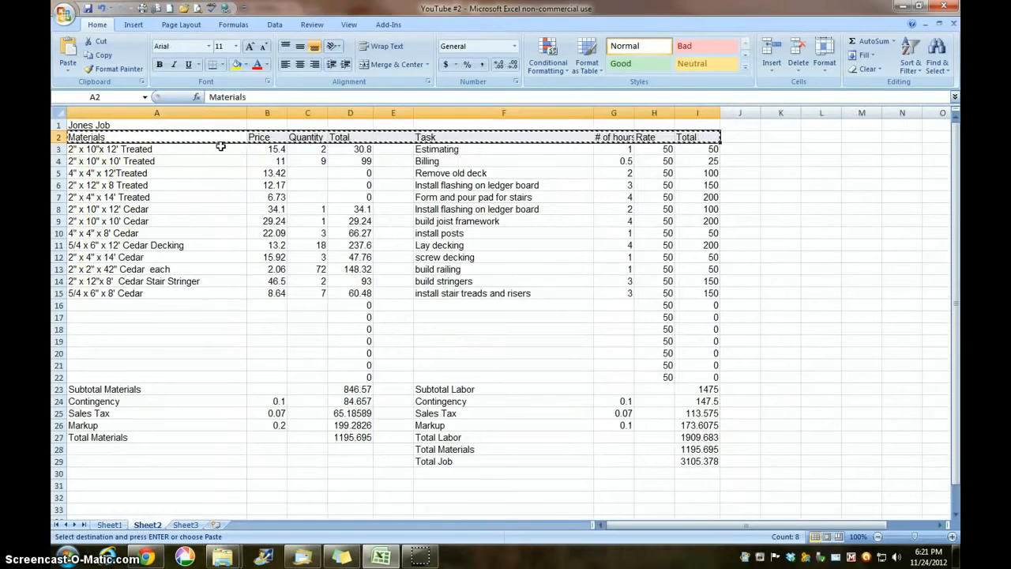
{"action": "key", "text": "Escape"}
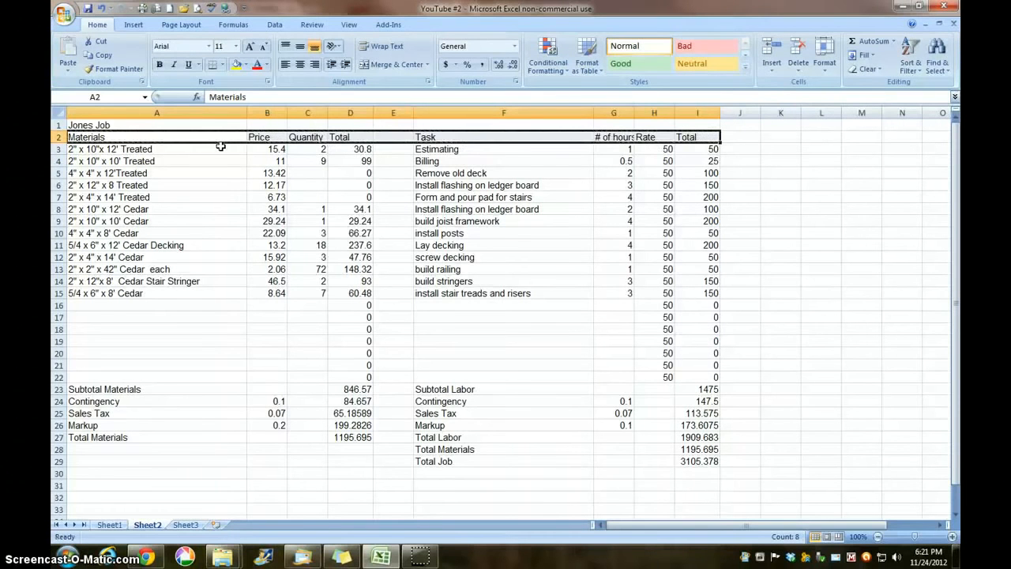
{"action": "left_click", "coordinate": [162, 151]}
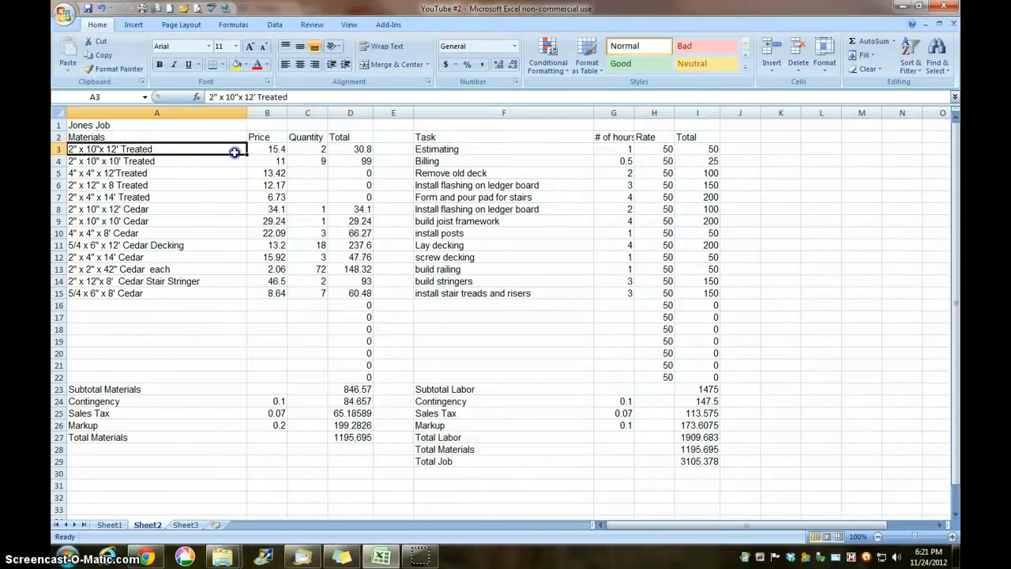
{"action": "left_click_drag", "start_coordinate": [235, 152], "coordinate": [308, 371]}
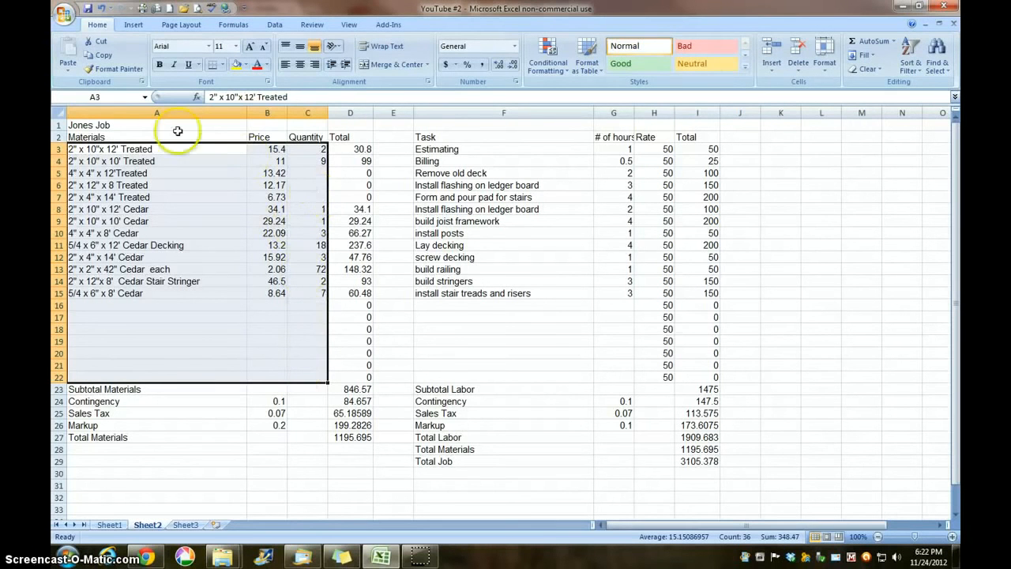
{"action": "left_click", "coordinate": [96, 56]}
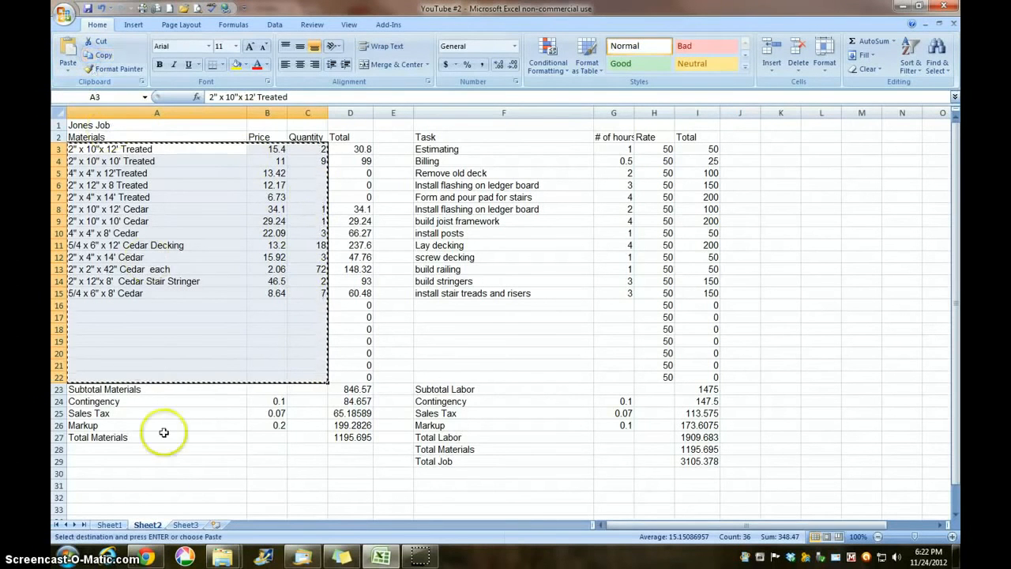
{"action": "left_click", "coordinate": [110, 525]}
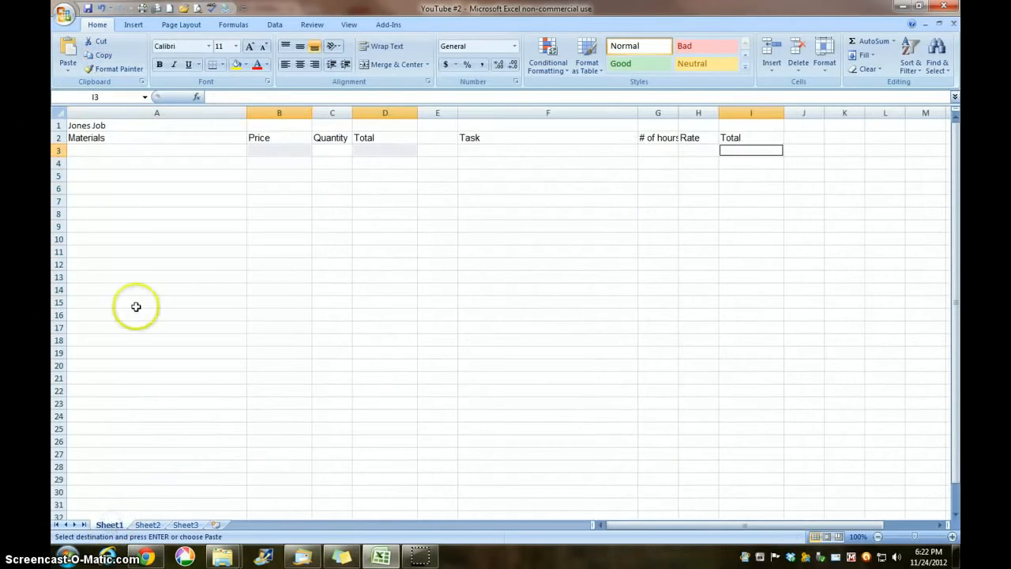
{"action": "left_click", "coordinate": [117, 152]}
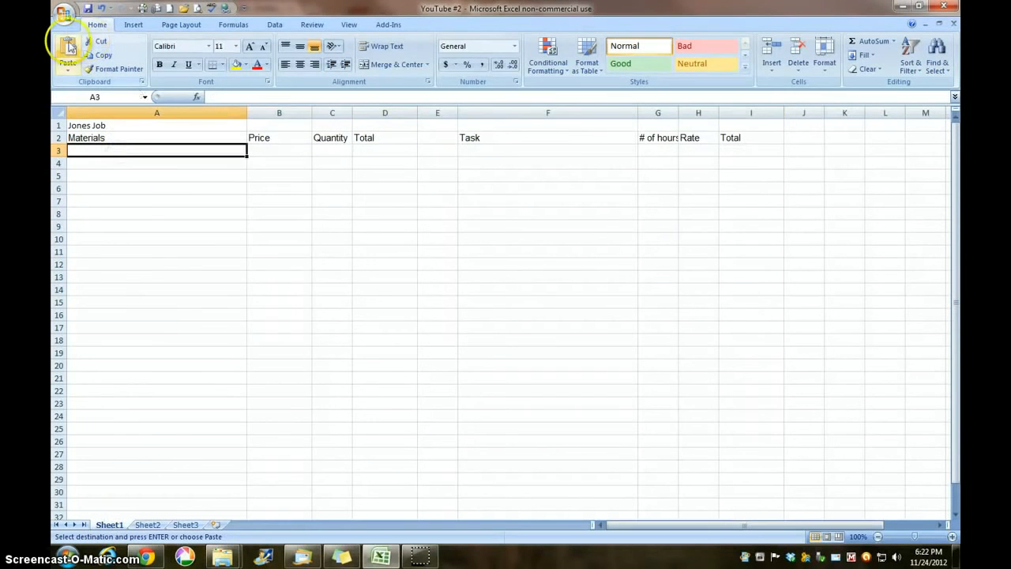
{"action": "left_click", "coordinate": [68, 49]}
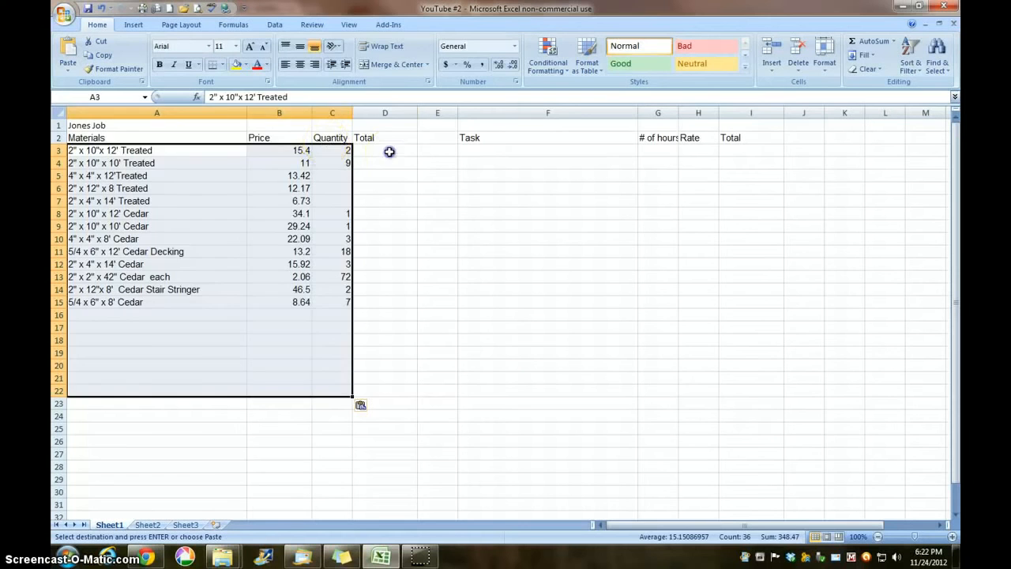
Enter the formula =B3*C3 in the materials Total cell D3 to multiply price by quantity
{"action": "left_click", "coordinate": [390, 151]}
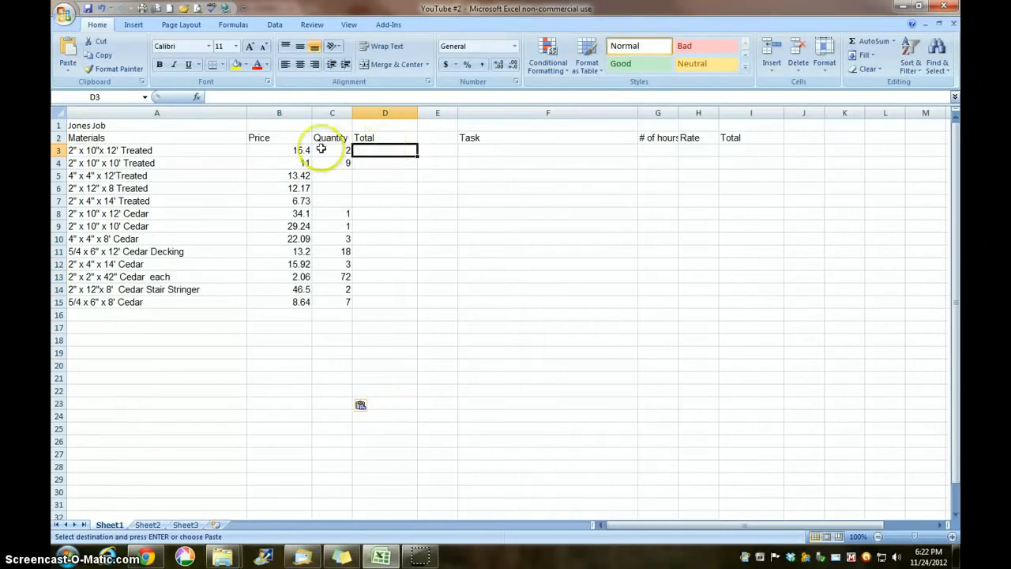
{"action": "left_click", "coordinate": [368, 150]}
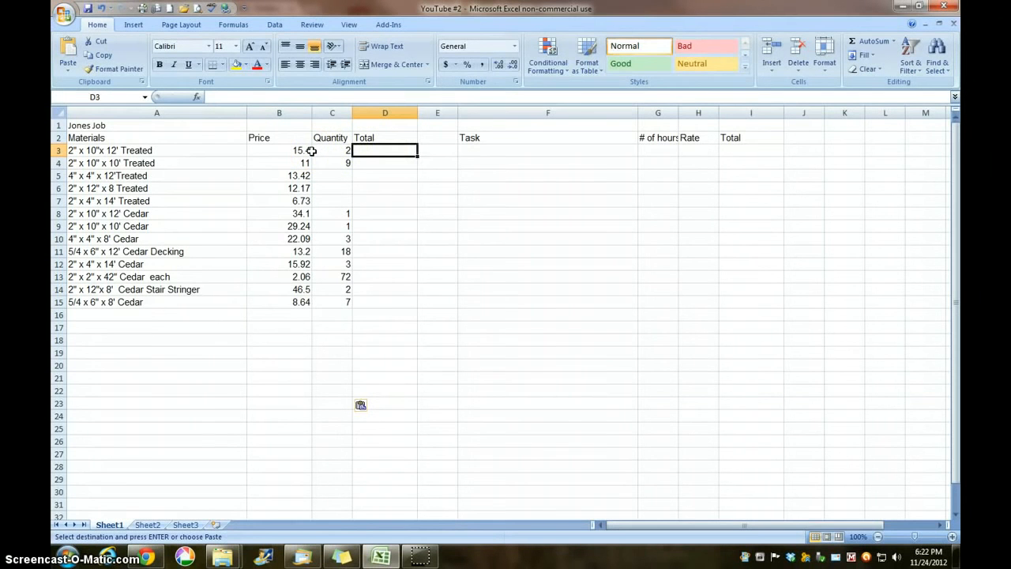
{"action": "type", "text": "="}
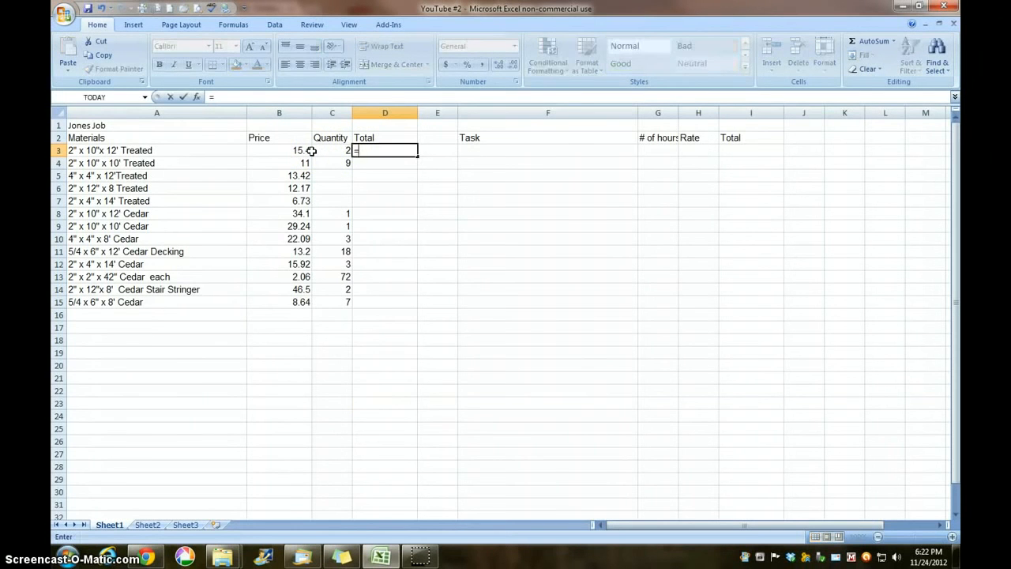
{"action": "left_click", "coordinate": [295, 150]}
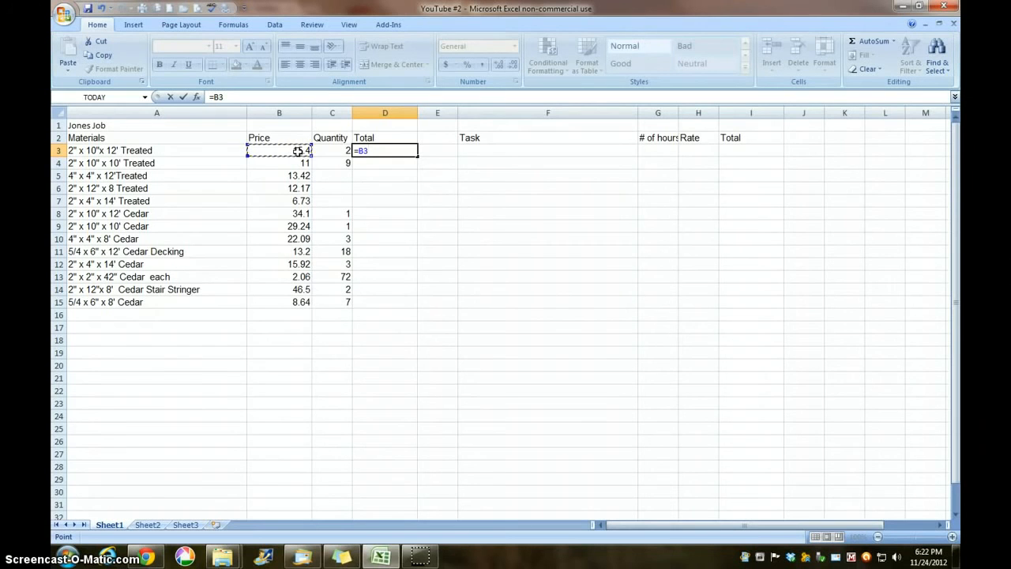
{"action": "type", "text": "*"}
{"action": "left_click", "coordinate": [331, 149]}
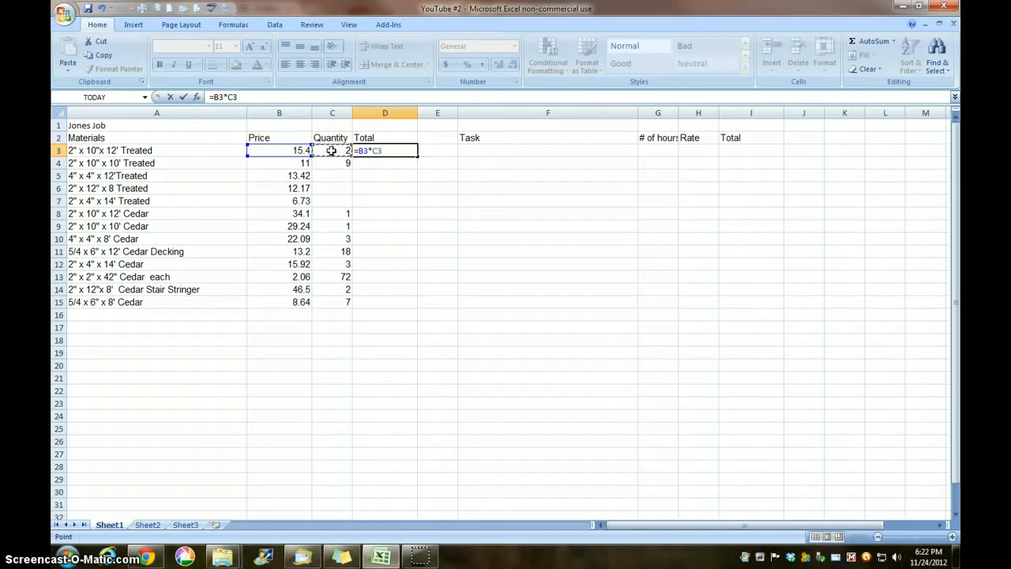
{"action": "key", "text": "Return"}
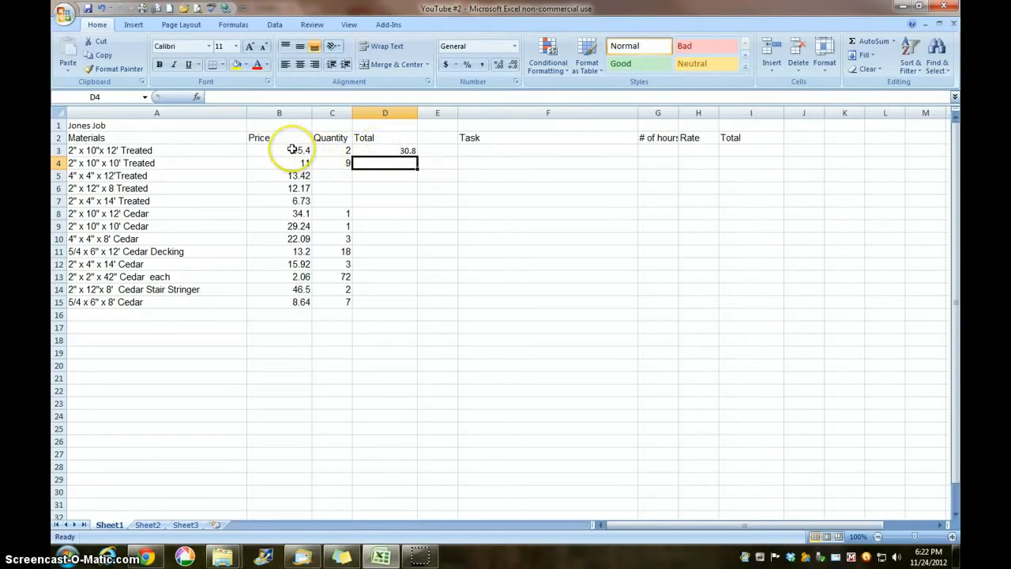
Apply the dollar Accounting format to the Price cells B3:B31 and the materials Total cells D3:D31 together
{"action": "left_click_drag", "start_coordinate": [291, 149], "coordinate": [289, 504]}
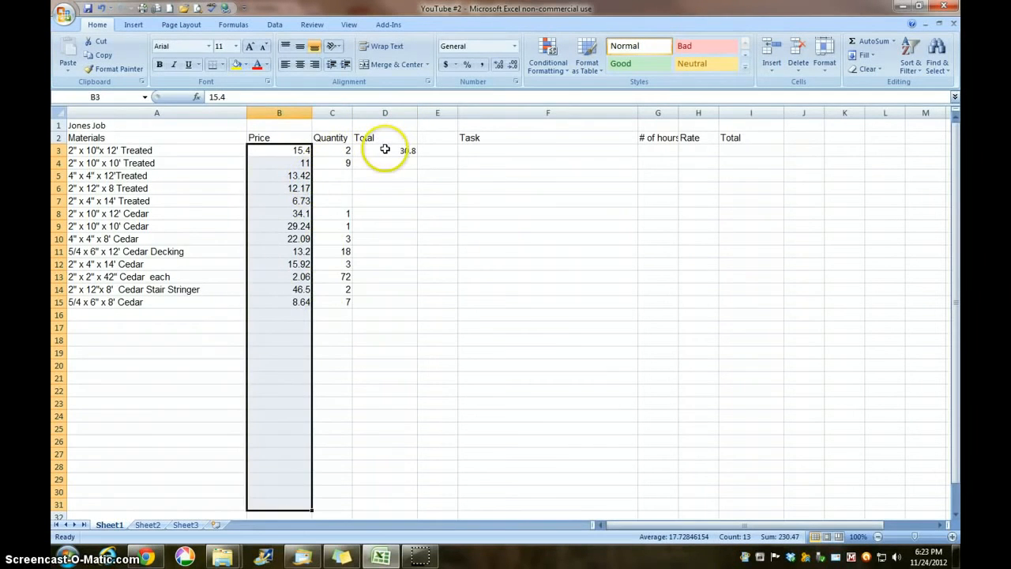
{"action": "left_click_drag", "start_coordinate": [385, 149], "coordinate": [389, 498]}
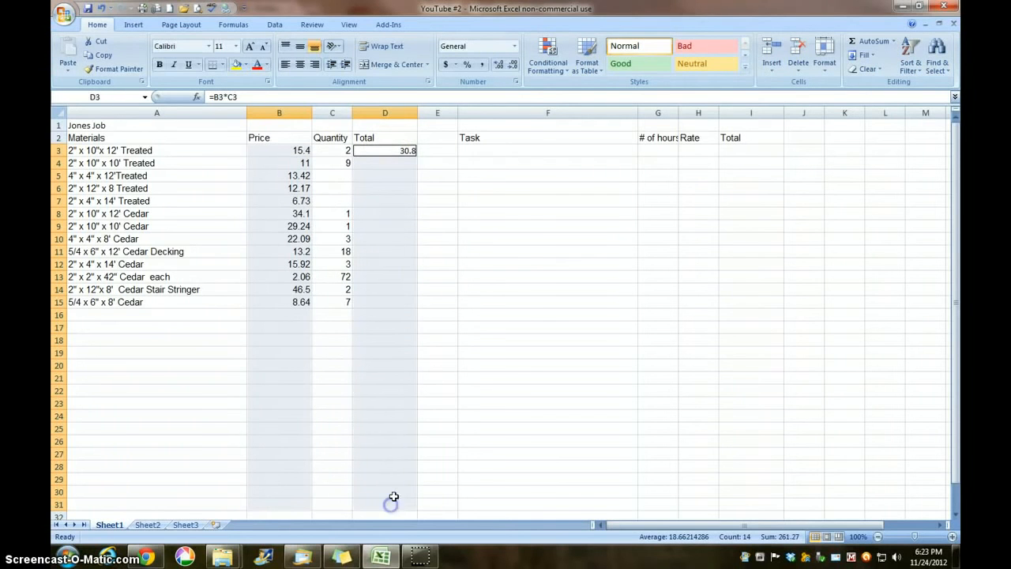
{"action": "left_click", "coordinate": [446, 65]}
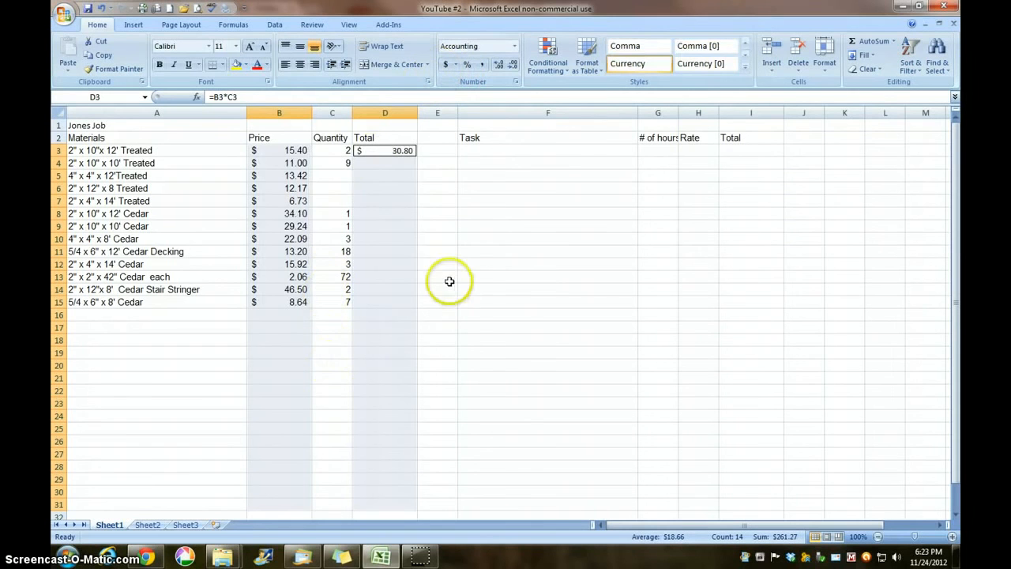
Fill the Total formula in D3 down to D24 and check the formulas in D3, D4 and D10
{"action": "left_click", "coordinate": [402, 150]}
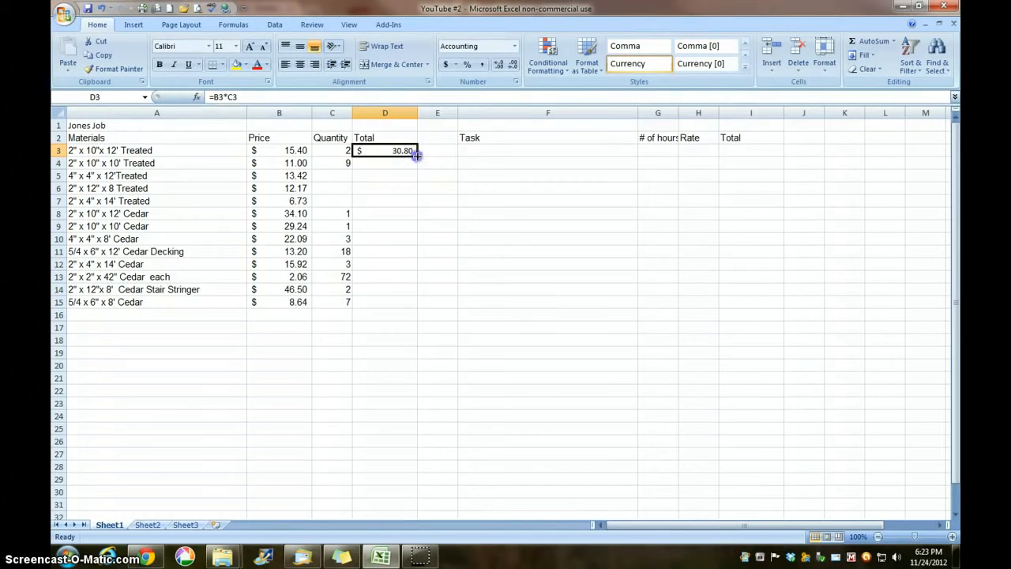
{"action": "left_click_drag", "start_coordinate": [417, 156], "coordinate": [419, 419]}
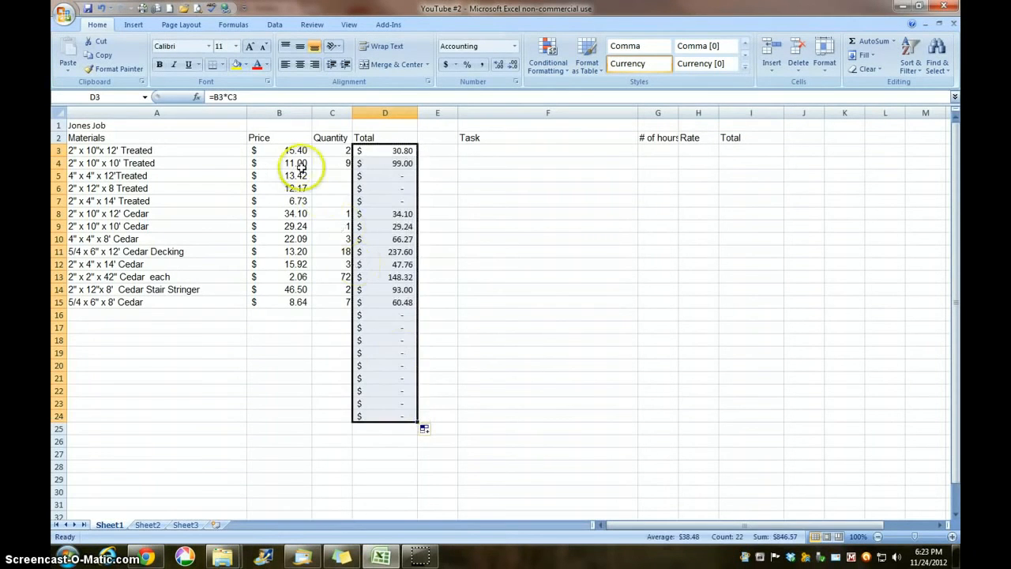
{"action": "left_click", "coordinate": [373, 152]}
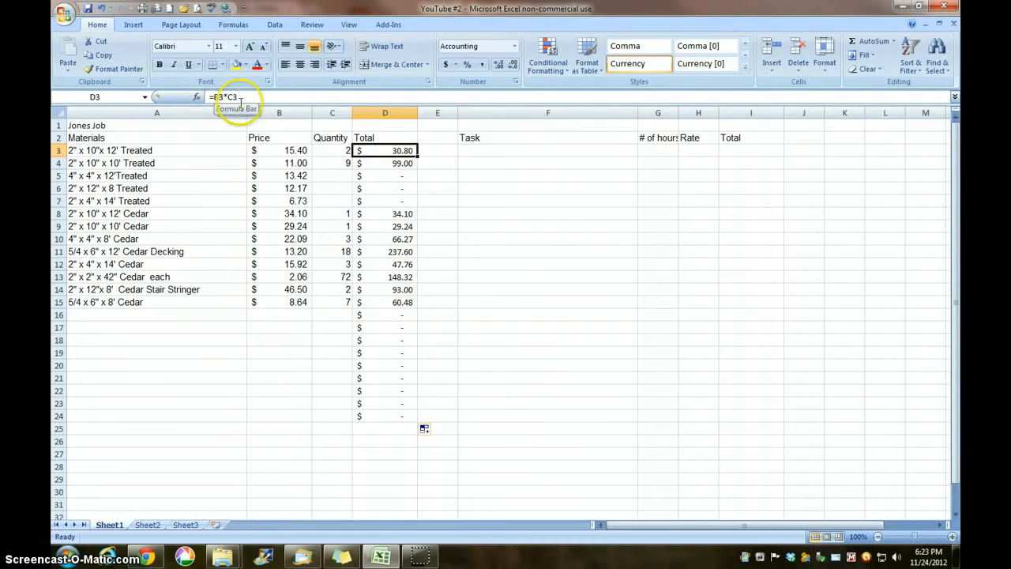
{"action": "left_click", "coordinate": [382, 165]}
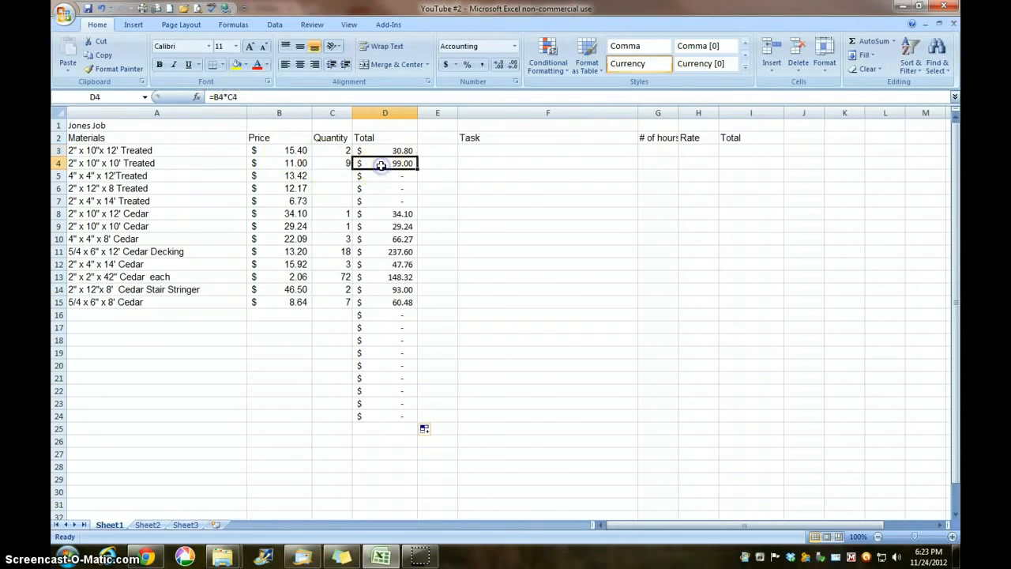
{"action": "left_click", "coordinate": [390, 239]}
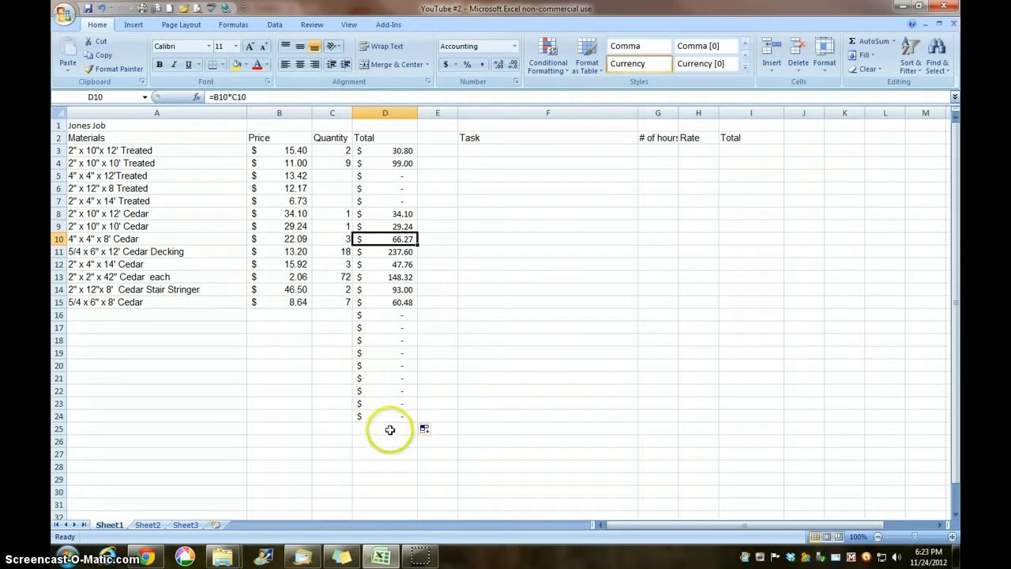
Label A25 "Subtotal" and sum the material totals D3:D24 in D25
{"action": "left_click", "coordinate": [209, 427]}
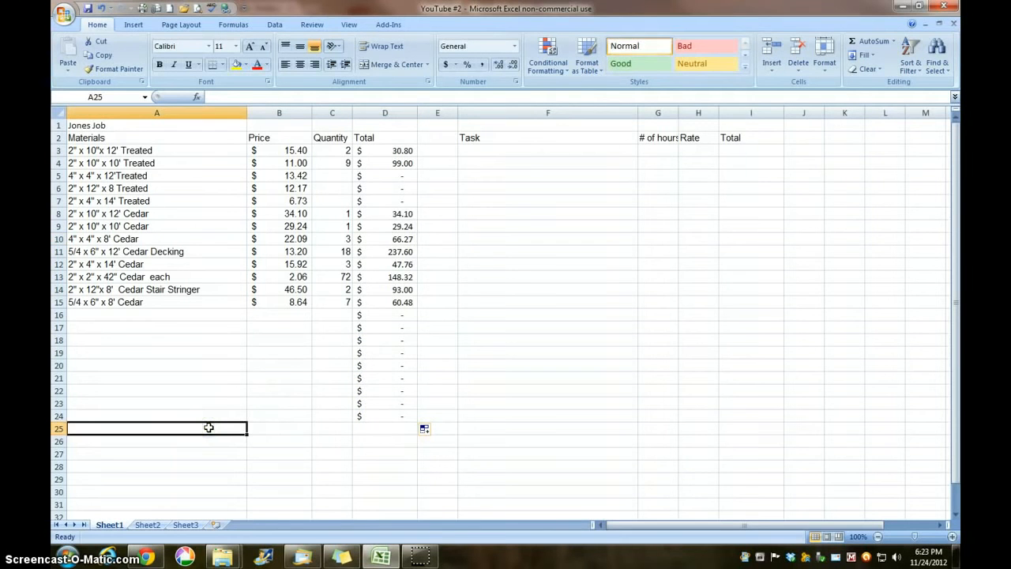
{"action": "type", "text": "Subtotal"}
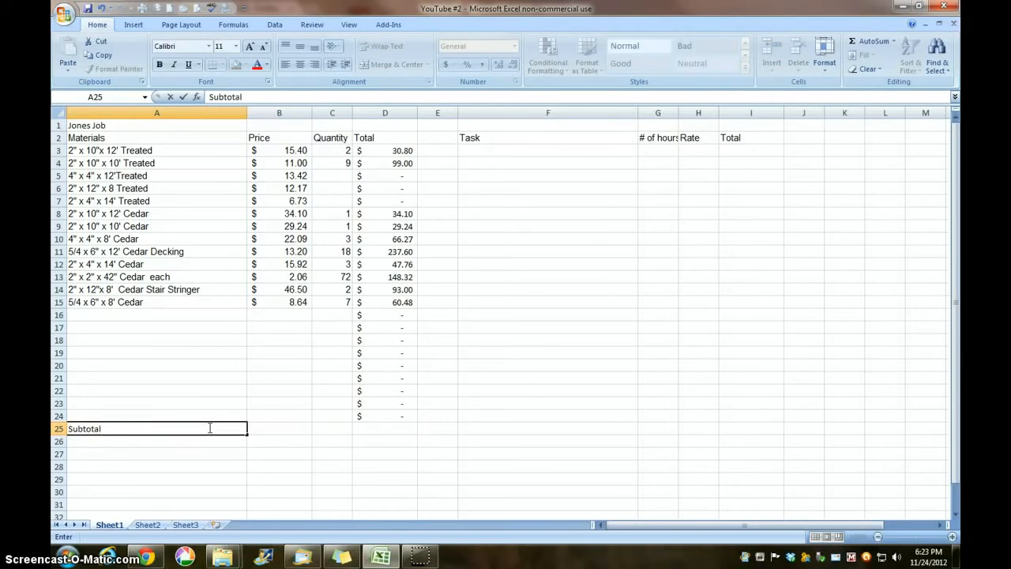
{"action": "left_click", "coordinate": [399, 432]}
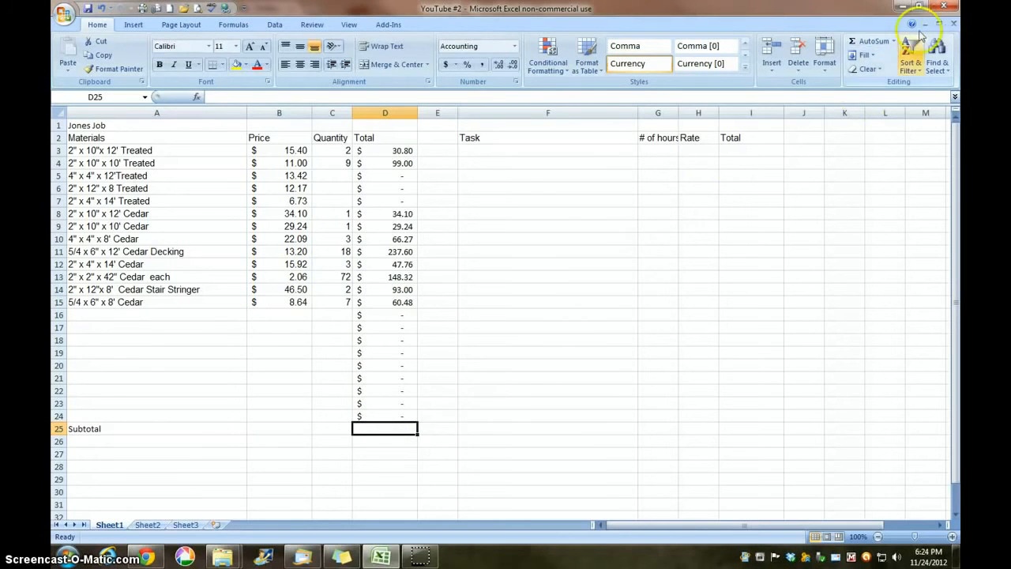
{"action": "left_click", "coordinate": [874, 42]}
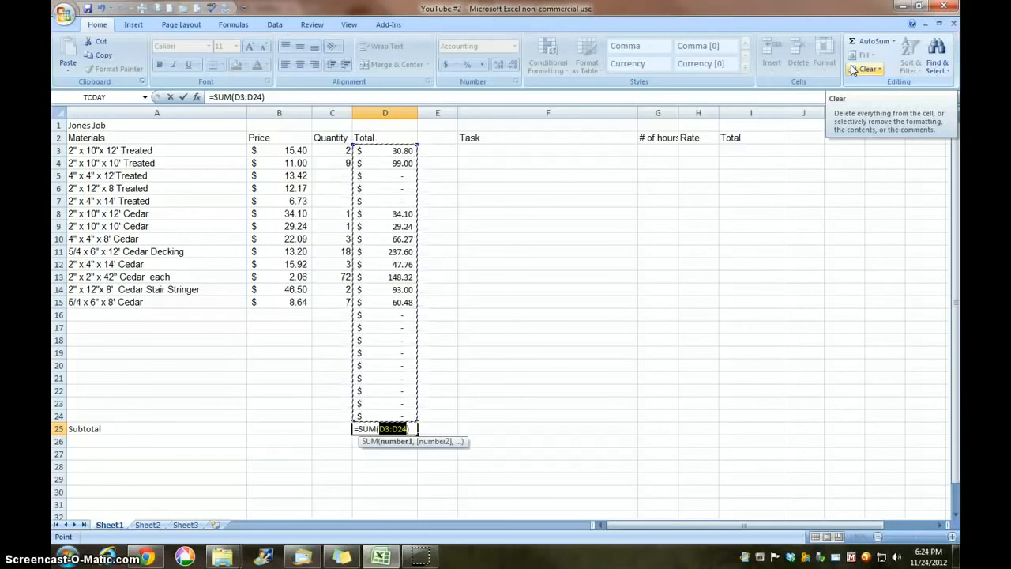
{"action": "key", "text": "Return"}
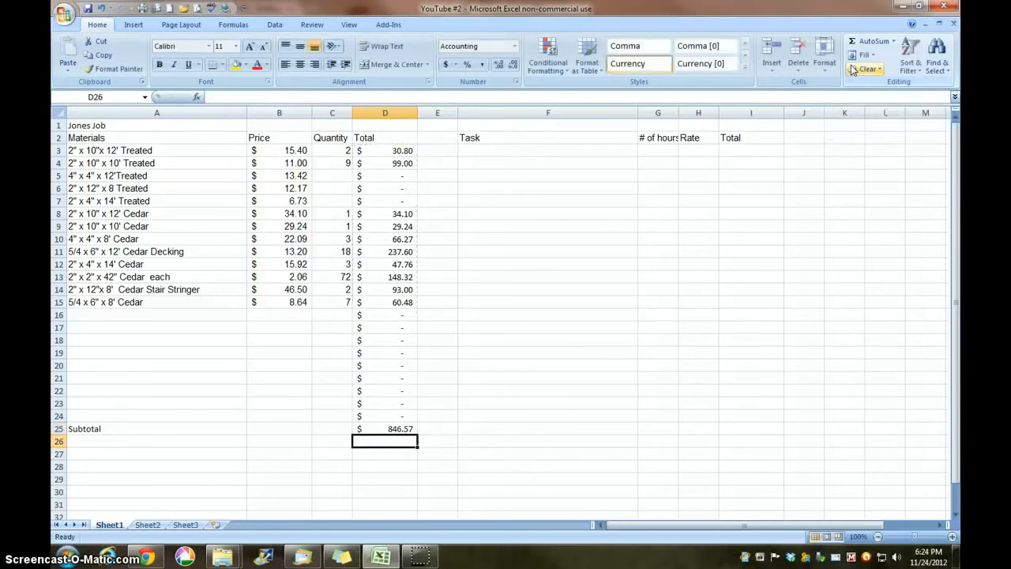
Copy the Contingency, Sales Tax, Markup and Total Materials labels from A24:A27 of Sheet2 and paste them into Sheet1 at A26
{"action": "left_click", "coordinate": [147, 525]}
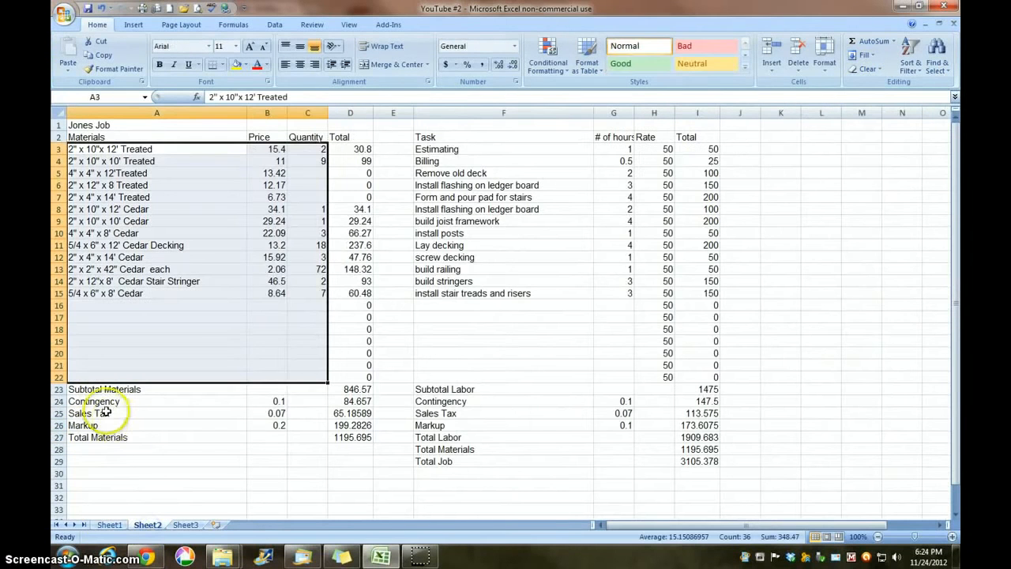
{"action": "left_click_drag", "start_coordinate": [103, 401], "coordinate": [161, 438]}
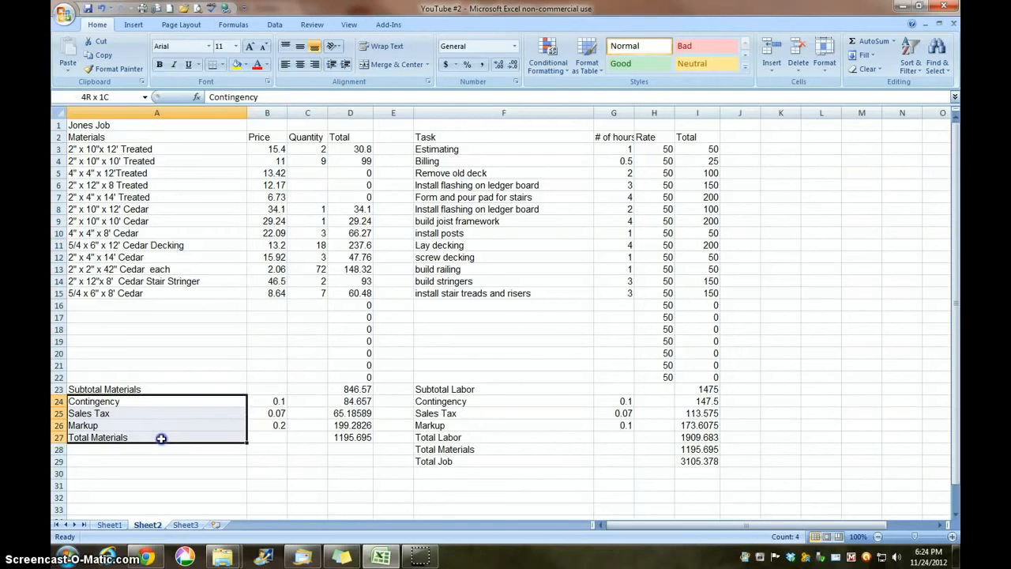
{"action": "left_click_drag", "start_coordinate": [161, 439], "coordinate": [161, 439]}
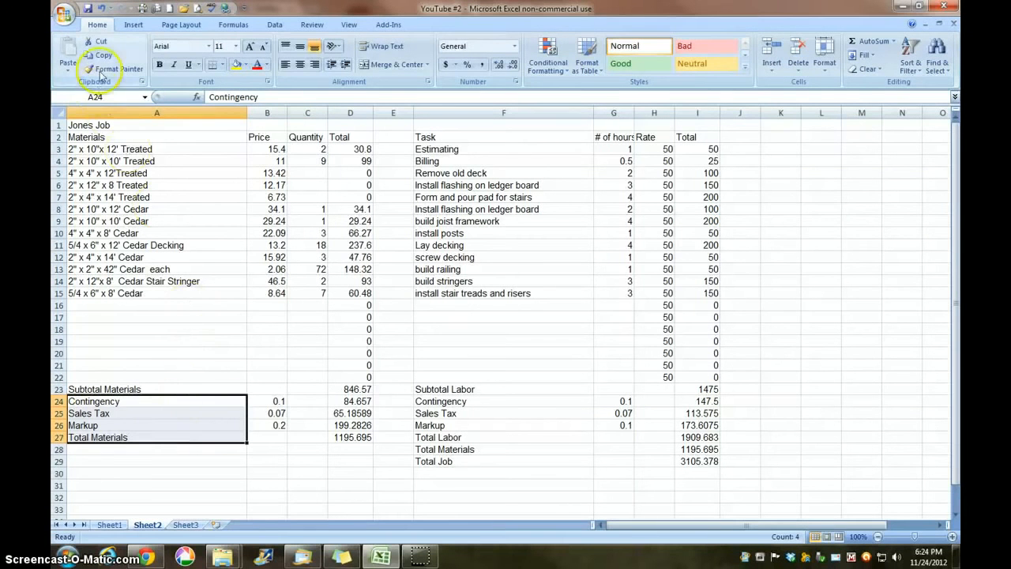
{"action": "left_click", "coordinate": [103, 58]}
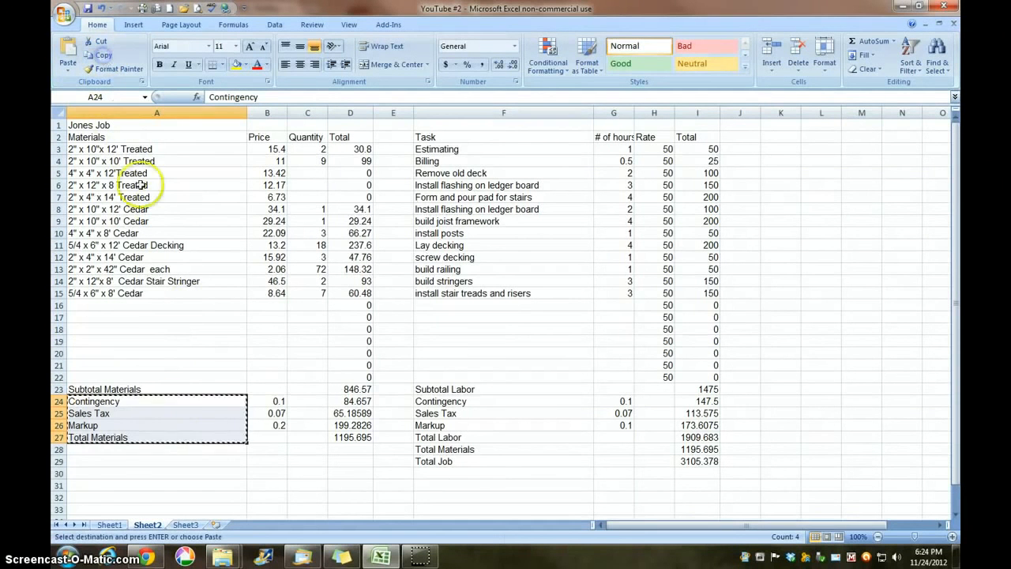
{"action": "left_click", "coordinate": [109, 524]}
{"action": "left_click", "coordinate": [103, 440]}
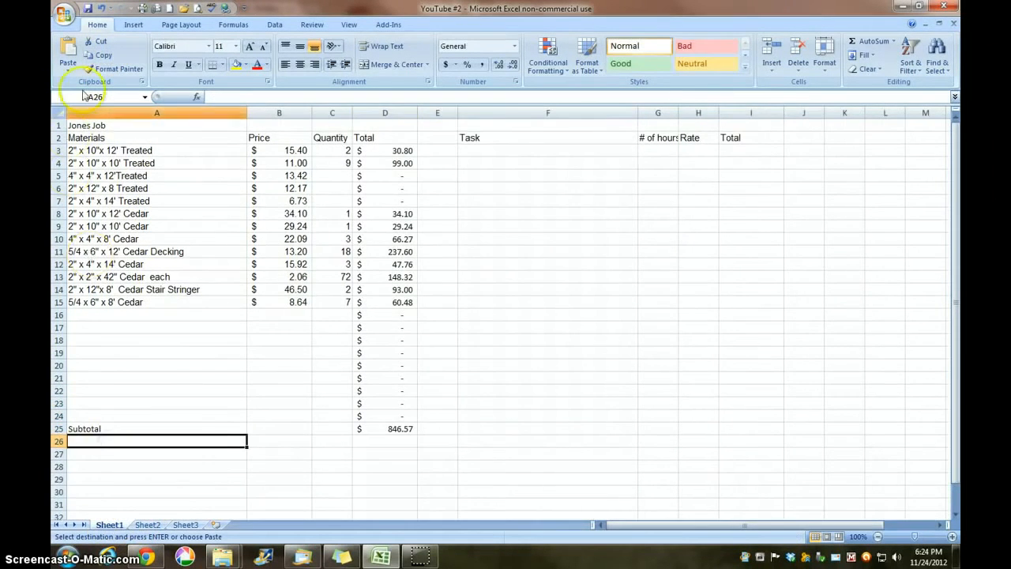
{"action": "left_click", "coordinate": [68, 49]}
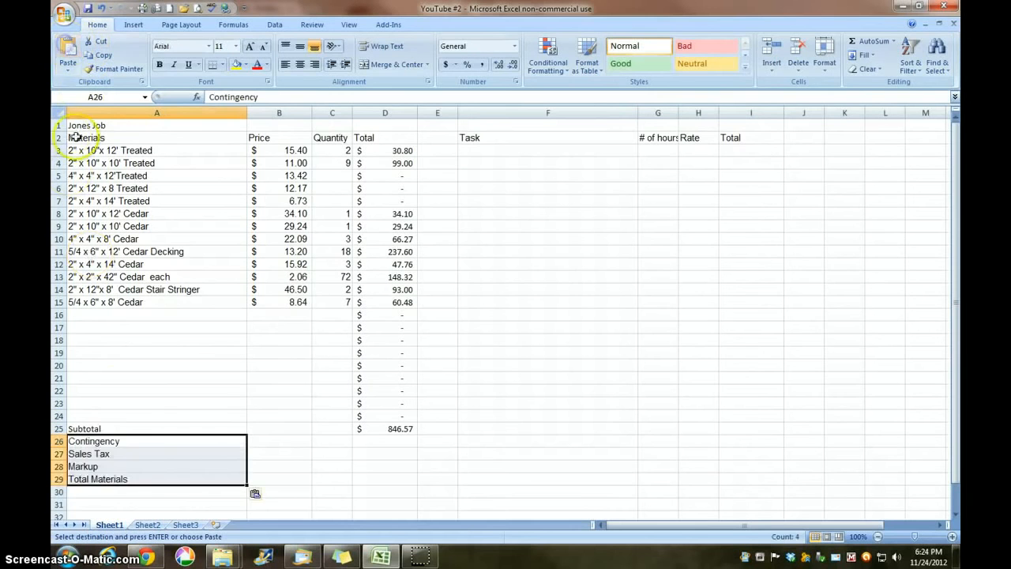
Extend the label in A25 to read "Subtotal Materials"
{"action": "left_click", "coordinate": [110, 429]}
{"action": "left_click", "coordinate": [255, 98]}
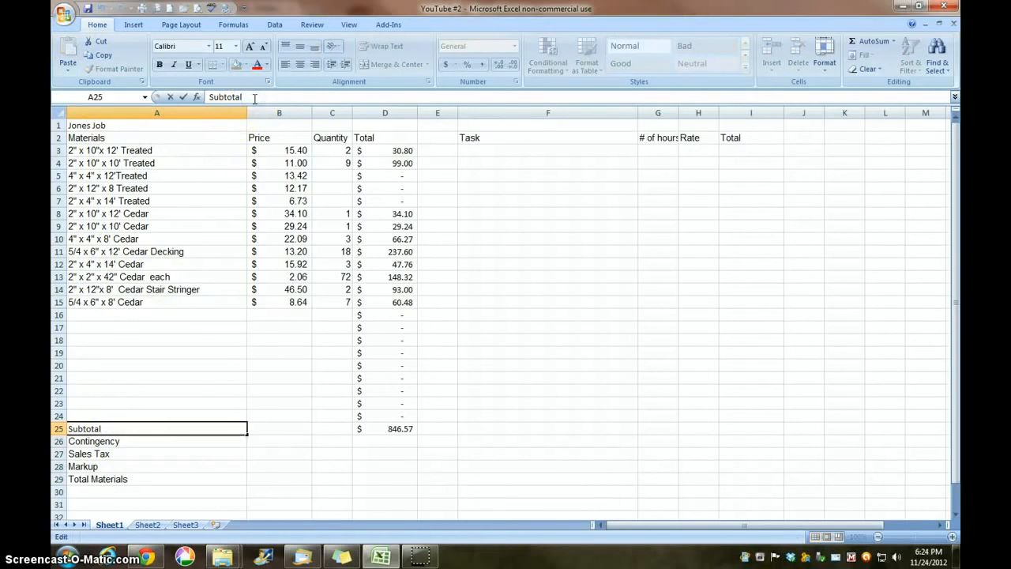
{"action": "type", "text": "Materials"}
Enter 10 in cell B26 for Contingency
{"action": "left_click", "coordinate": [282, 443]}
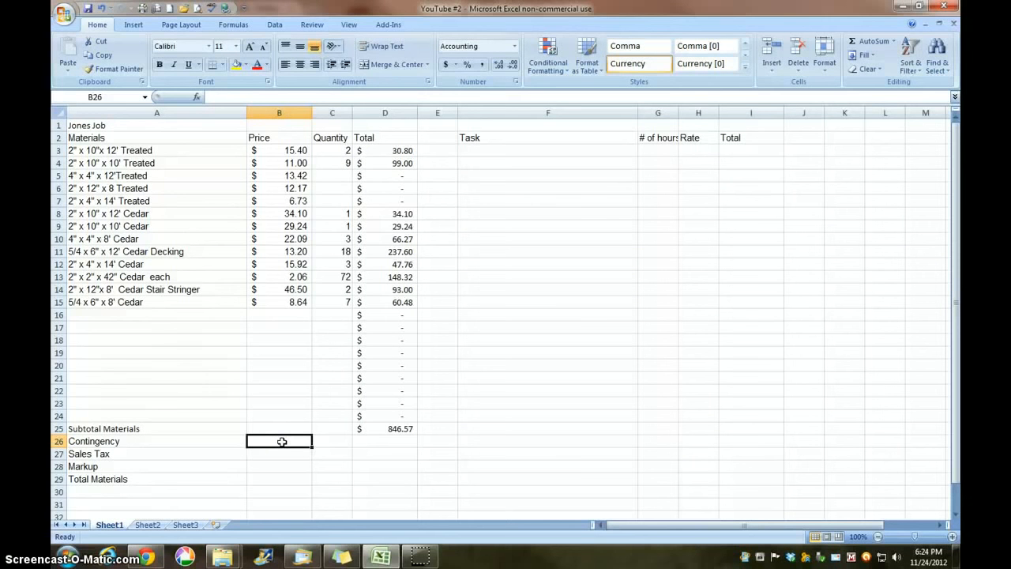
{"action": "type", "text": "10"}
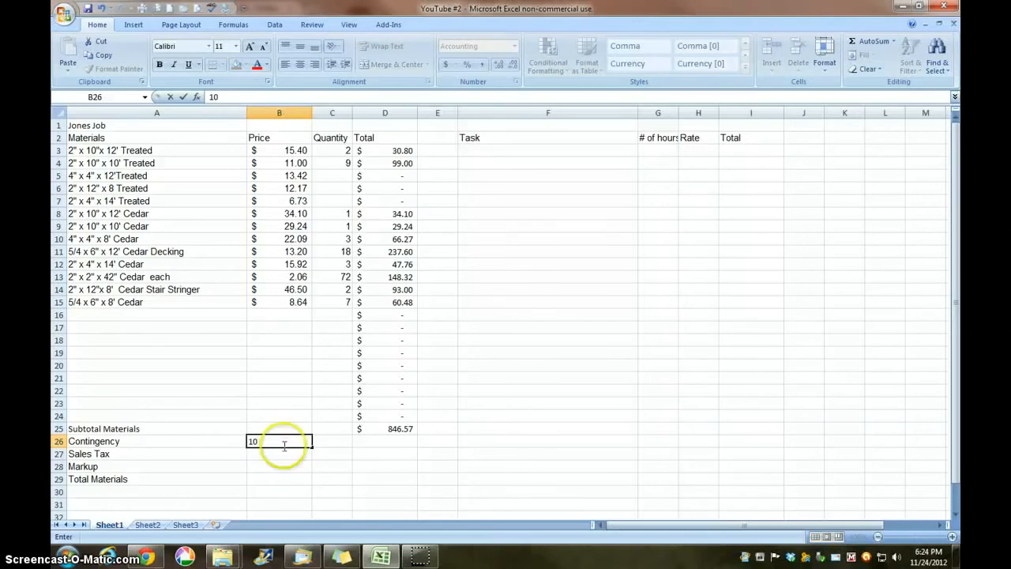
{"action": "left_click", "coordinate": [273, 465]}
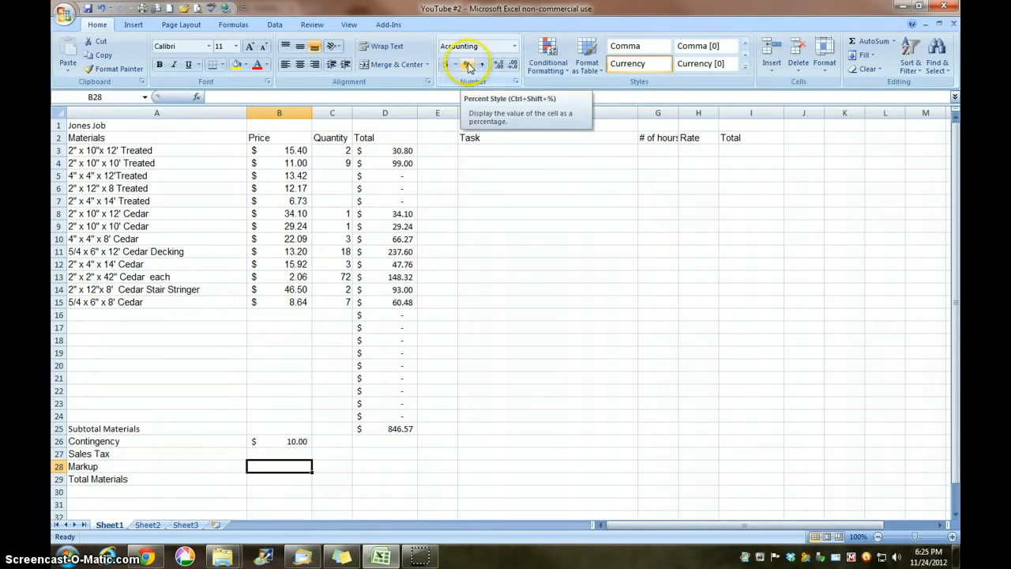
Apply the Percent style to the Contingency, Sales Tax and Markup rate cells B26:B28
{"action": "left_click", "coordinate": [297, 441]}
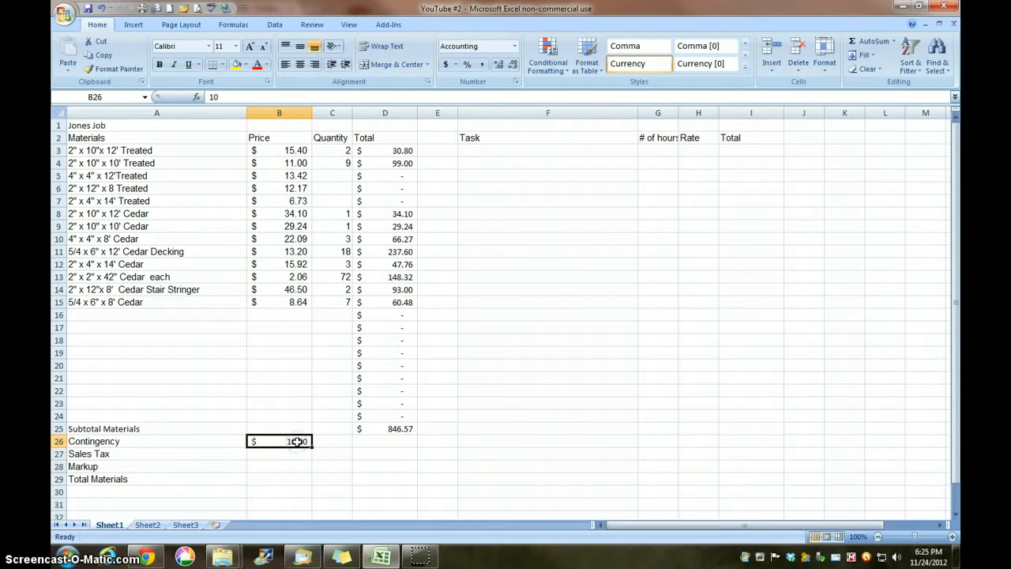
{"action": "left_click_drag", "start_coordinate": [255, 440], "coordinate": [266, 463]}
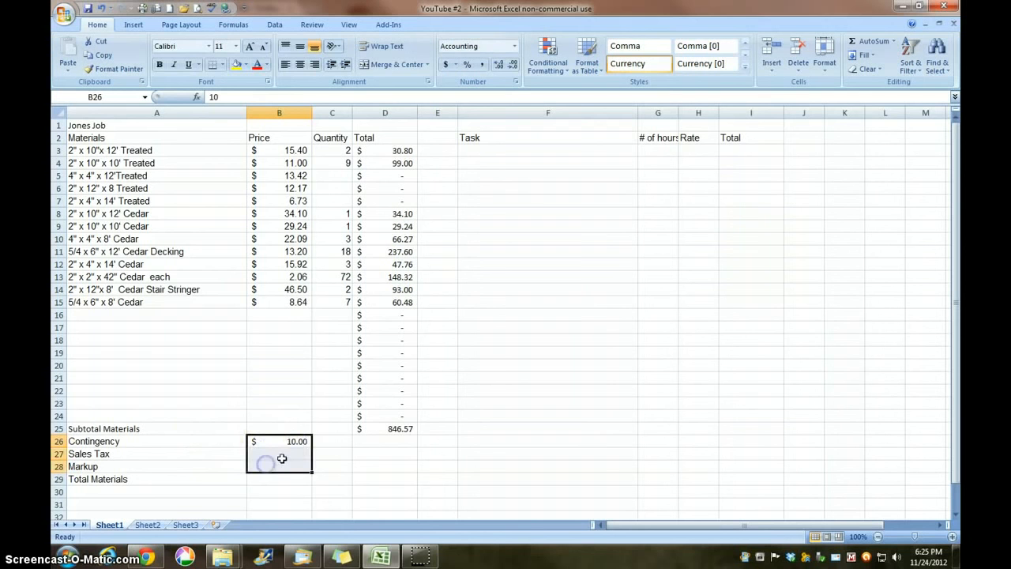
{"action": "left_click", "coordinate": [467, 67]}
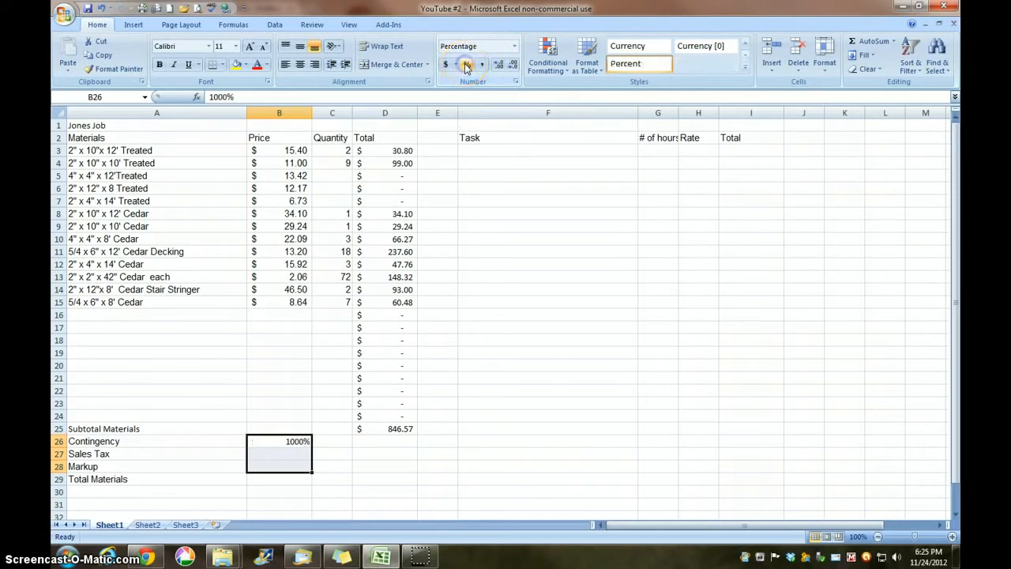
Set the Contingency rate in B26 to 10%
{"action": "left_click", "coordinate": [280, 452]}
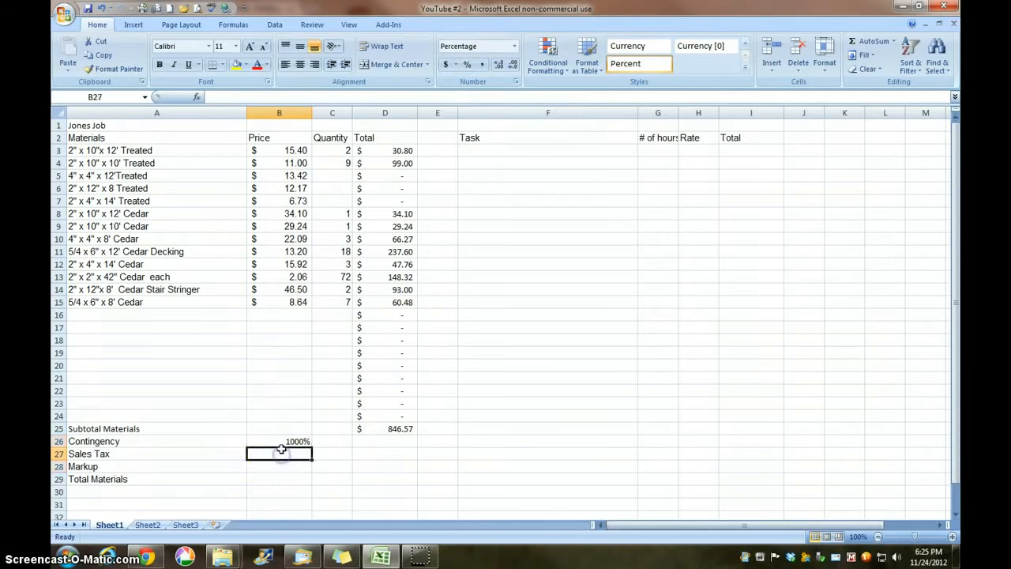
{"action": "left_click", "coordinate": [282, 443]}
{"action": "type", "text": "1"}
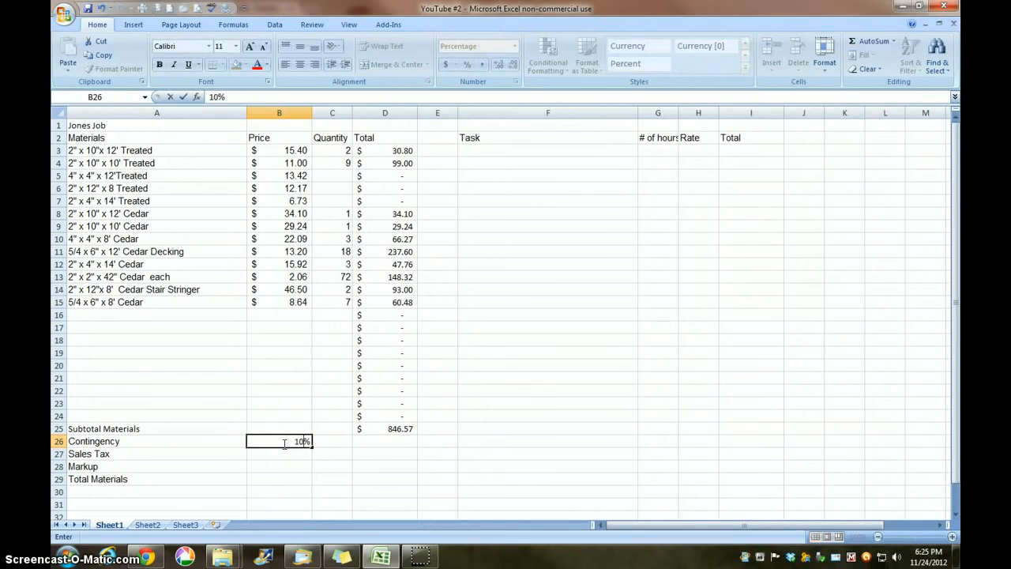
{"action": "key", "text": "Return"}
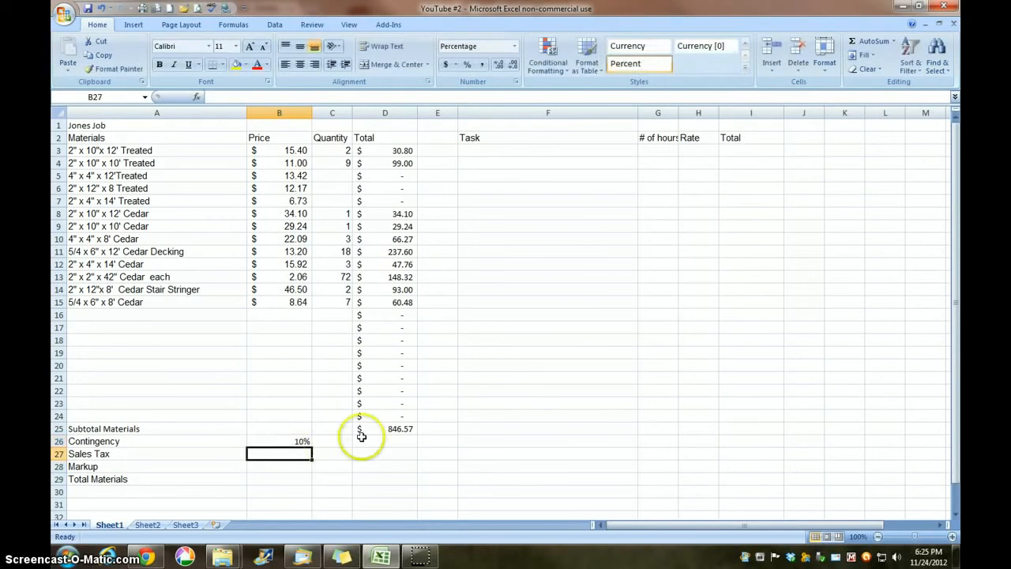
Calculate the Contingency amount in D26 with the formula =D25*B26
{"action": "left_click", "coordinate": [392, 441]}
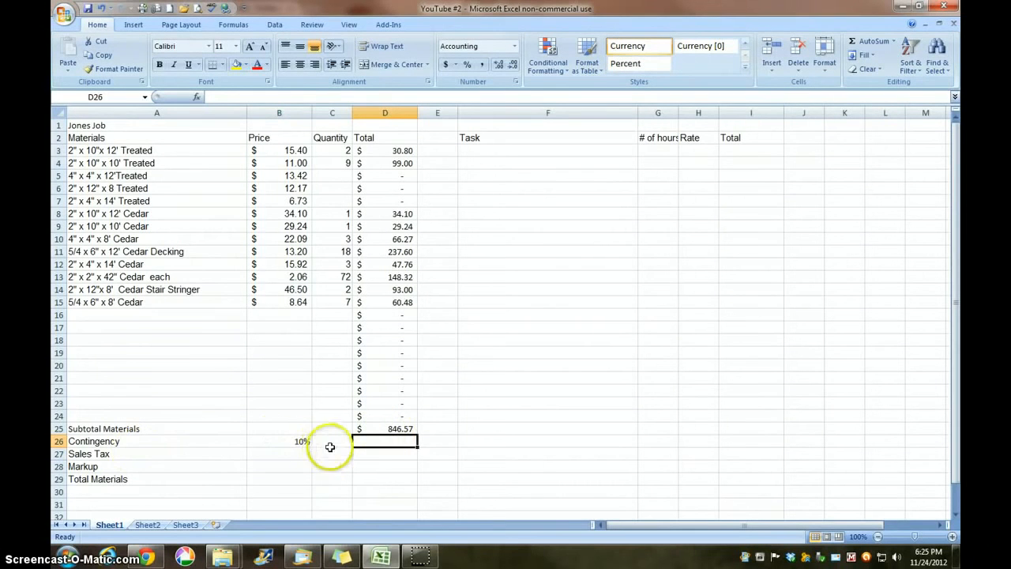
{"action": "left_click", "coordinate": [402, 441]}
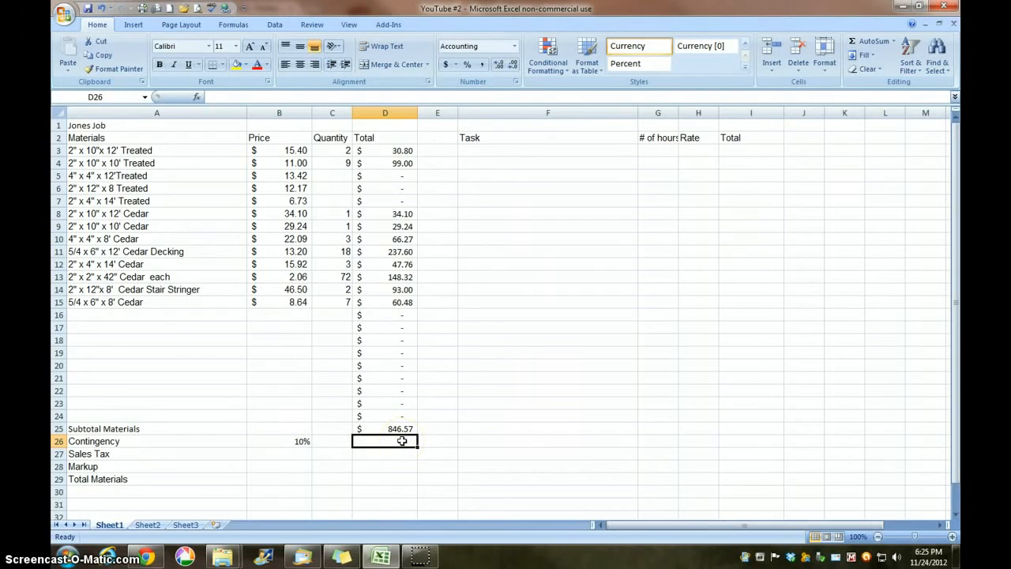
{"action": "left_click", "coordinate": [402, 441]}
{"action": "left_click", "coordinate": [402, 441]}
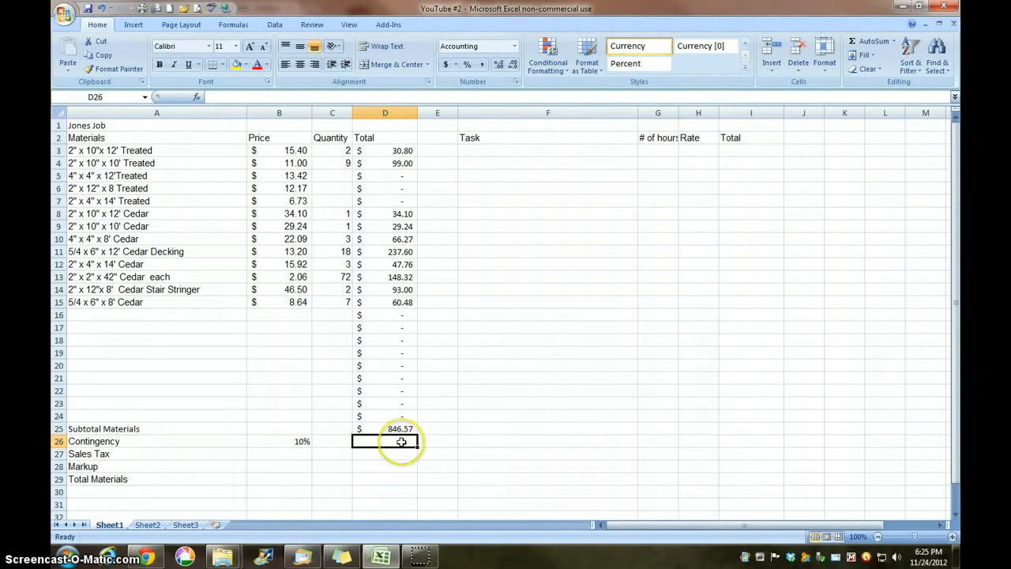
{"action": "type", "text": "="}
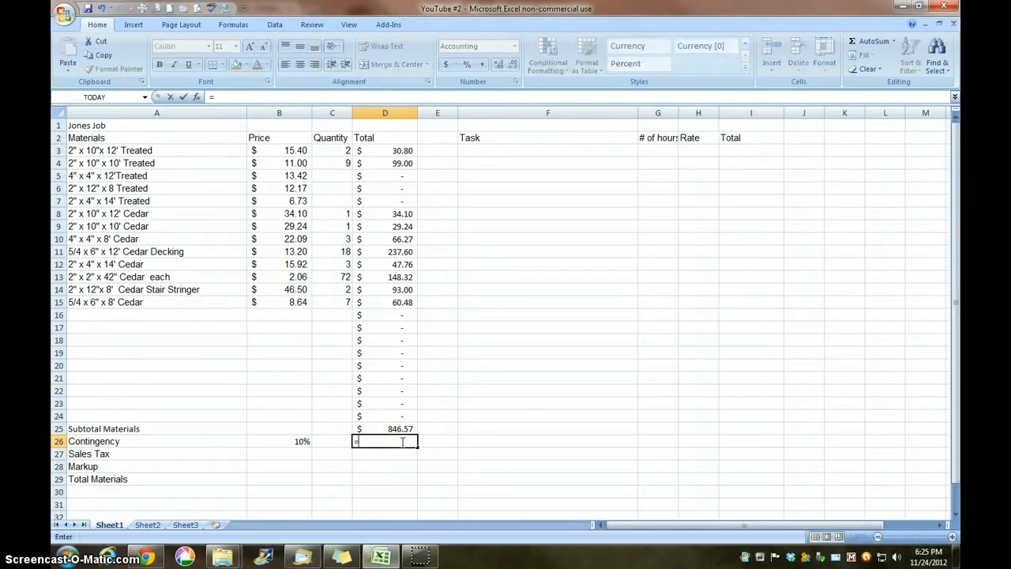
{"action": "left_click", "coordinate": [405, 428]}
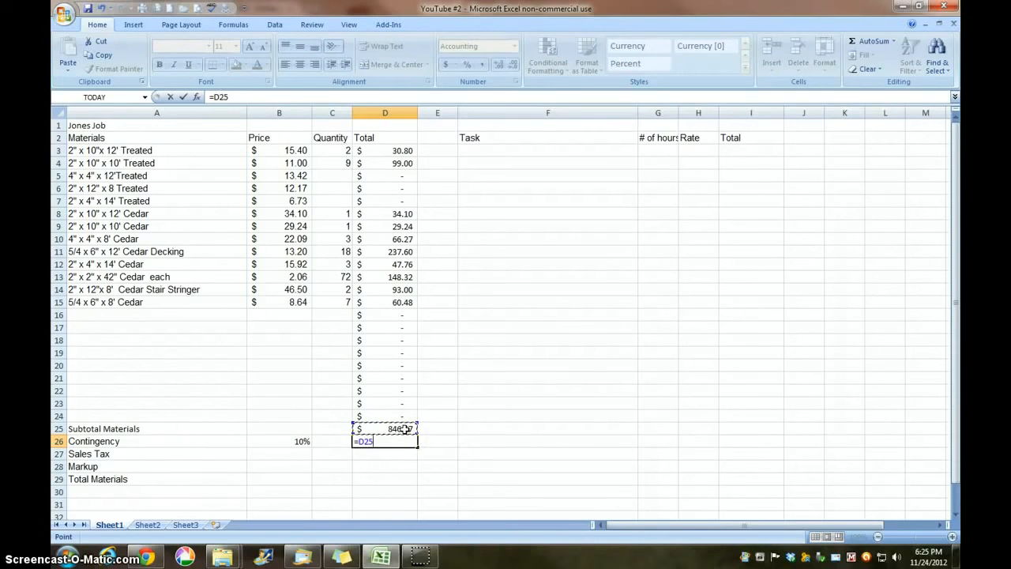
{"action": "type", "text": "*"}
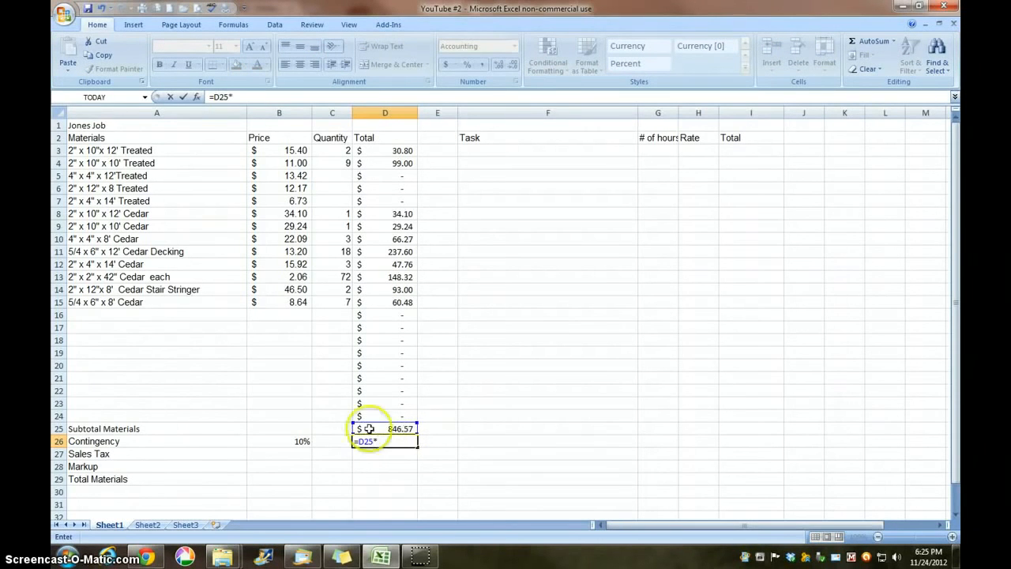
{"action": "left_click", "coordinate": [289, 440]}
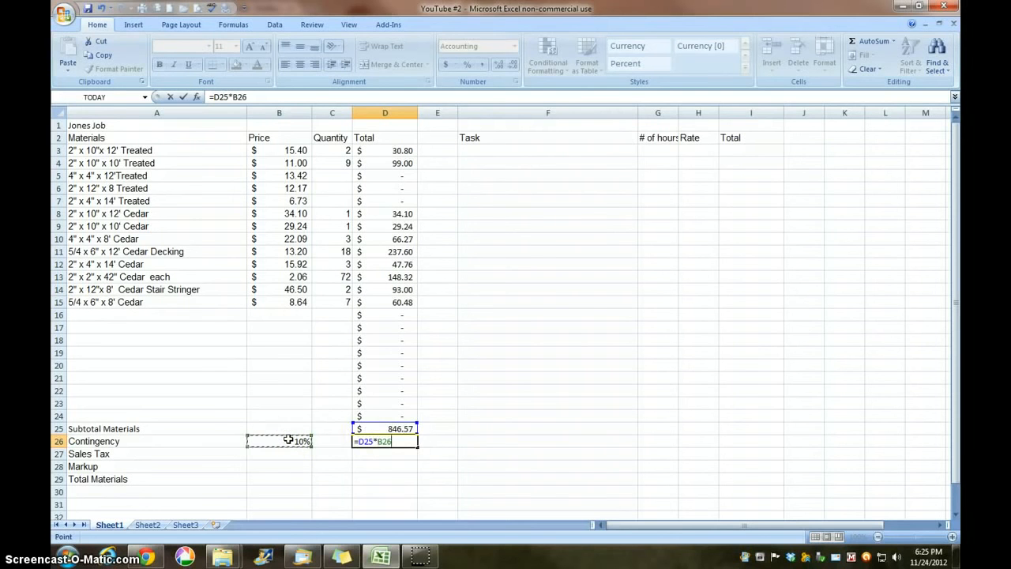
{"action": "key", "text": "Return"}
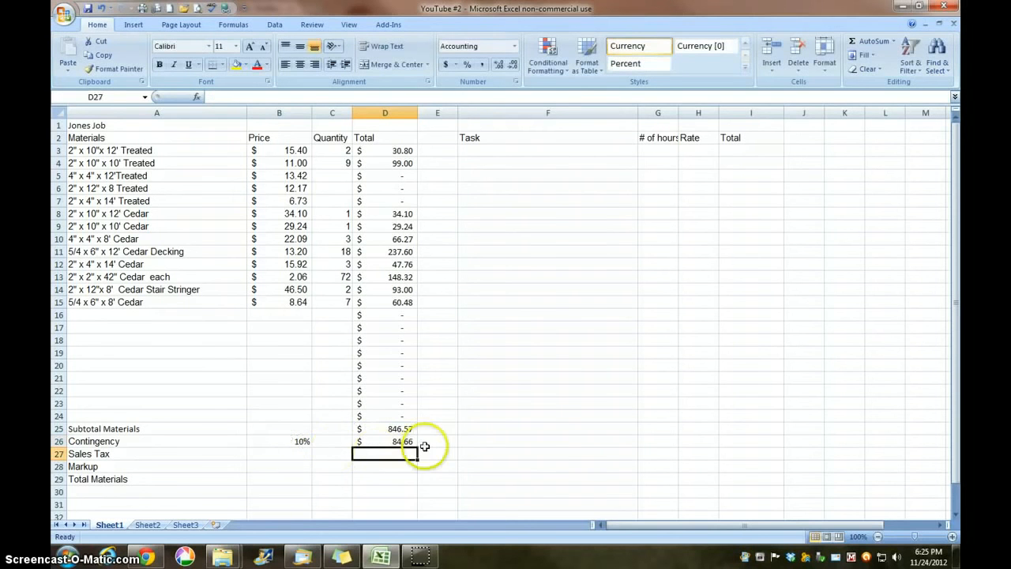
Set the Sales Tax rate in B27 to 7%
{"action": "left_click", "coordinate": [291, 453]}
{"action": "type", "text": "7"}
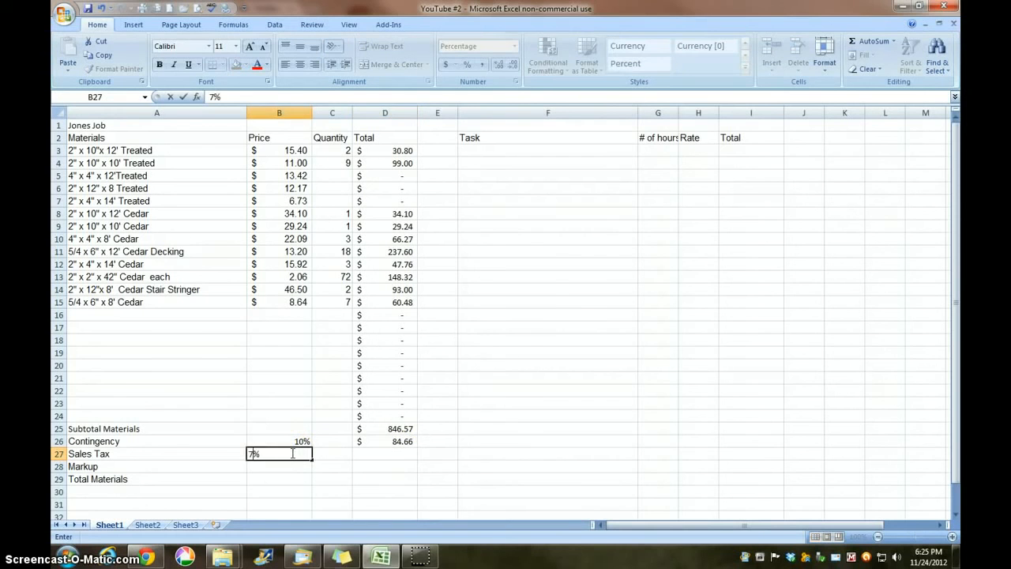
{"action": "left_click", "coordinate": [406, 454]}
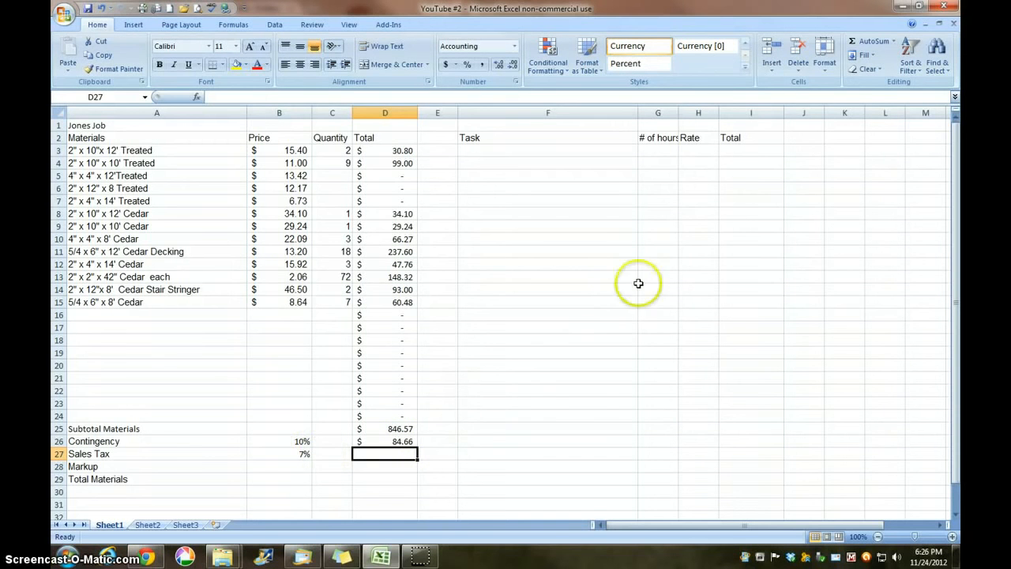
{"action": "left_click", "coordinate": [866, 40]}
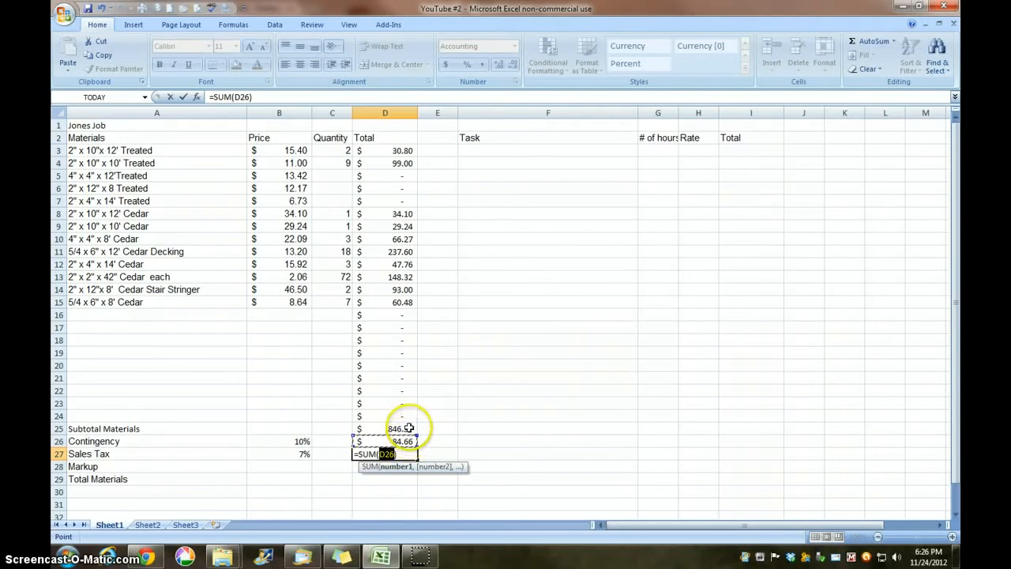
{"action": "left_click", "coordinate": [410, 428]}
{"action": "left_click_drag", "start_coordinate": [409, 428], "coordinate": [411, 441]}
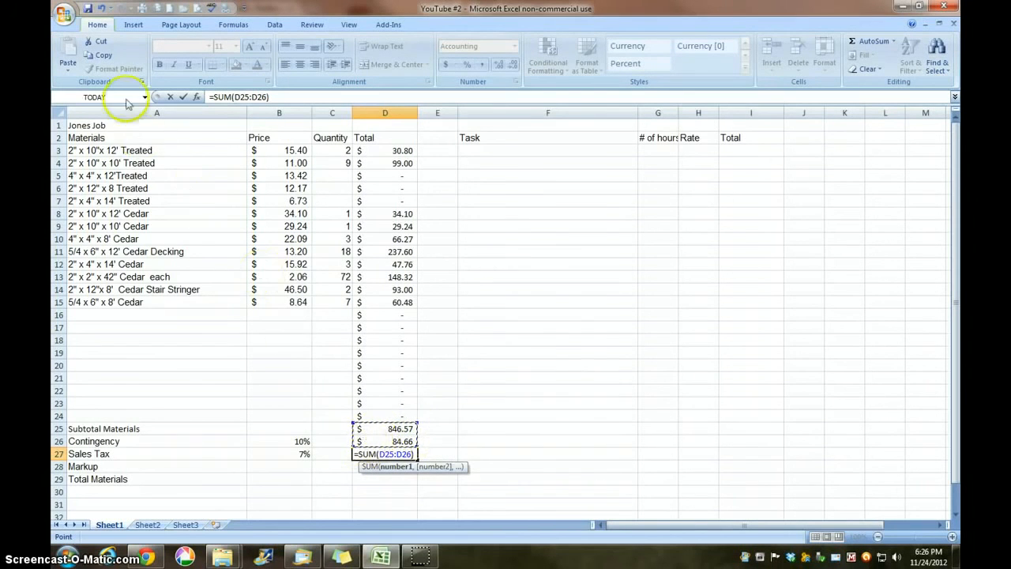
{"action": "left_click", "coordinate": [104, 10]}
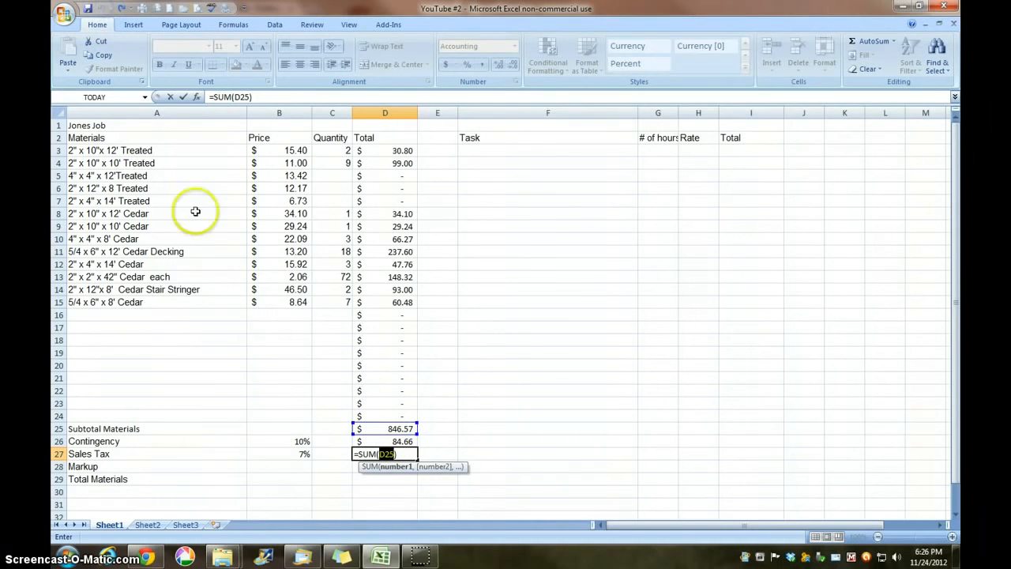
{"action": "left_click", "coordinate": [273, 491]}
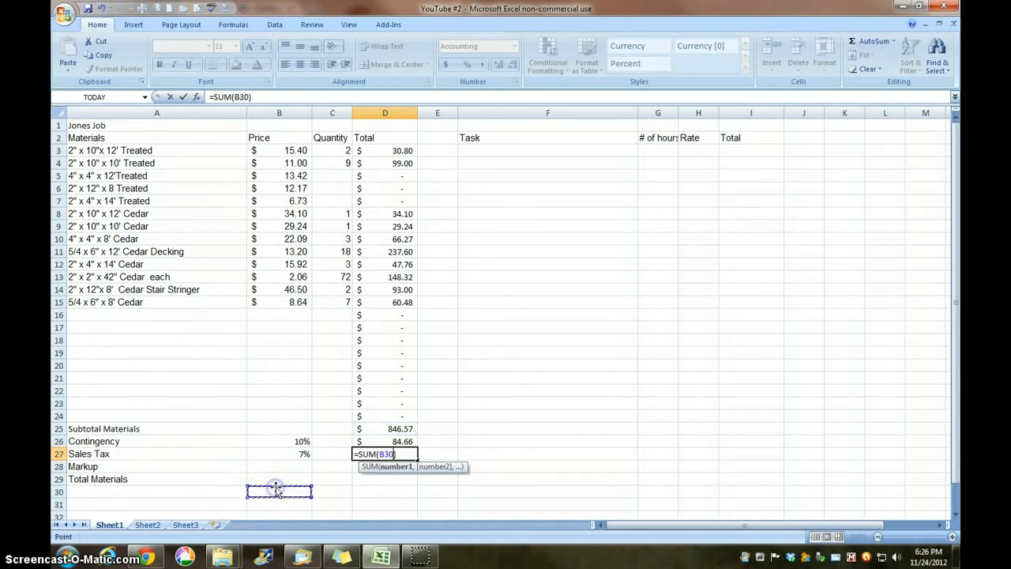
{"action": "left_click", "coordinate": [406, 455]}
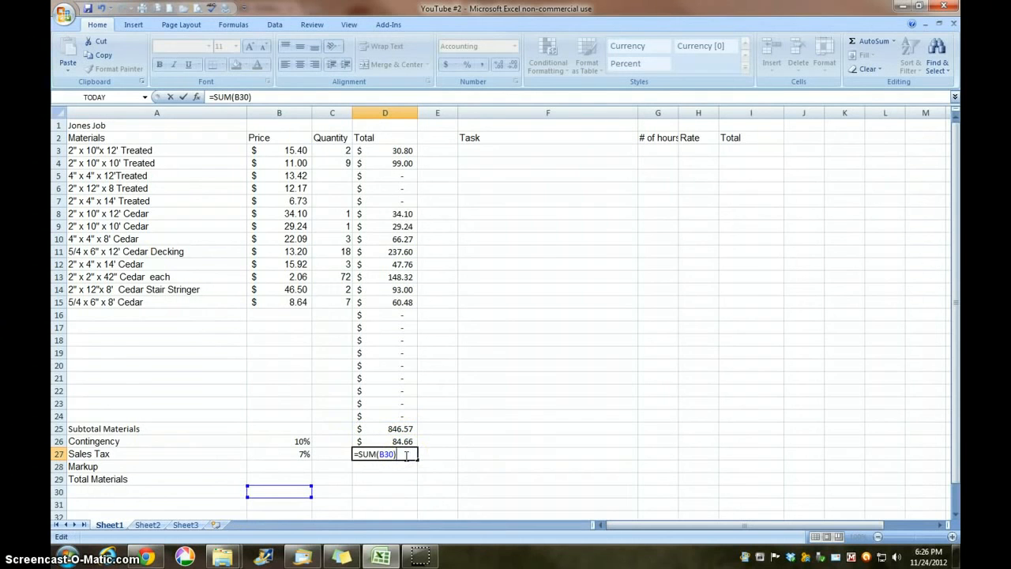
{"action": "key", "text": "BackSpace"}
{"action": "key", "text": "BackSpace"}
{"action": "key", "text": "BackSpace"}
{"action": "key", "text": "BackSpace"}
{"action": "key", "text": "BackSpace"}
{"action": "key", "text": "BackSpace"}
{"action": "key", "text": "BackSpace"}
{"action": "key", "text": "BackSpace"}
{"action": "key", "text": "BackSpace"}
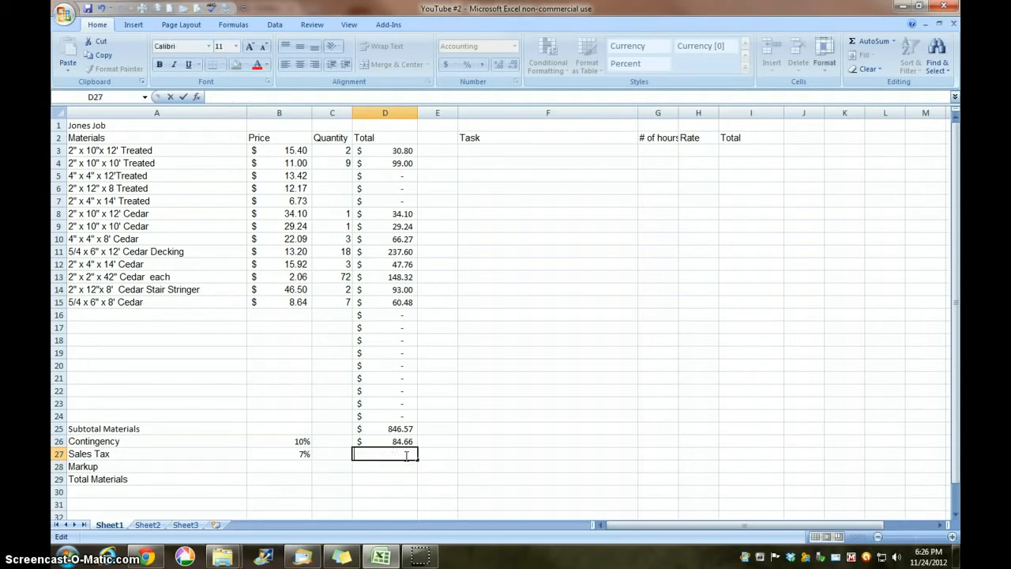
{"action": "left_click", "coordinate": [384, 479]}
Calculate the Sales Tax amount in D27 with the formula =SUM(D25:D26)*B27
{"action": "left_click", "coordinate": [382, 455]}
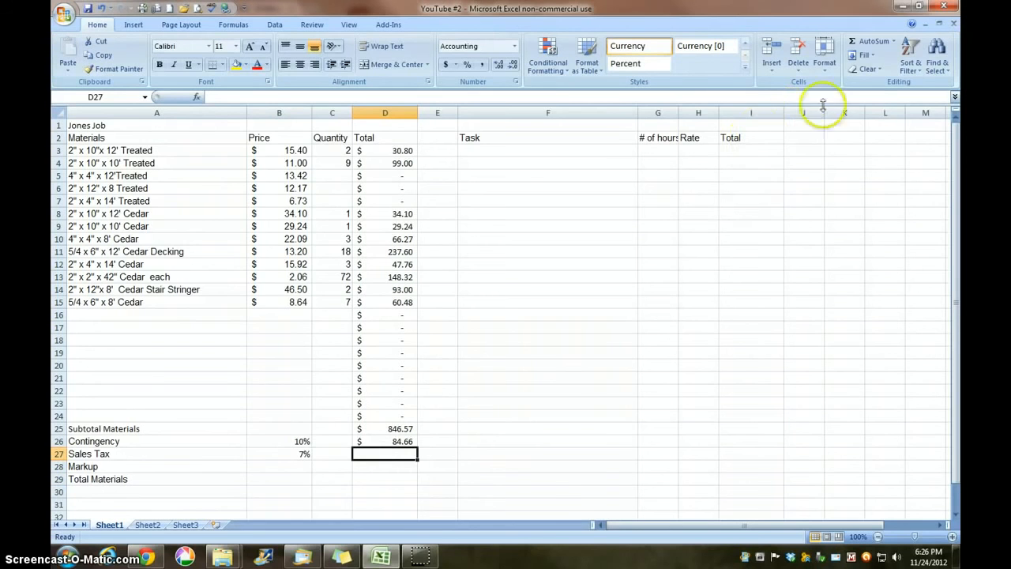
{"action": "left_click", "coordinate": [868, 41]}
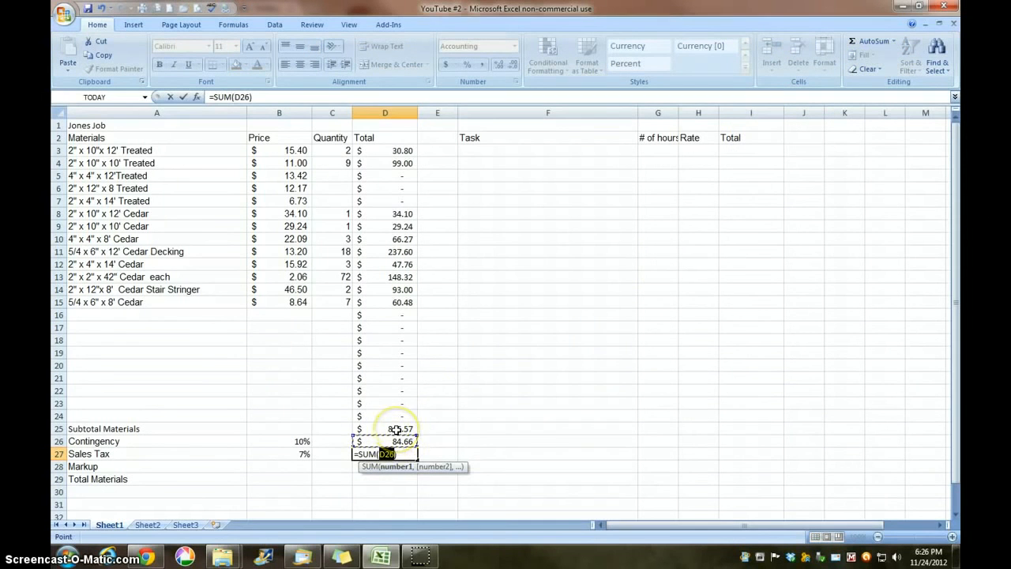
{"action": "left_click_drag", "start_coordinate": [397, 429], "coordinate": [397, 440]}
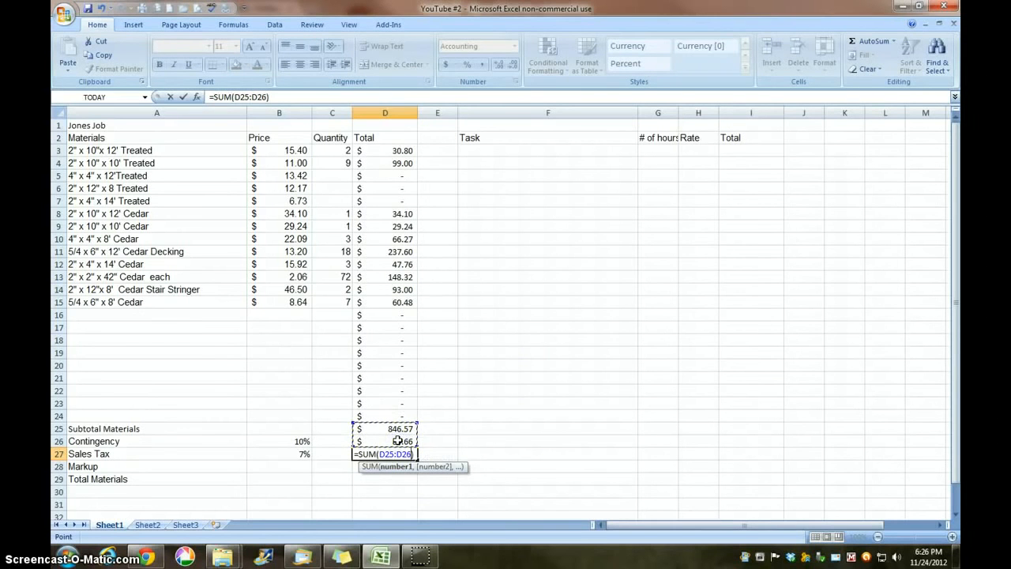
{"action": "left_click", "coordinate": [273, 96]}
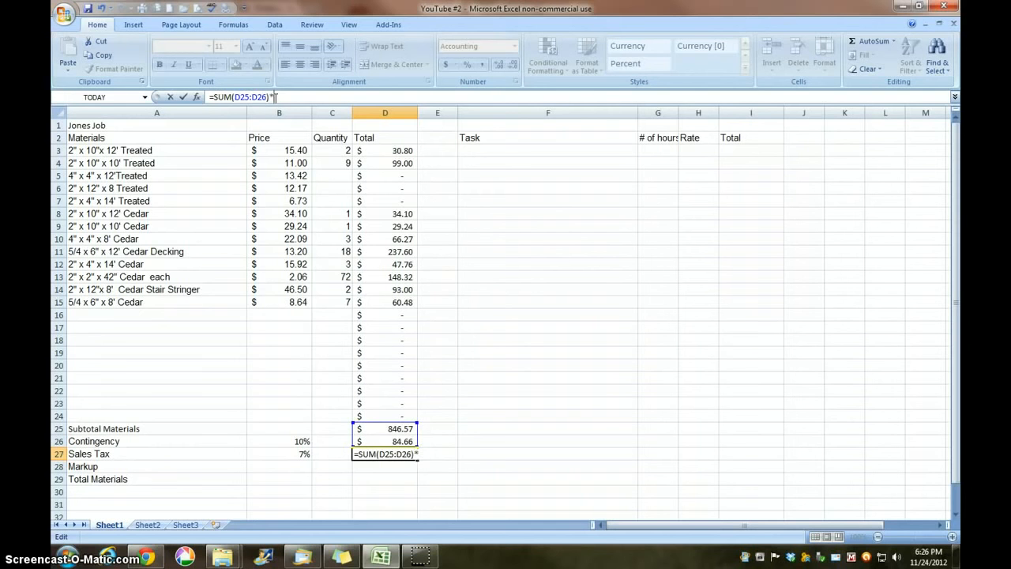
{"action": "left_click", "coordinate": [299, 454]}
{"action": "key", "text": "Return"}
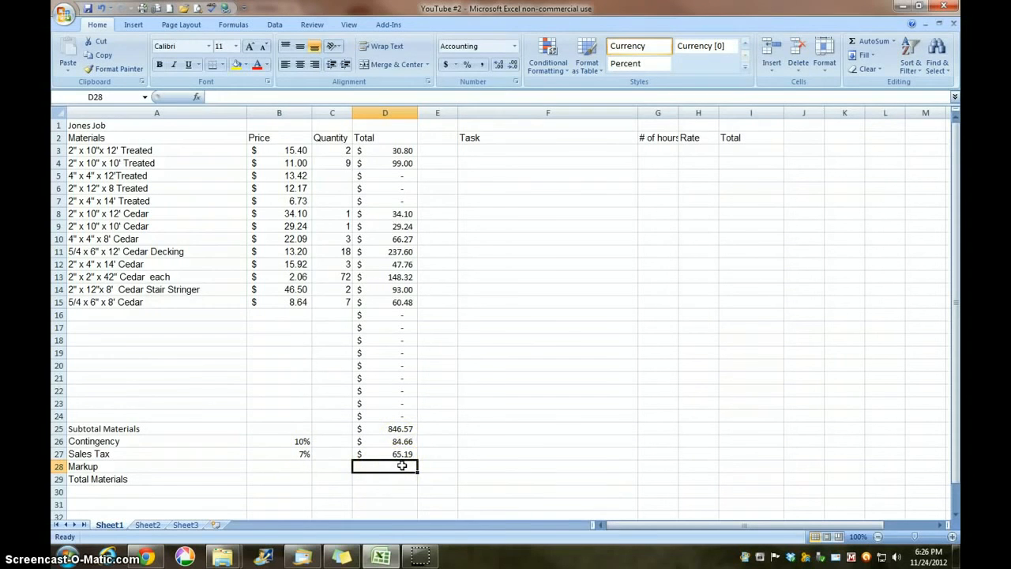
Calculate the Markup amount in D28 with the formula =SUM(D25:D27)*B28
{"action": "left_click", "coordinate": [873, 43]}
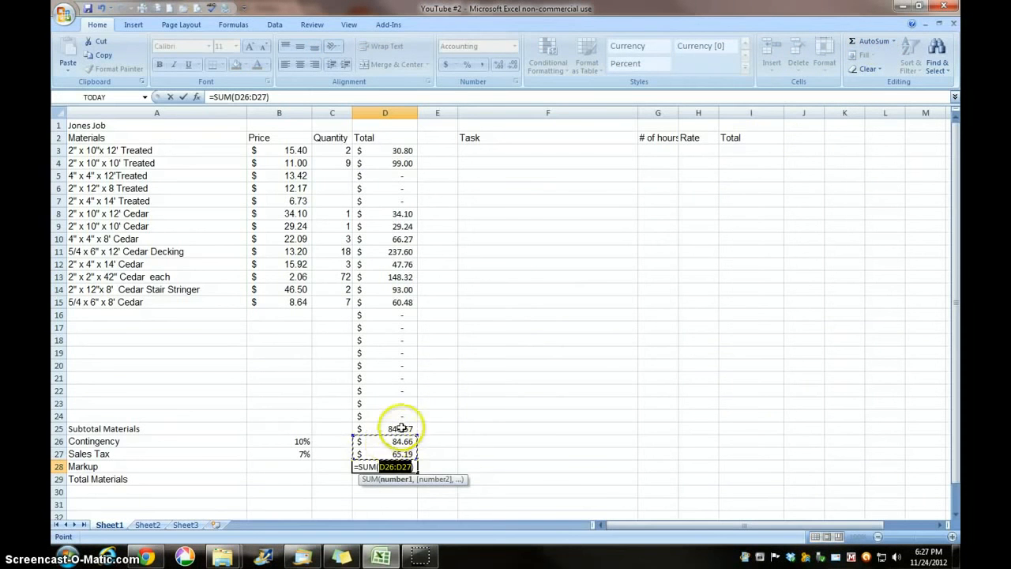
{"action": "left_click_drag", "start_coordinate": [402, 428], "coordinate": [403, 453]}
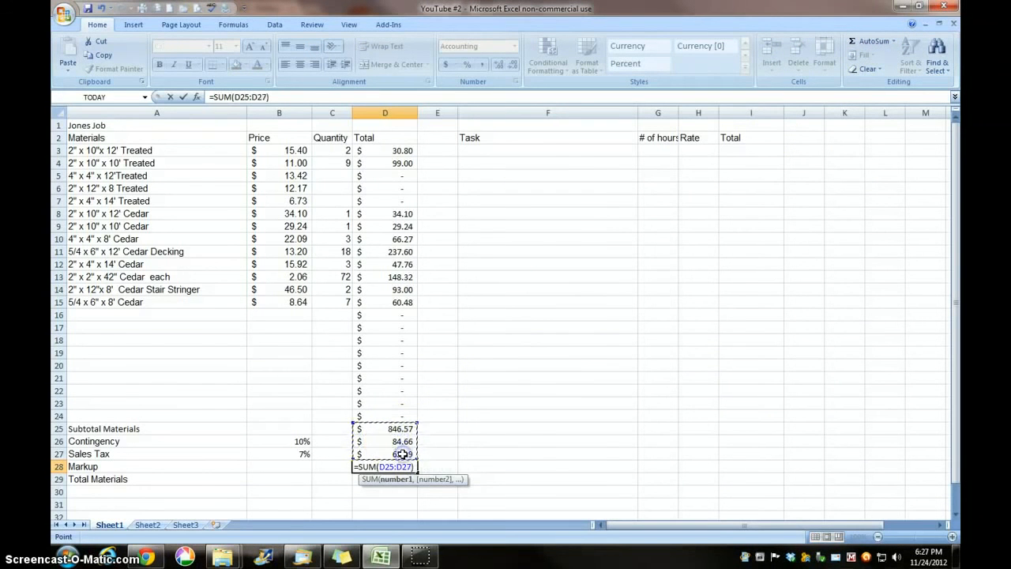
{"action": "left_click", "coordinate": [274, 96]}
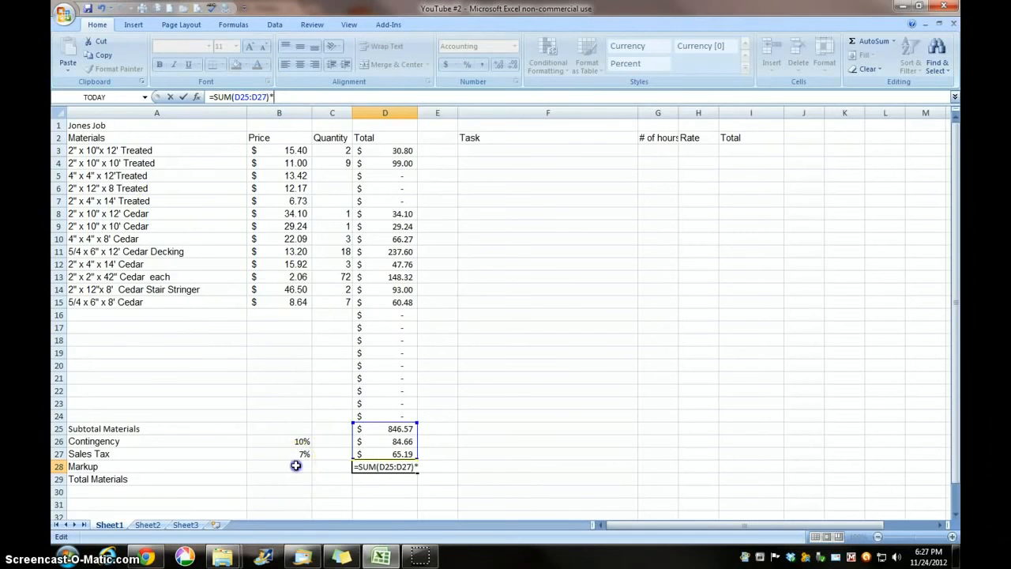
{"action": "left_click", "coordinate": [296, 466]}
{"action": "key", "text": "Return"}
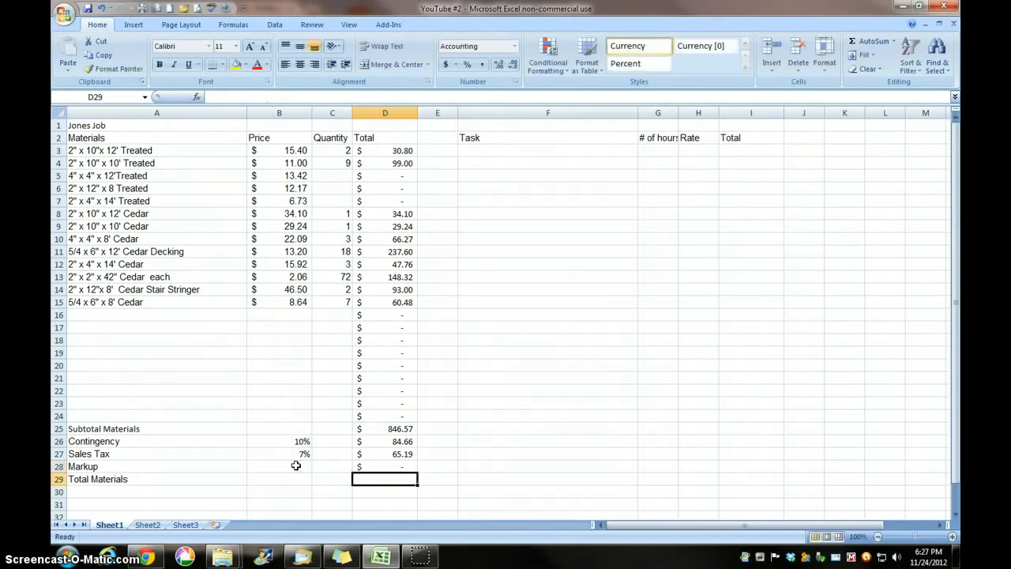
Set the Markup rate in B28 to 20%
{"action": "left_click", "coordinate": [296, 466]}
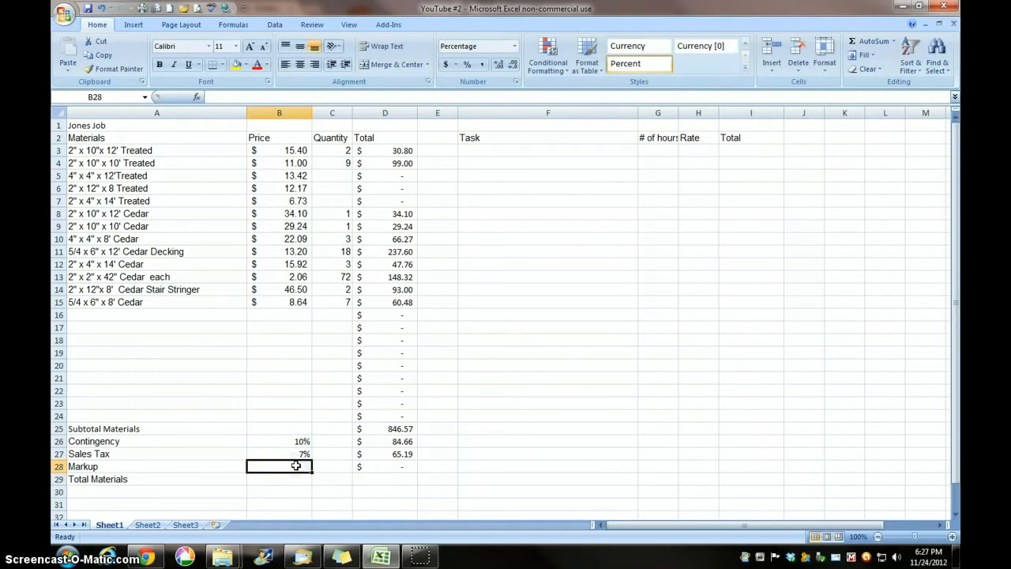
{"action": "type", "text": "20"}
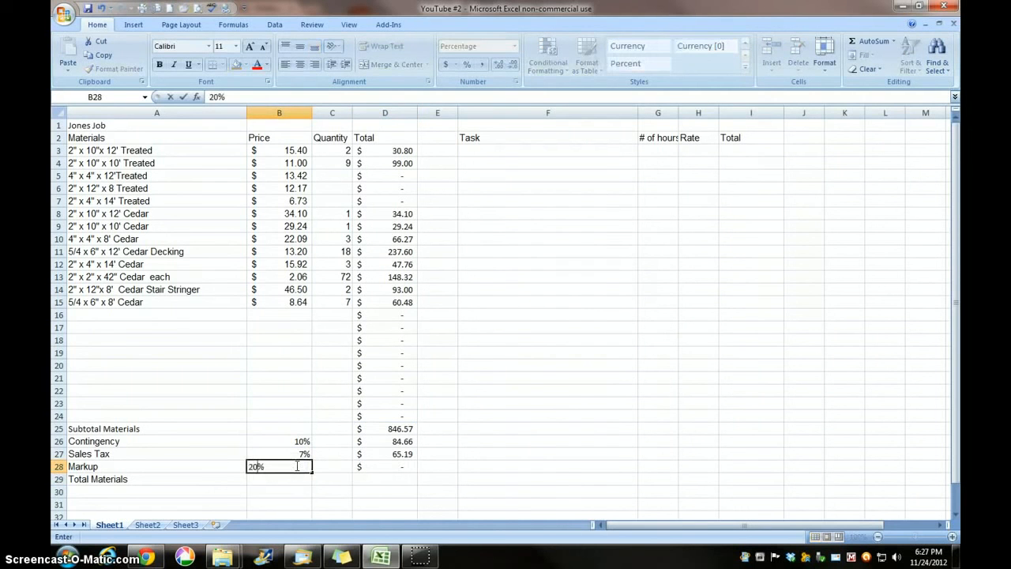
{"action": "key", "text": "Return"}
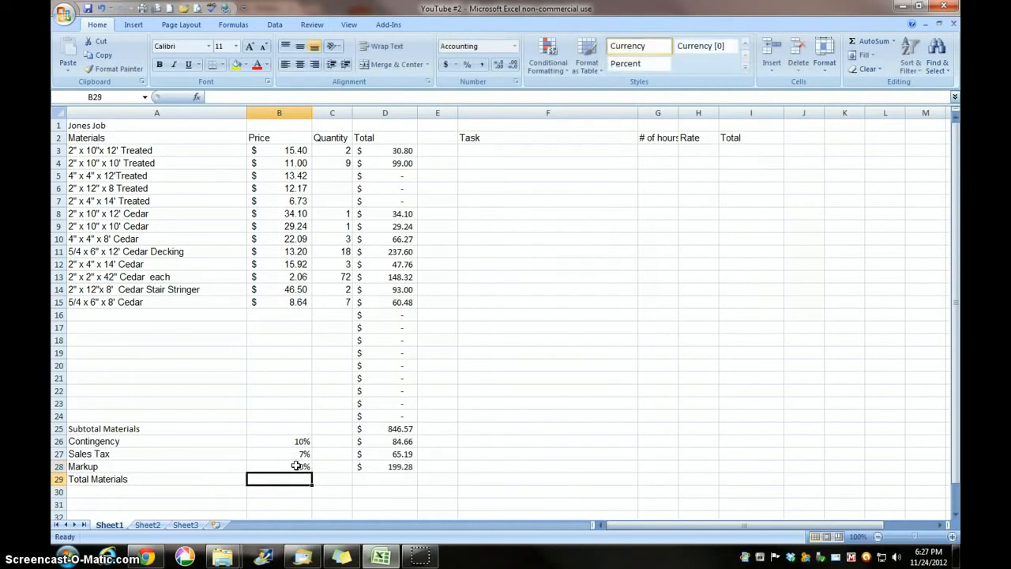
Calculate Total Materials in D29 with the formula =SUM(D25:D28)
{"action": "left_click", "coordinate": [385, 477]}
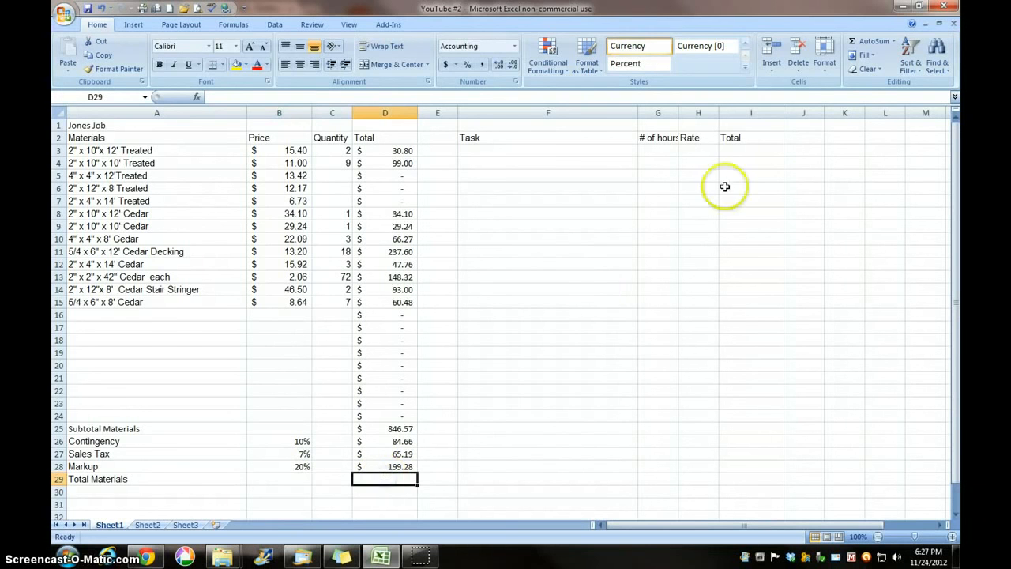
{"action": "left_click", "coordinate": [869, 43]}
{"action": "left_click_drag", "start_coordinate": [396, 427], "coordinate": [395, 466]}
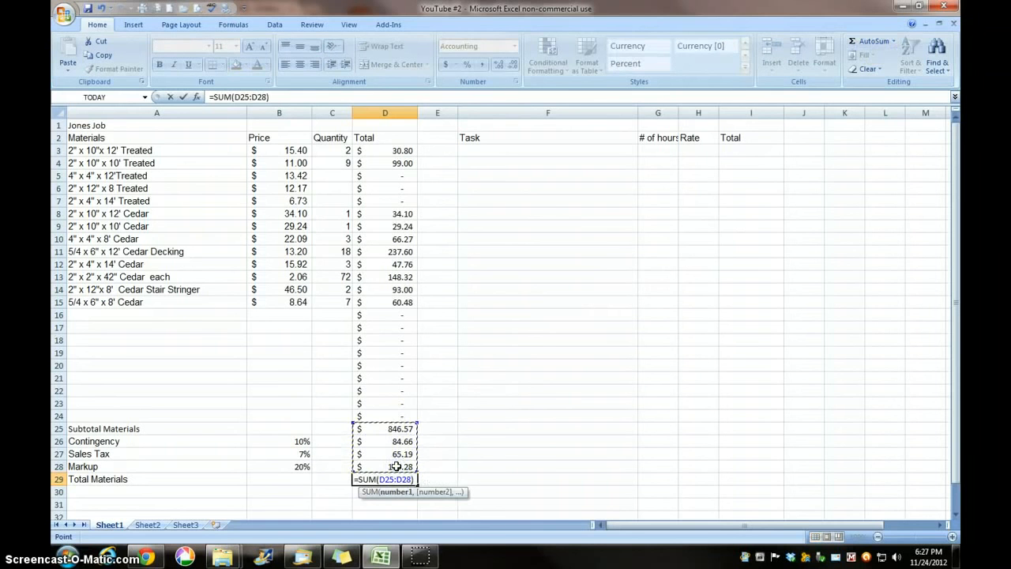
{"action": "key", "text": "Return"}
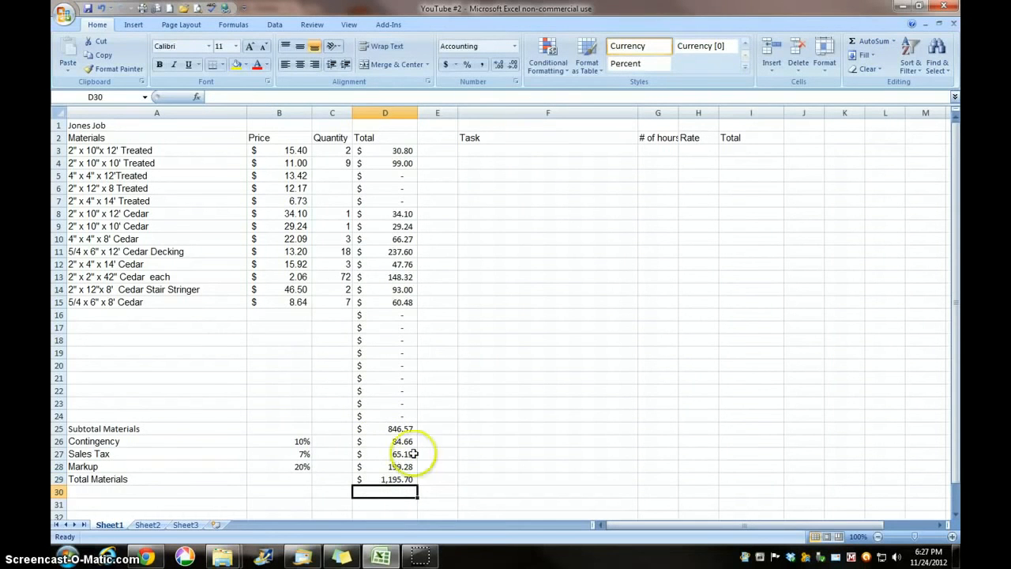
Copy the labor tasks and hours in F3:G22 of Sheet2 into Sheet1 starting at F3
{"action": "left_click", "coordinate": [149, 527]}
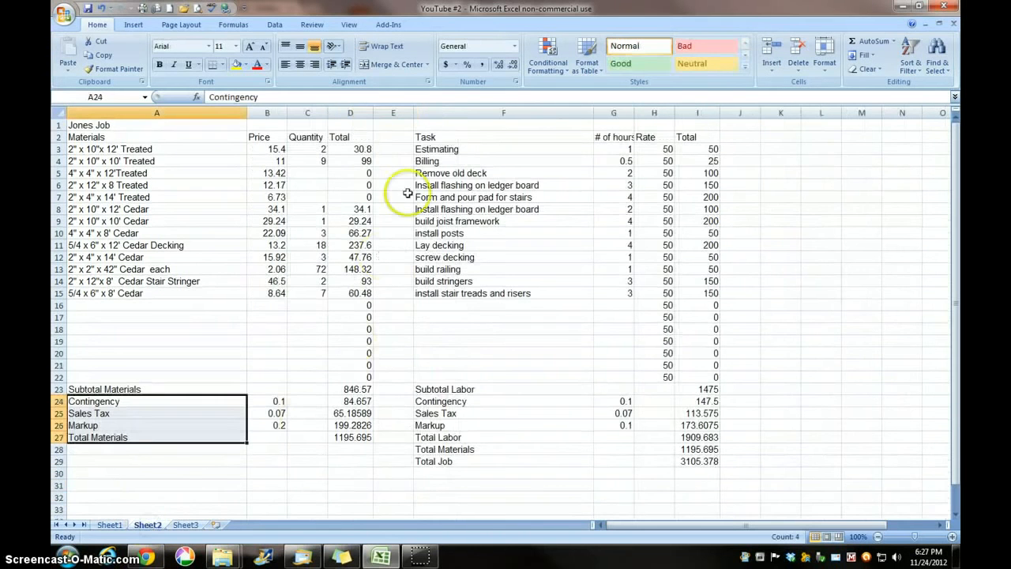
{"action": "left_click_drag", "start_coordinate": [425, 150], "coordinate": [621, 372]}
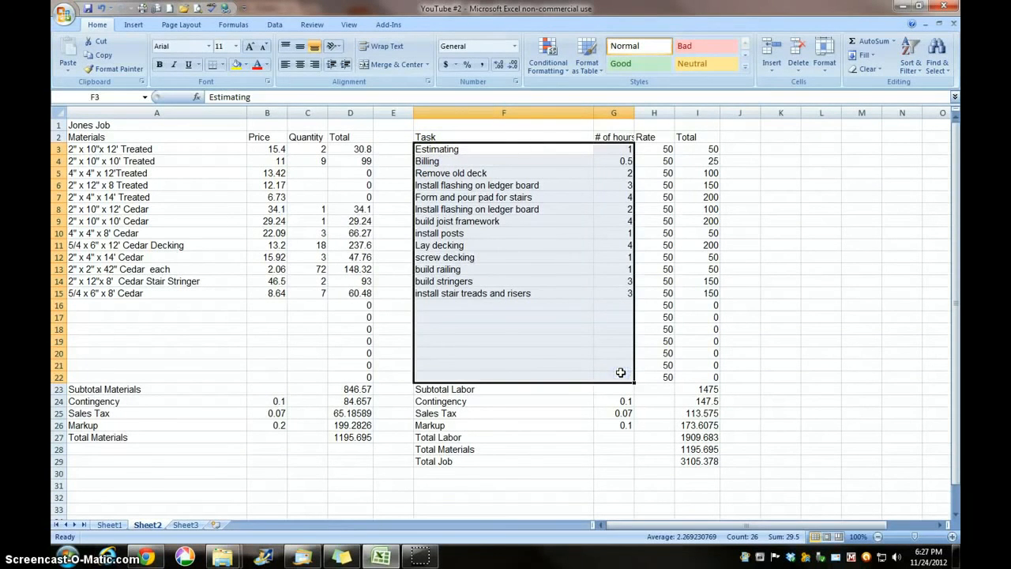
{"action": "left_click", "coordinate": [99, 55]}
{"action": "left_click", "coordinate": [109, 525]}
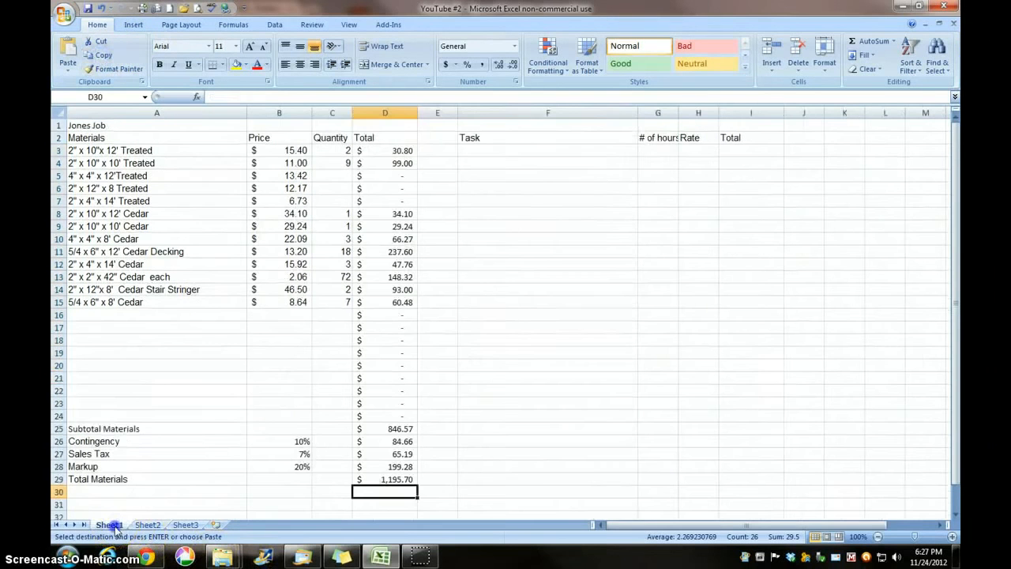
{"action": "left_click", "coordinate": [501, 150]}
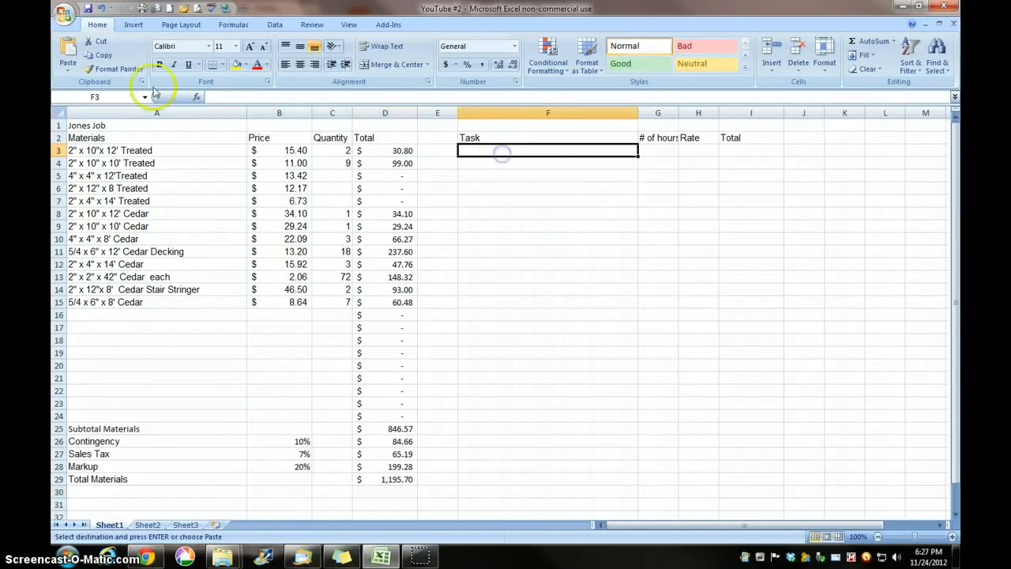
{"action": "left_click", "coordinate": [67, 45]}
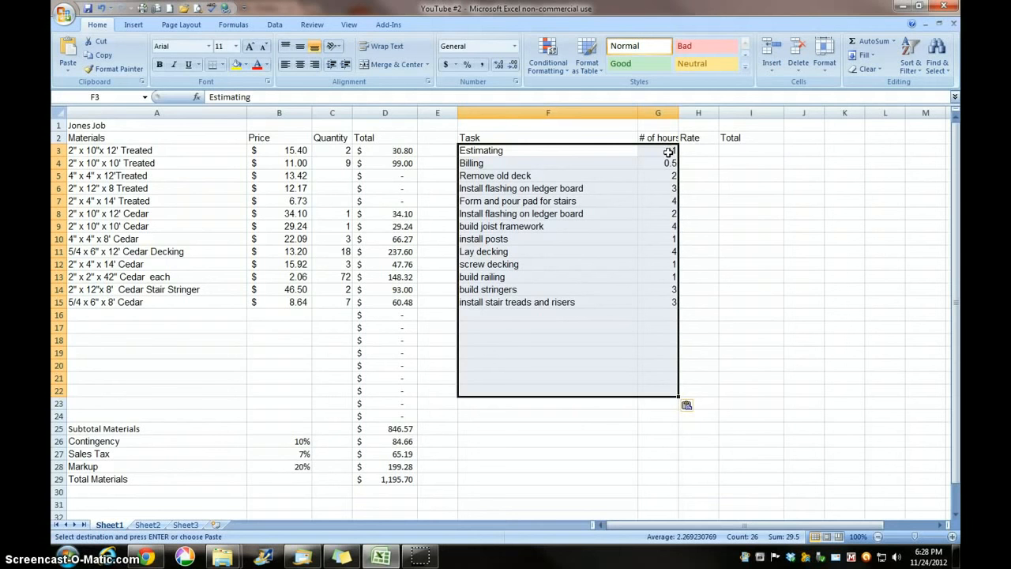
Enter a rate of 50 in H3, format it as dollar accounting, and fill it down to H24
{"action": "left_click", "coordinate": [705, 149]}
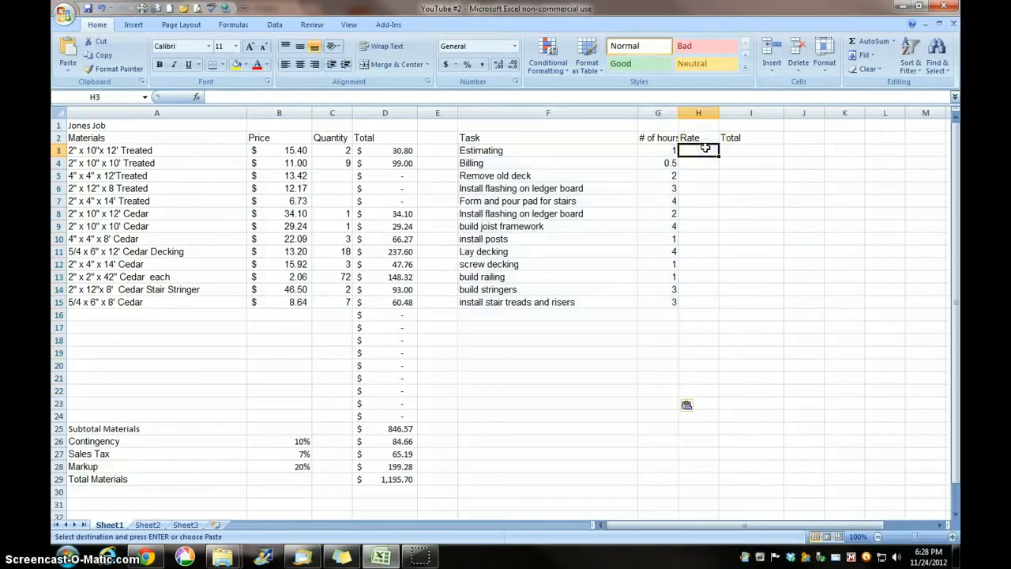
{"action": "type", "text": "50"}
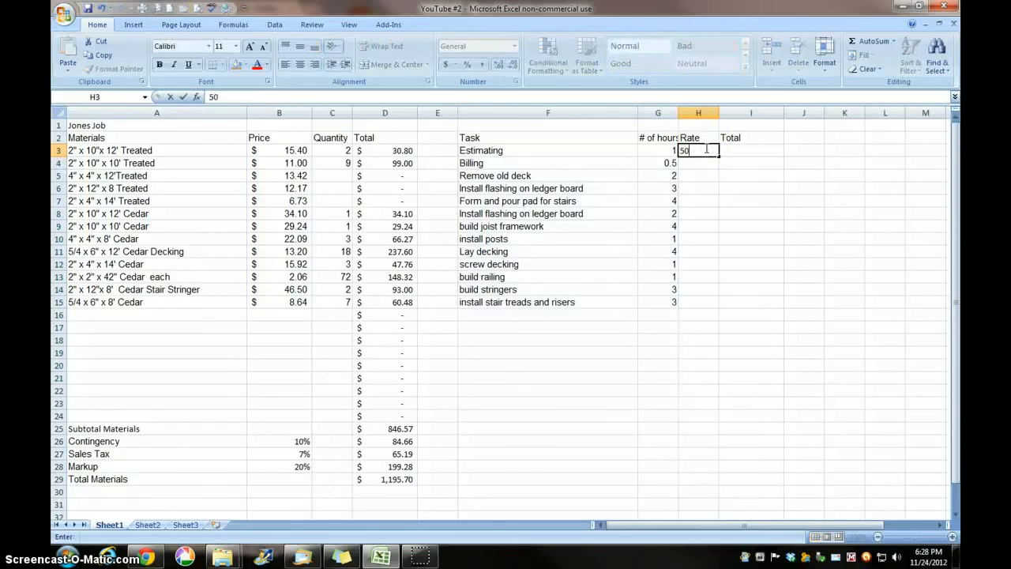
{"action": "left_click", "coordinate": [714, 186]}
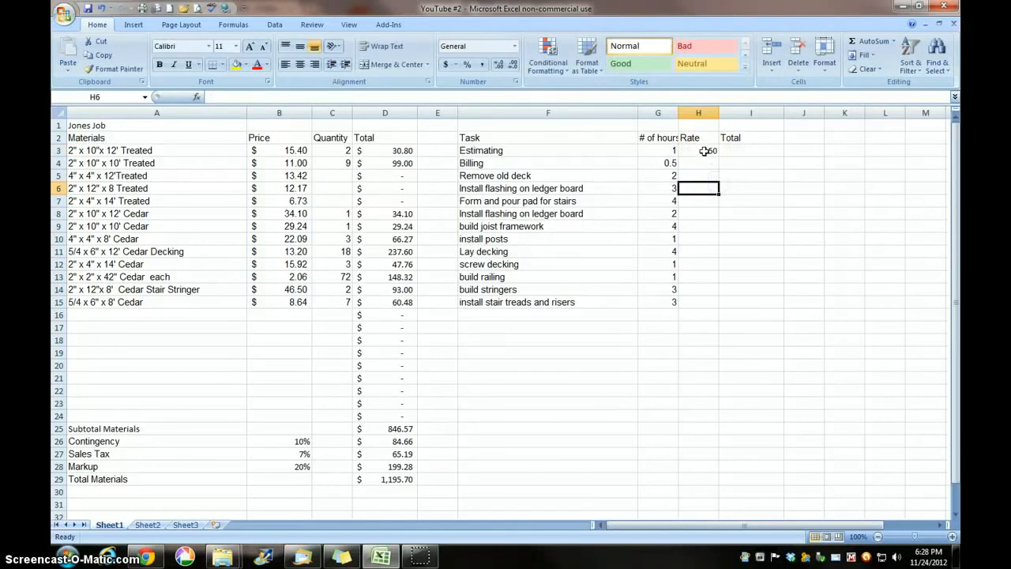
{"action": "left_click", "coordinate": [704, 150]}
{"action": "left_click", "coordinate": [448, 66]}
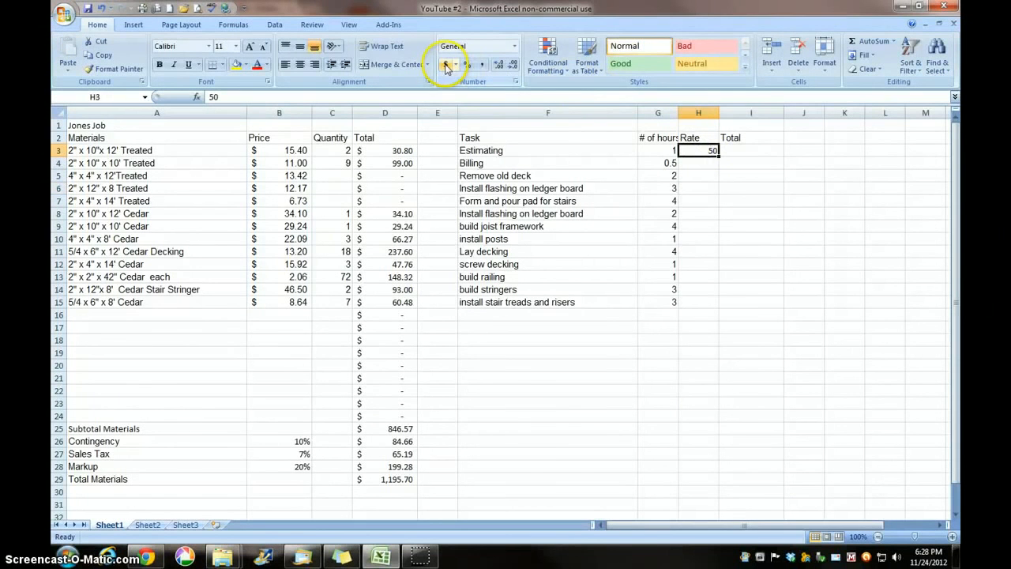
{"action": "left_click", "coordinate": [447, 65]}
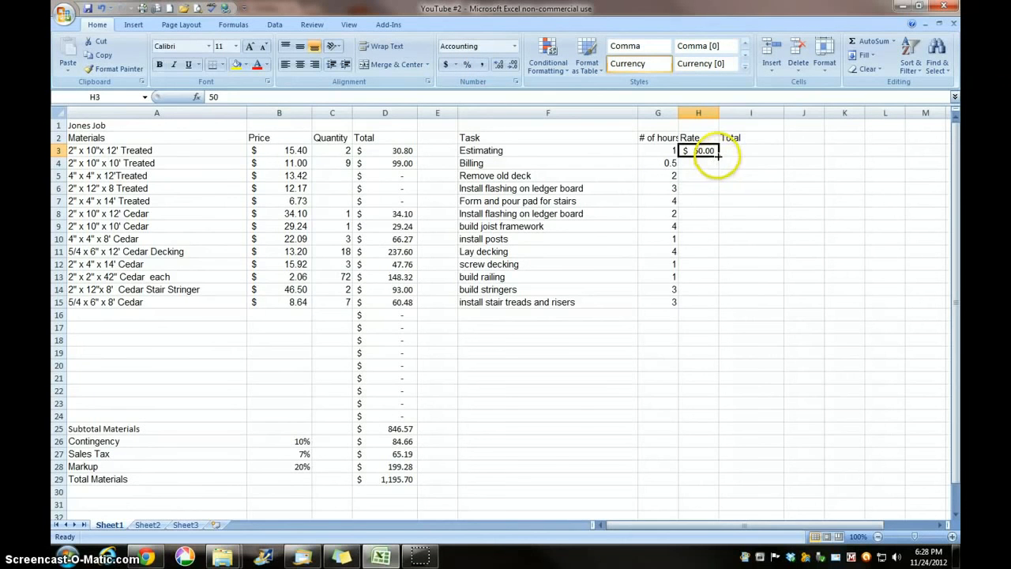
{"action": "left_click_drag", "start_coordinate": [719, 155], "coordinate": [727, 417]}
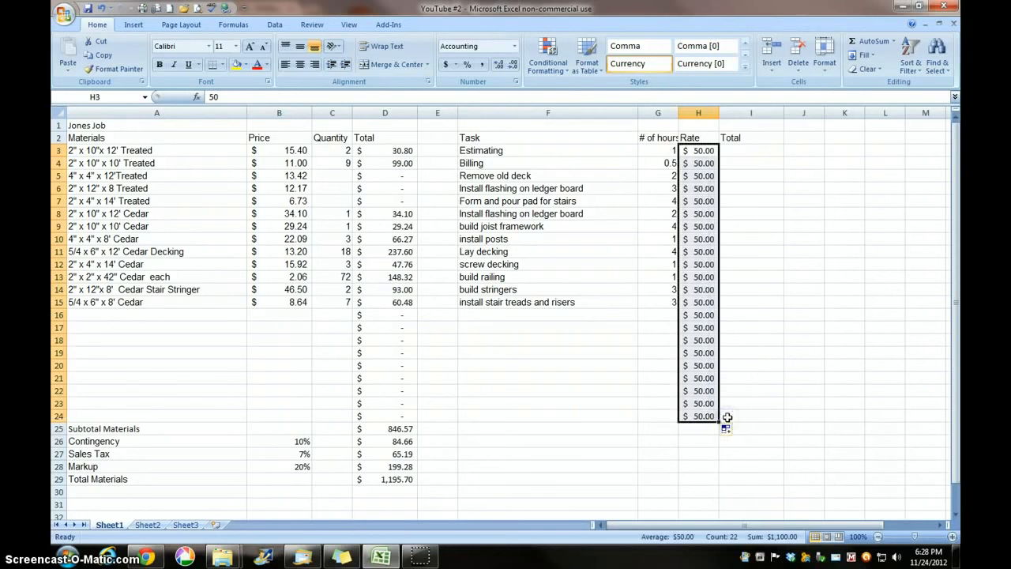
Calculate the labor total in I3 with the formula =H3*G3 and fill it down to I24
{"action": "left_click", "coordinate": [757, 151]}
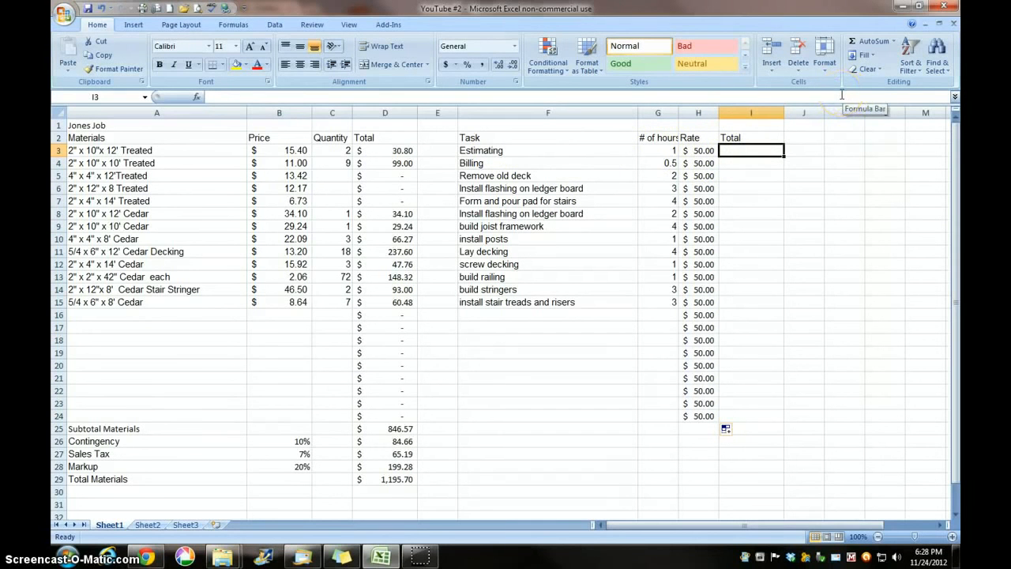
{"action": "type", "text": "="}
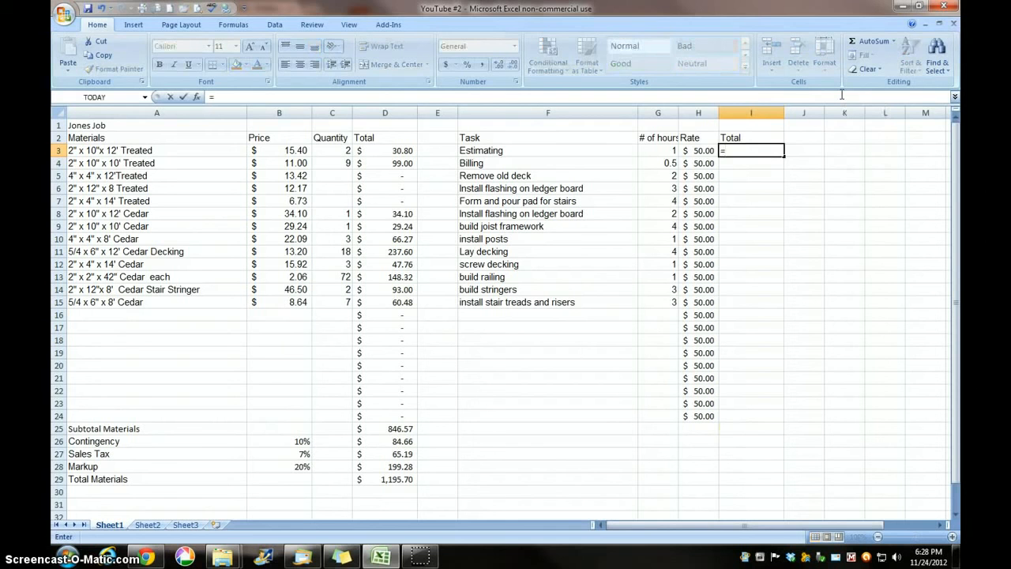
{"action": "left_click", "coordinate": [699, 151]}
{"action": "type", "text": "*"}
{"action": "left_click", "coordinate": [668, 151]}
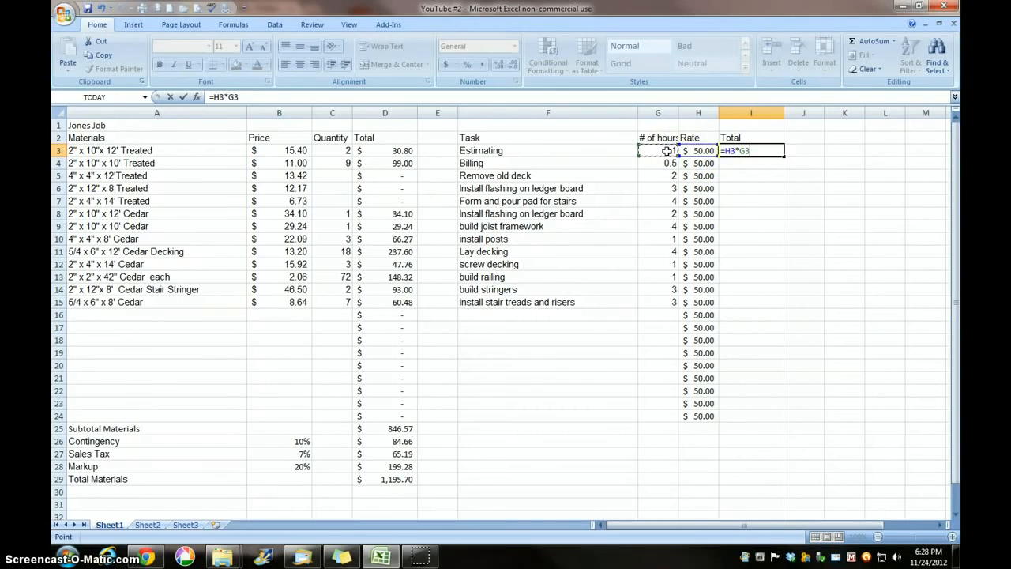
{"action": "key", "text": "Return"}
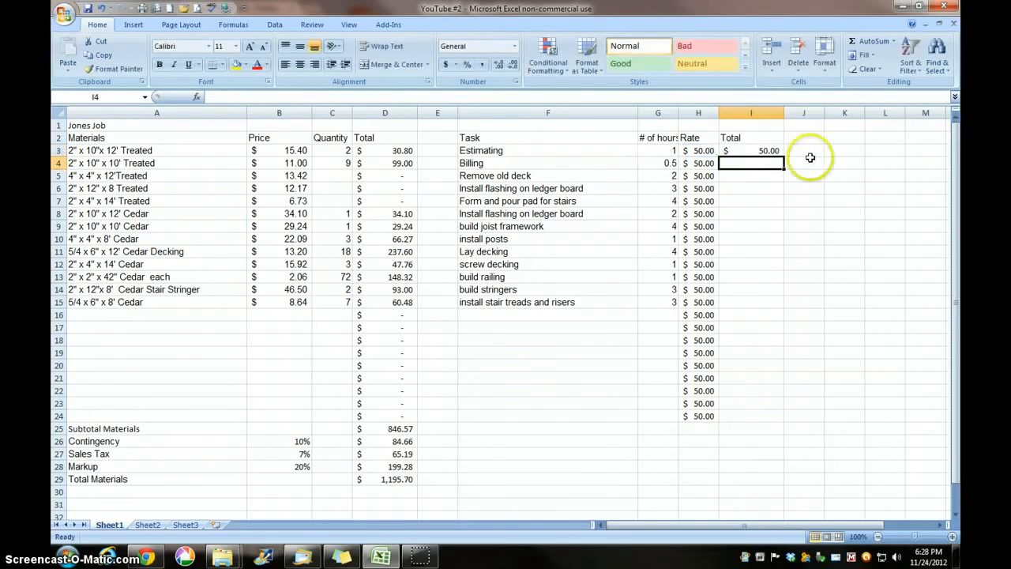
{"action": "left_click", "coordinate": [772, 153]}
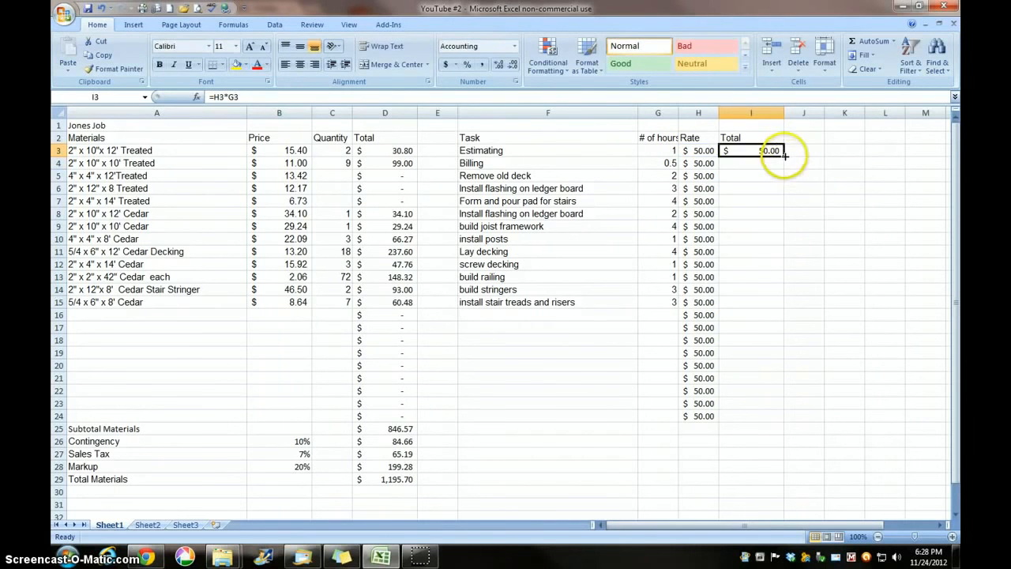
{"action": "left_click_drag", "start_coordinate": [784, 156], "coordinate": [794, 415]}
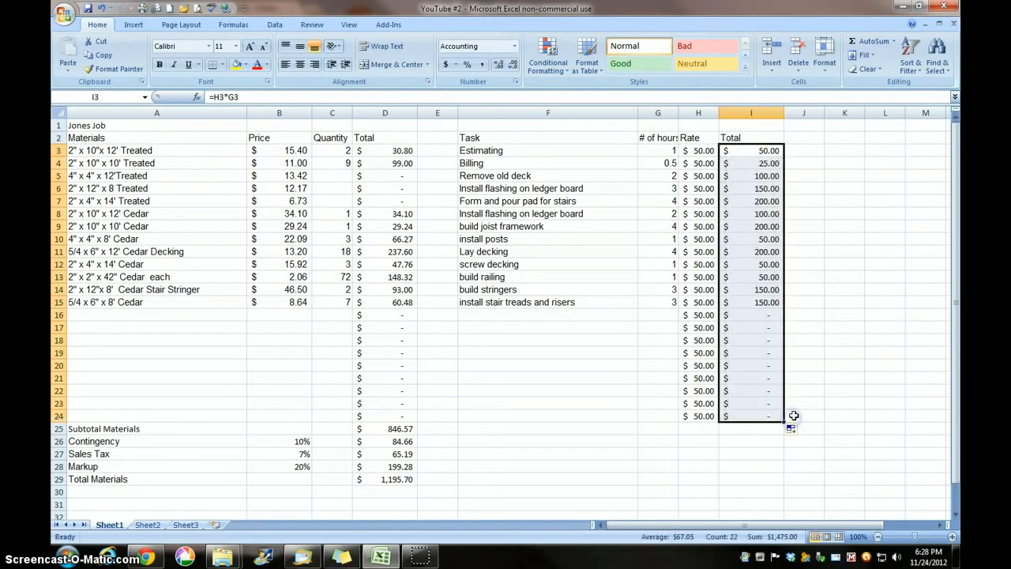
Copy the labor summary labels, Subtotal Labor through Total Job, from F23:F29 of Sheet2 into Sheet1 starting at F25
{"action": "left_click", "coordinate": [749, 428]}
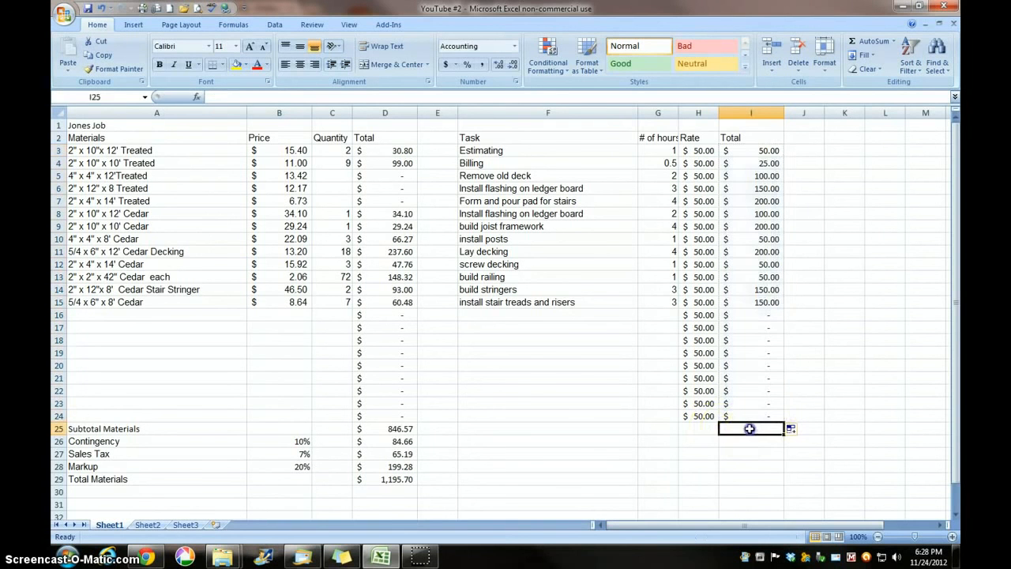
{"action": "left_click", "coordinate": [519, 431]}
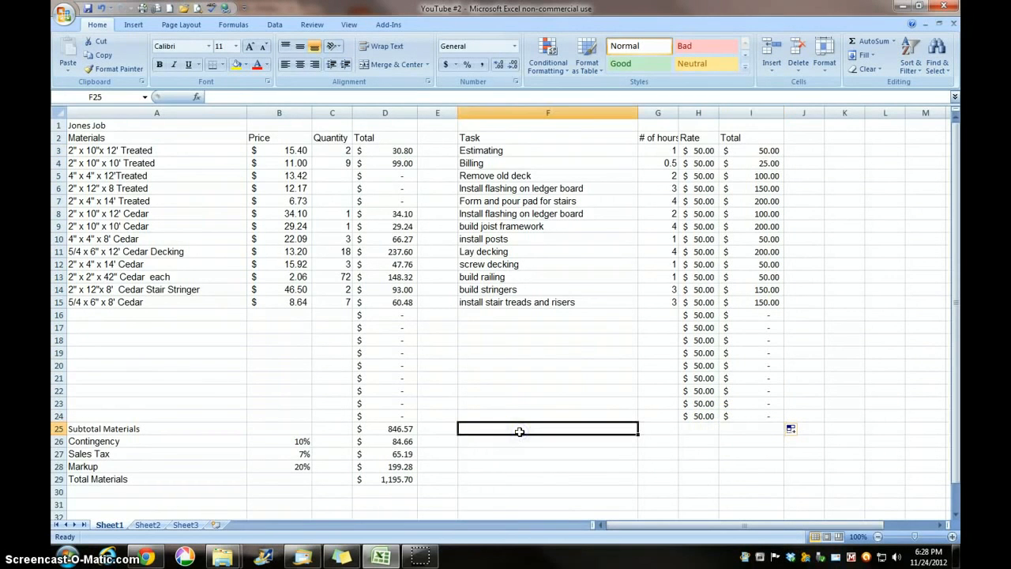
{"action": "left_click", "coordinate": [147, 525]}
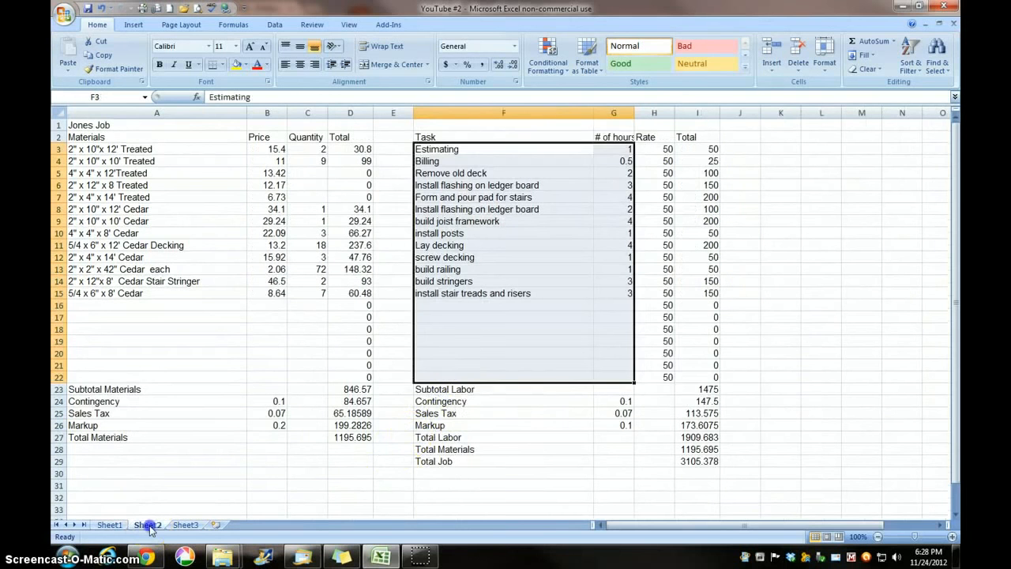
{"action": "left_click_drag", "start_coordinate": [442, 390], "coordinate": [465, 451]}
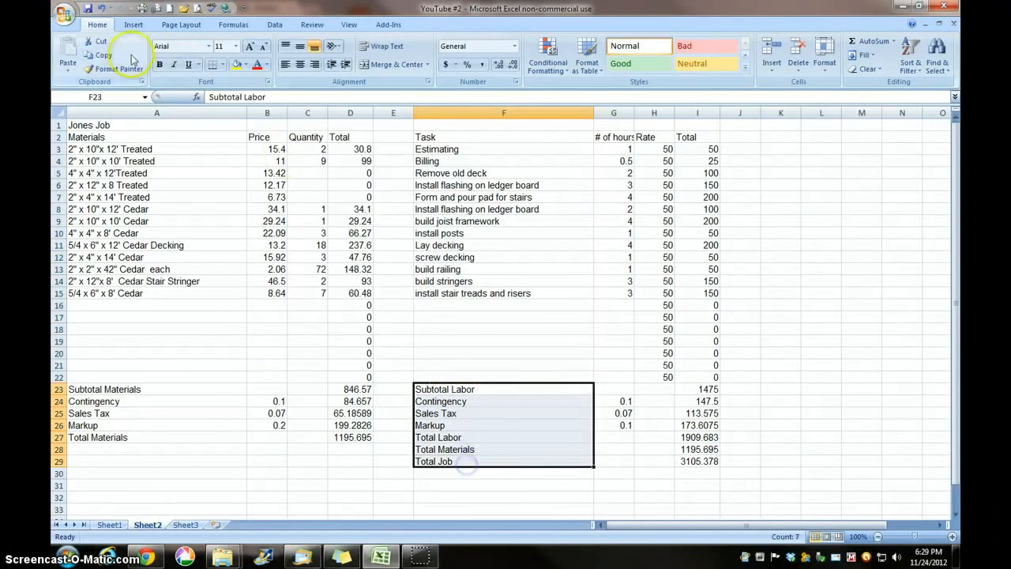
{"action": "left_click", "coordinate": [99, 56]}
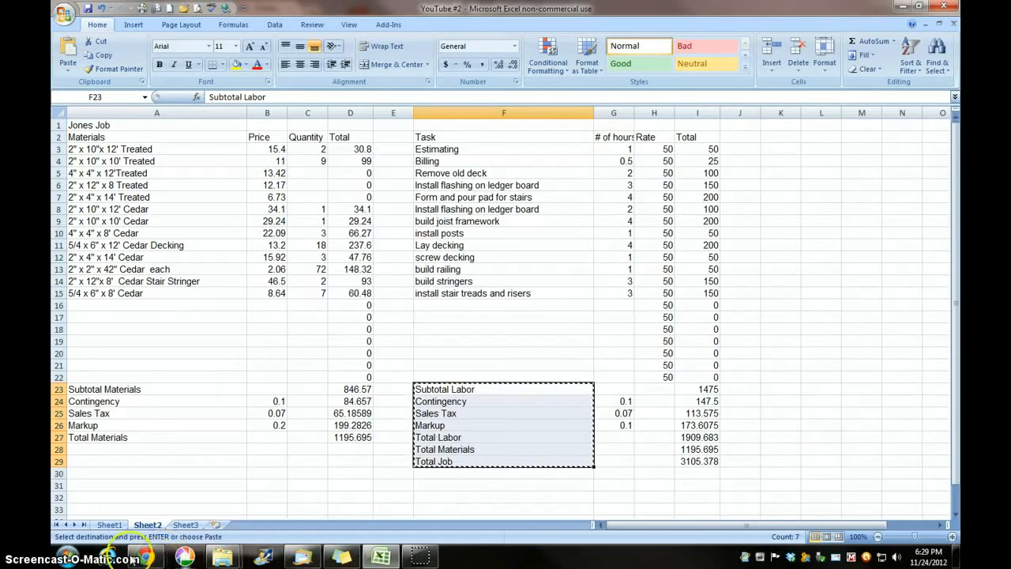
{"action": "left_click", "coordinate": [109, 525]}
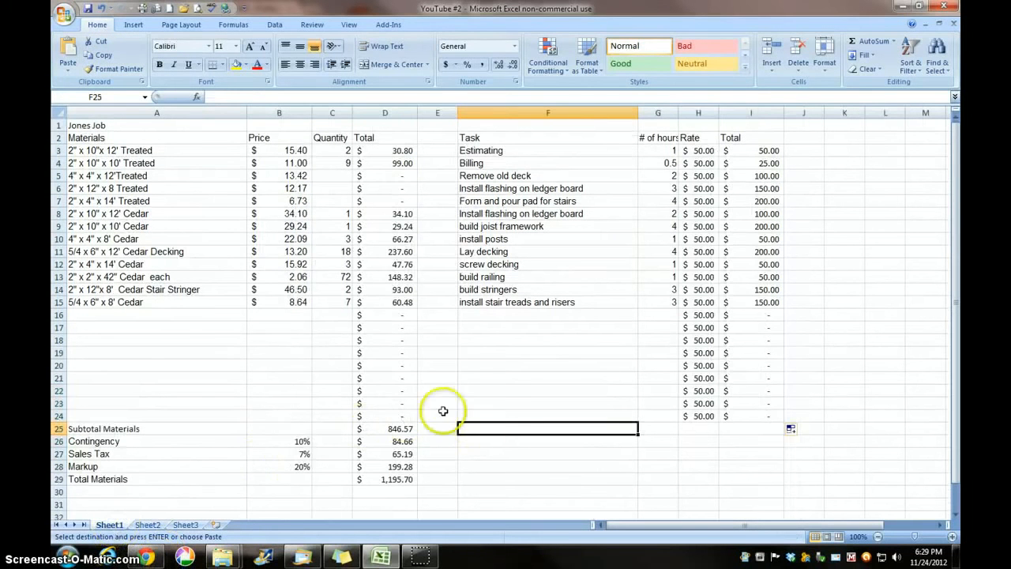
{"action": "left_click", "coordinate": [68, 47]}
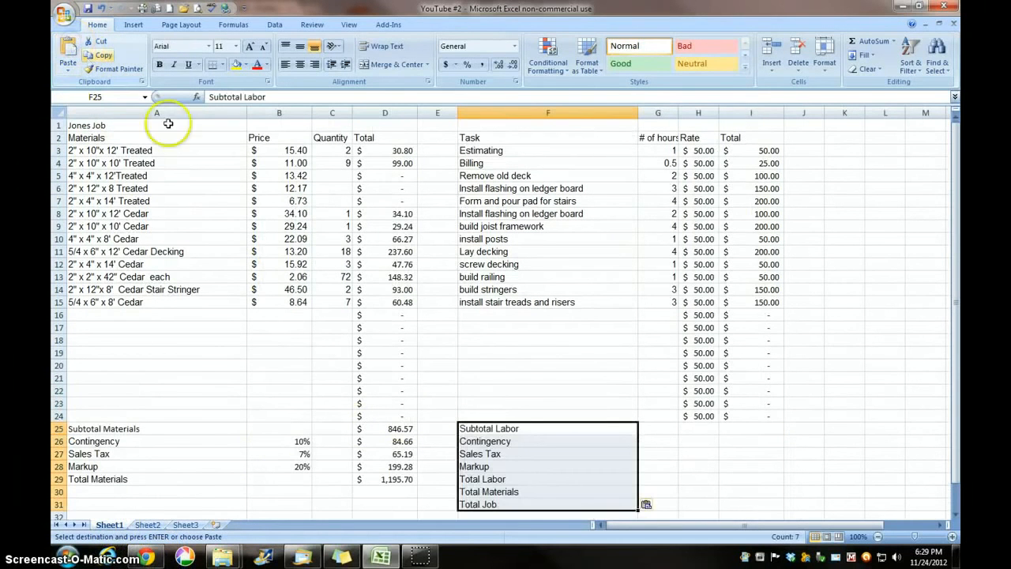
Calculate Subtotal Labor in I25 with the formula =SUM(I3:I24)
{"action": "left_click", "coordinate": [760, 427]}
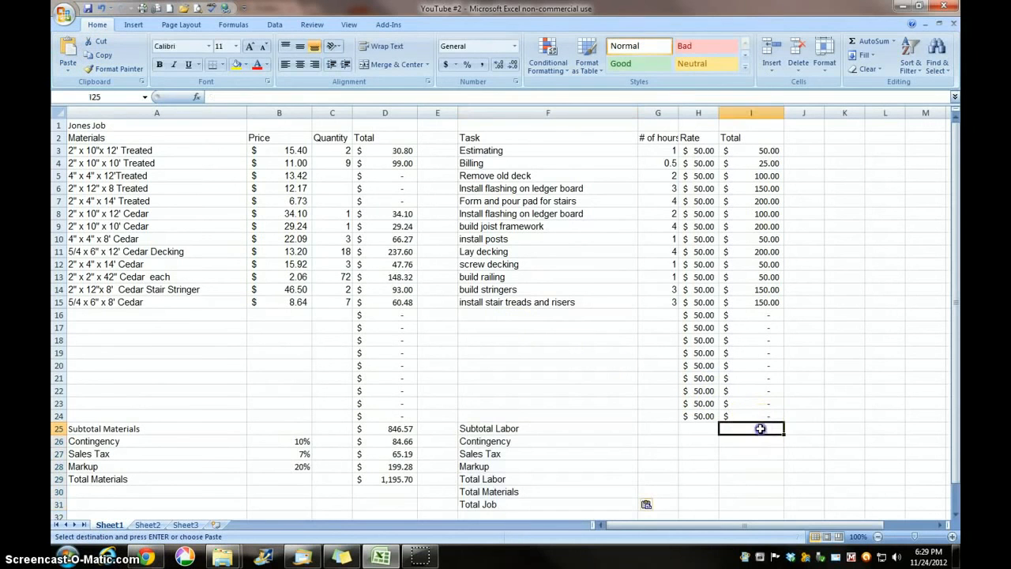
{"action": "left_click", "coordinate": [880, 44]}
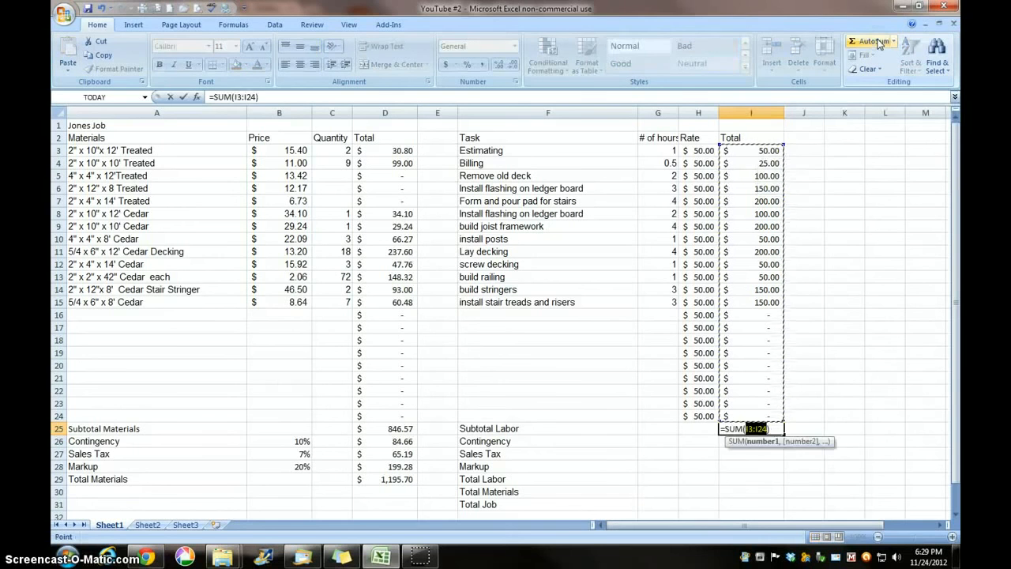
{"action": "key", "text": "Return"}
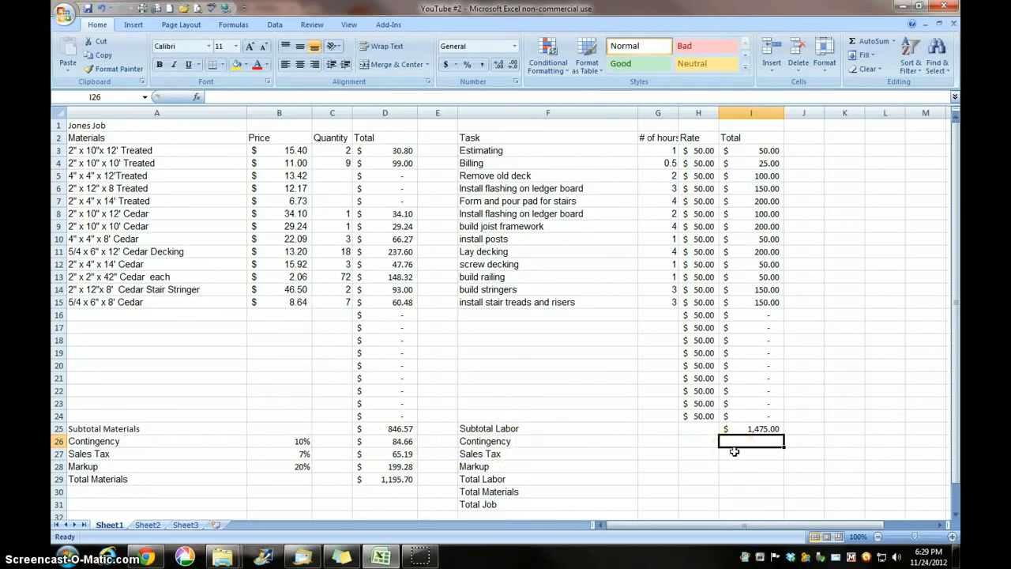
Format the labor Contingency, Sales Tax and Markup rate cells G26:G28 as percentages
{"action": "type", "text": "="}
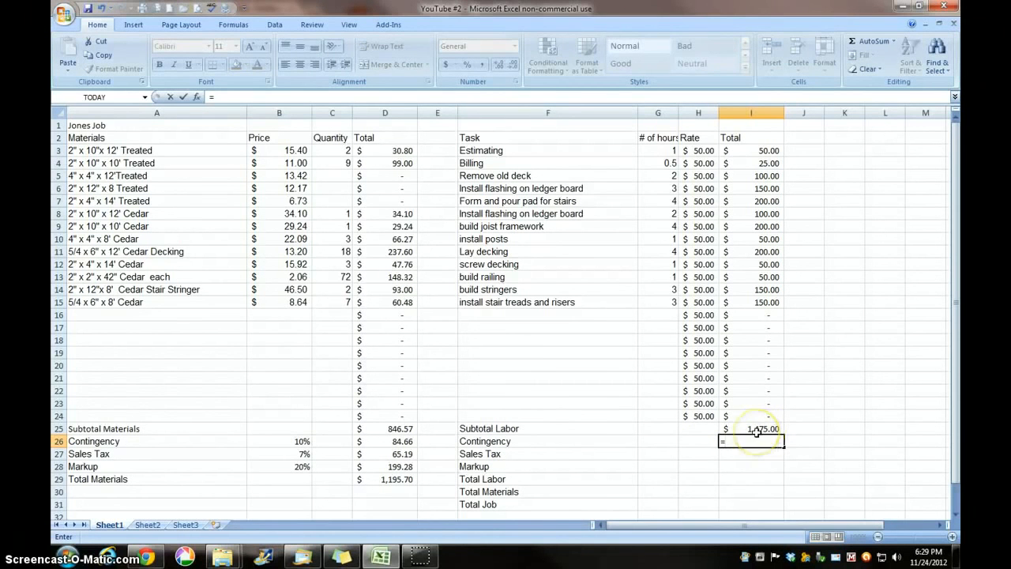
{"action": "key", "text": "BackSpace"}
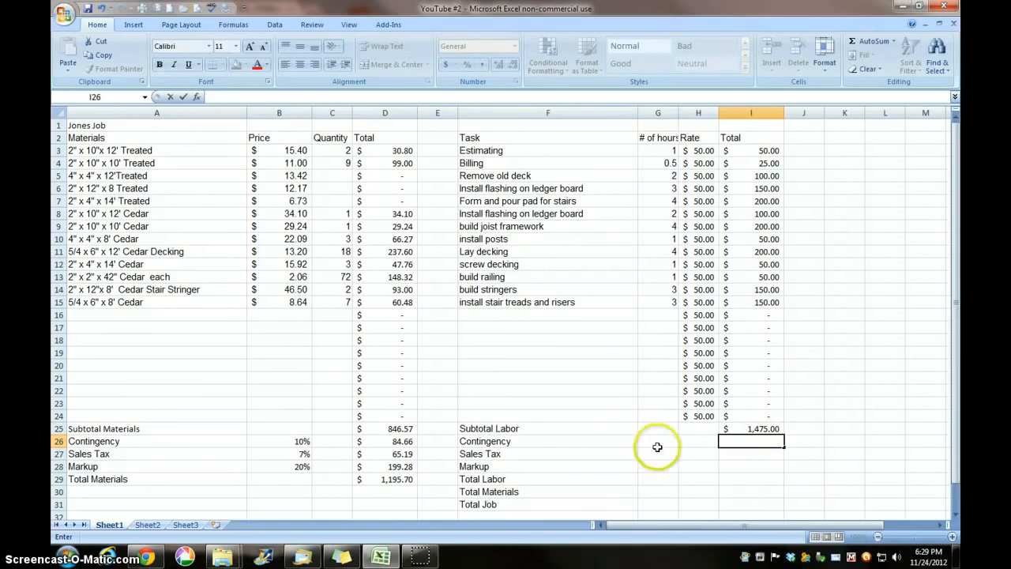
{"action": "left_click_drag", "start_coordinate": [655, 442], "coordinate": [656, 466]}
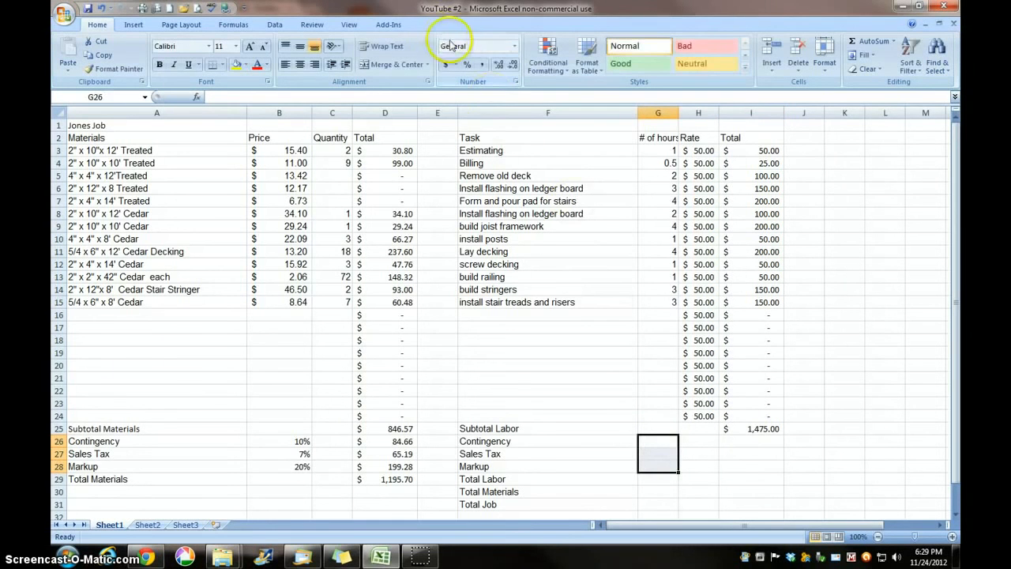
{"action": "left_click", "coordinate": [469, 66]}
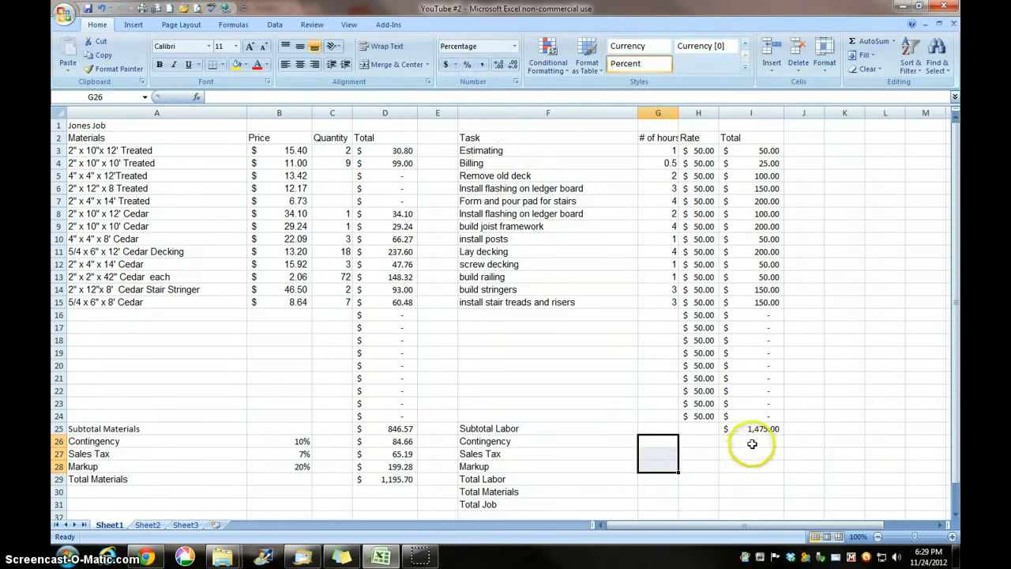
Enter the labor rates in G26:G28: Contingency 10%, Sales Tax 7% and Markup 10%
{"action": "left_click", "coordinate": [661, 443]}
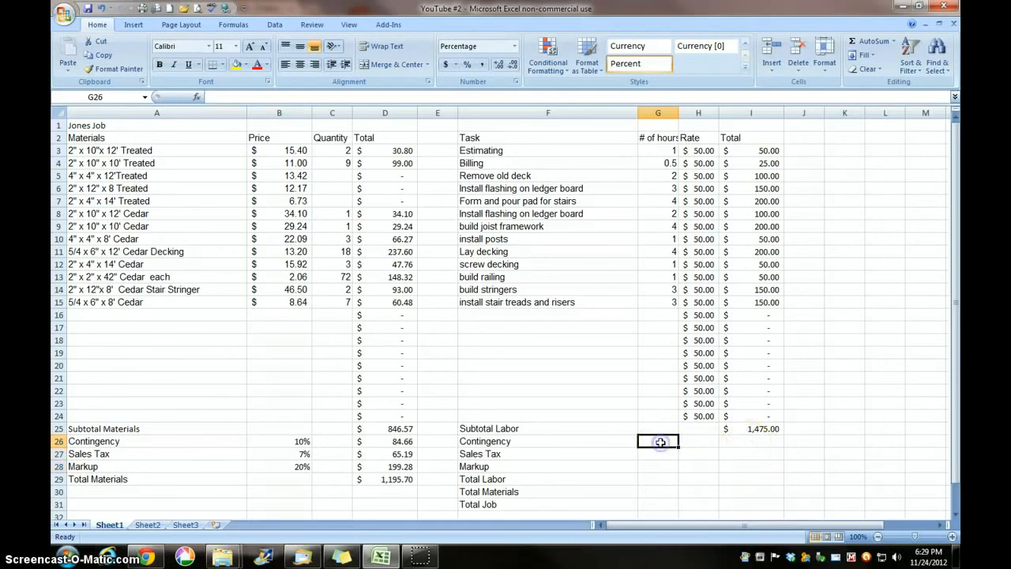
{"action": "type", "text": "10%"}
{"action": "key", "text": "Return"}
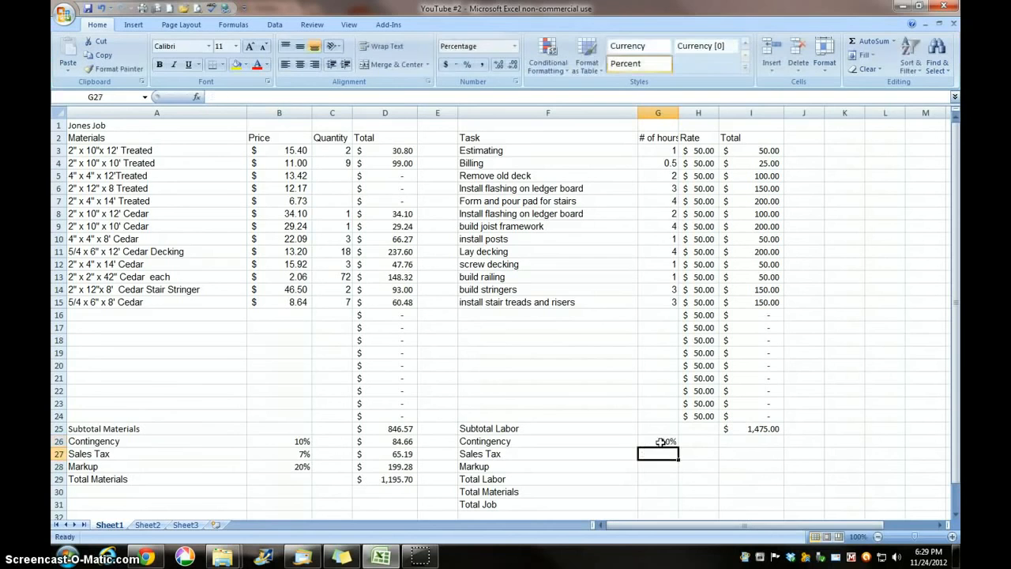
{"action": "type", "text": "7%"}
{"action": "key", "text": "Return"}
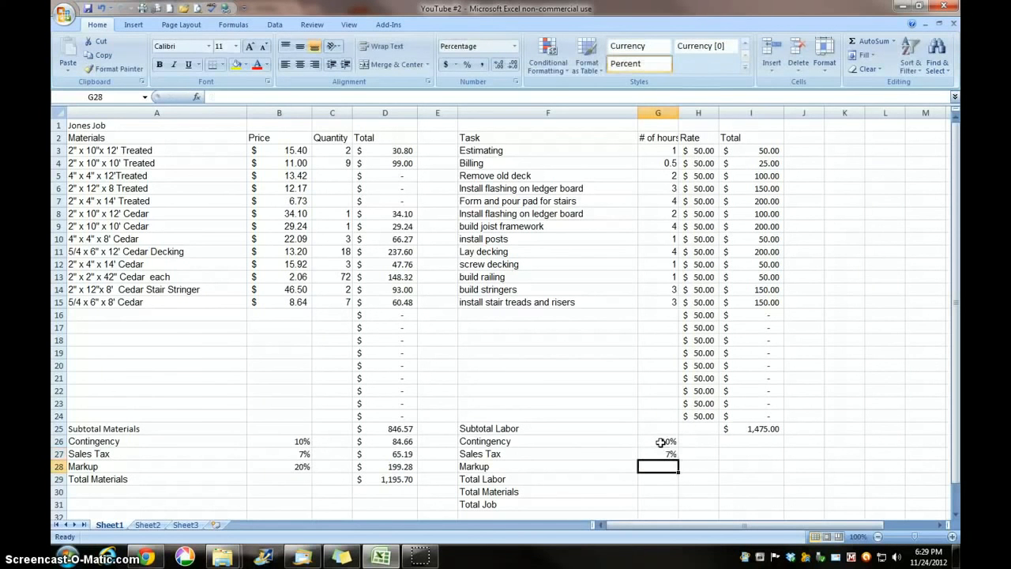
{"action": "type", "text": "10%"}
{"action": "key", "text": "Return"}
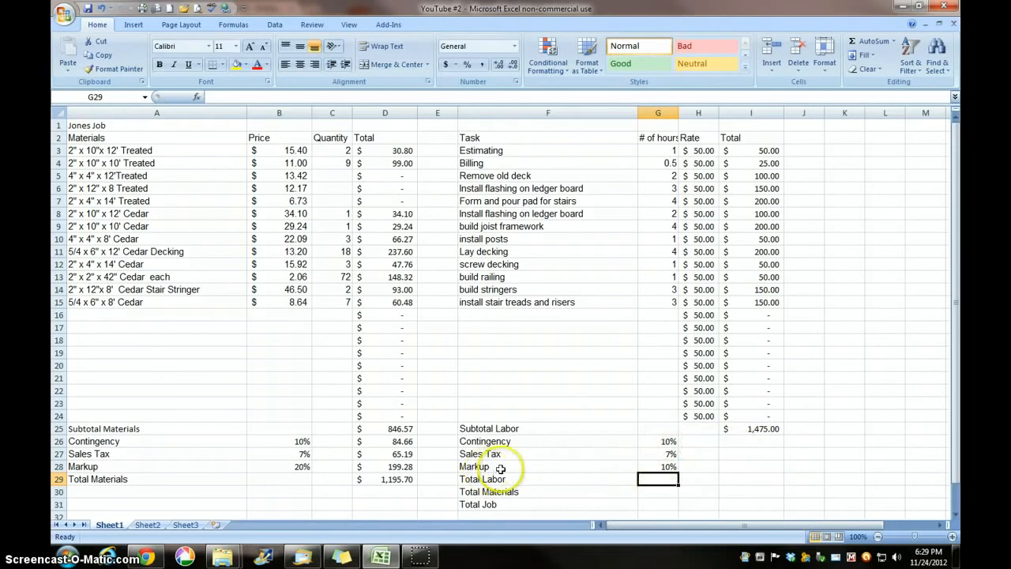
Calculate the labor Contingency in I26 with the formula =I25*G26
{"action": "left_click", "coordinate": [760, 430]}
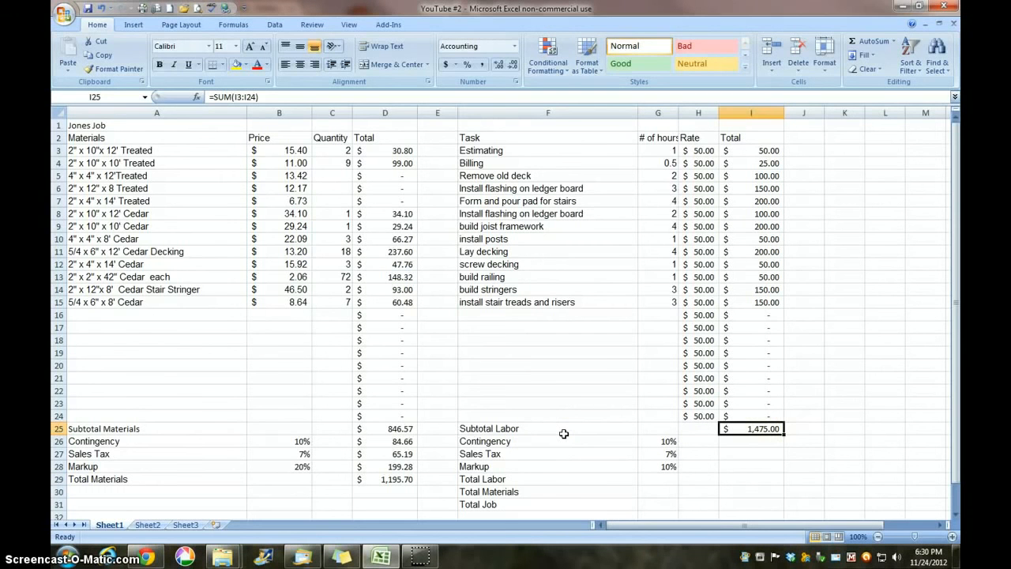
{"action": "left_click", "coordinate": [643, 459]}
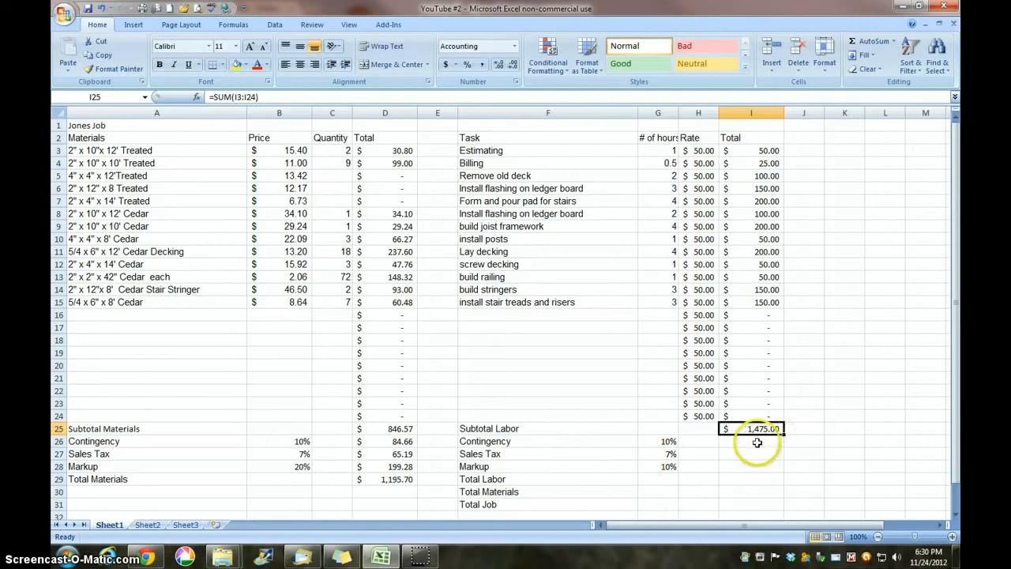
{"action": "left_click", "coordinate": [758, 441]}
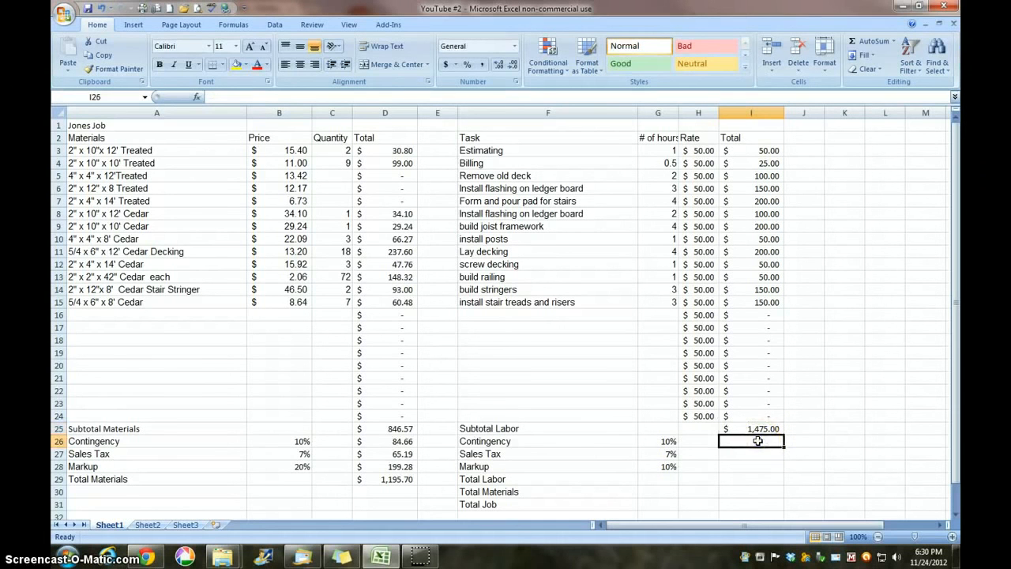
{"action": "type", "text": "="}
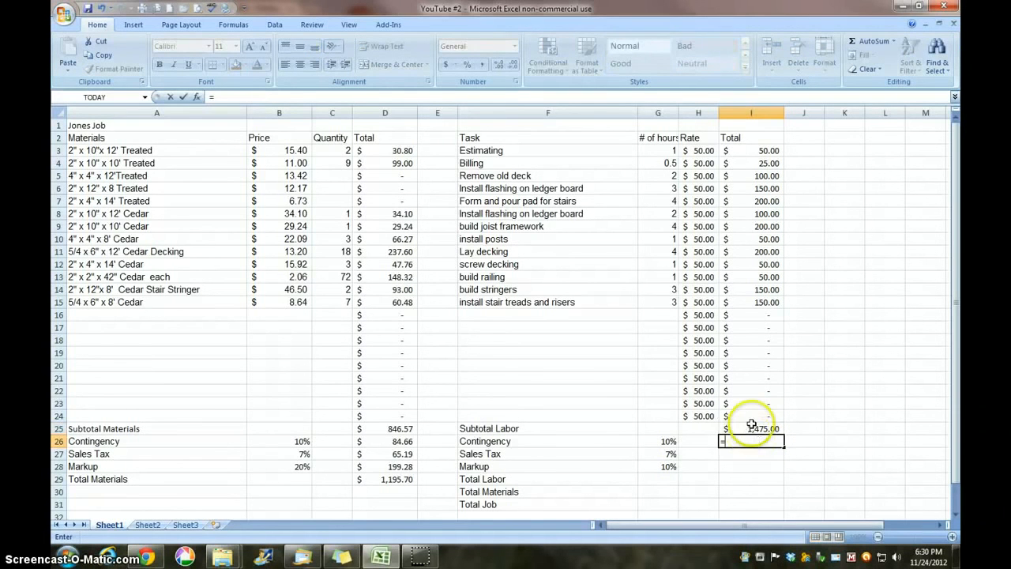
{"action": "left_click", "coordinate": [755, 428]}
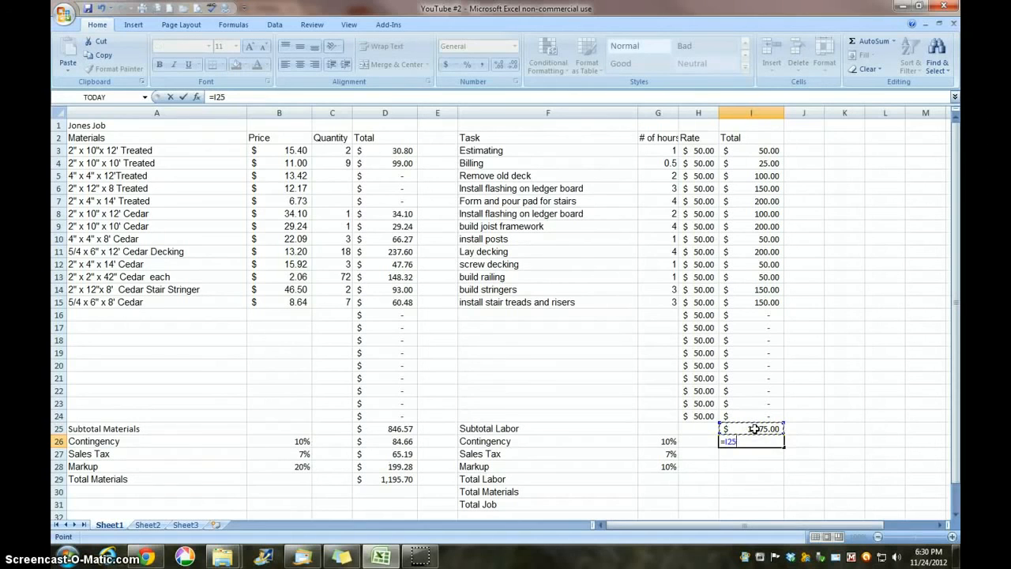
{"action": "type", "text": "*"}
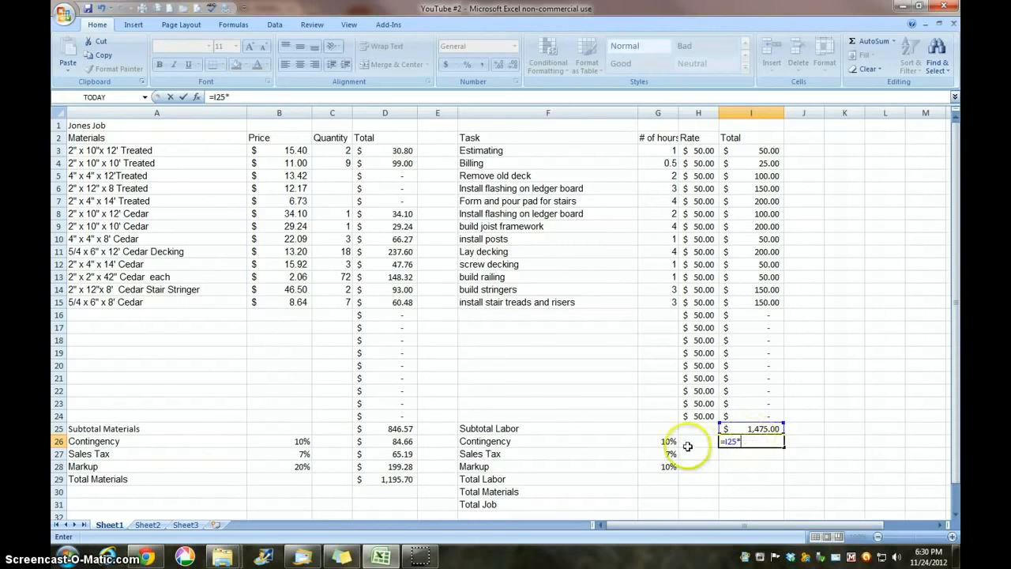
{"action": "left_click", "coordinate": [658, 444]}
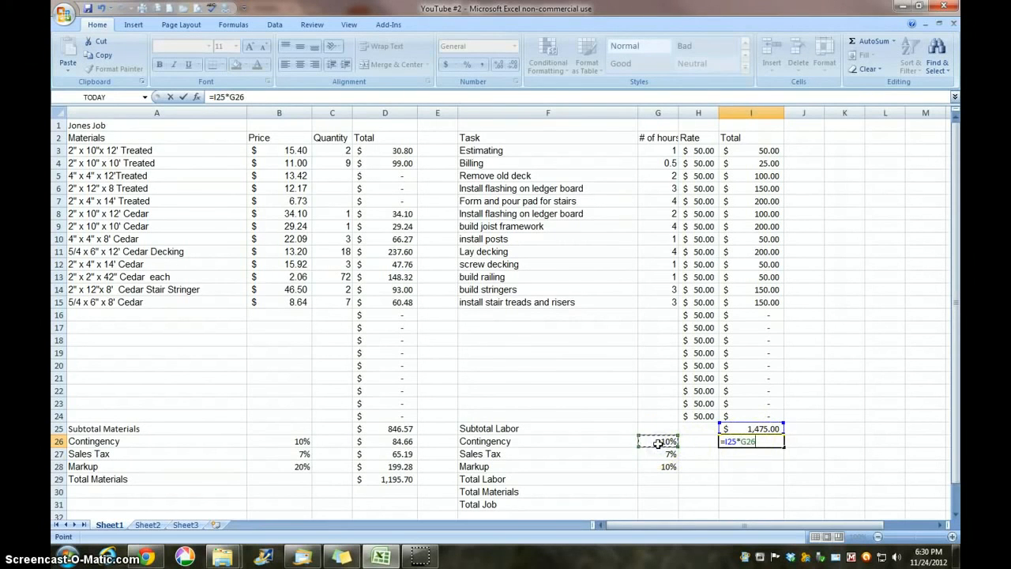
{"action": "key", "text": "Return"}
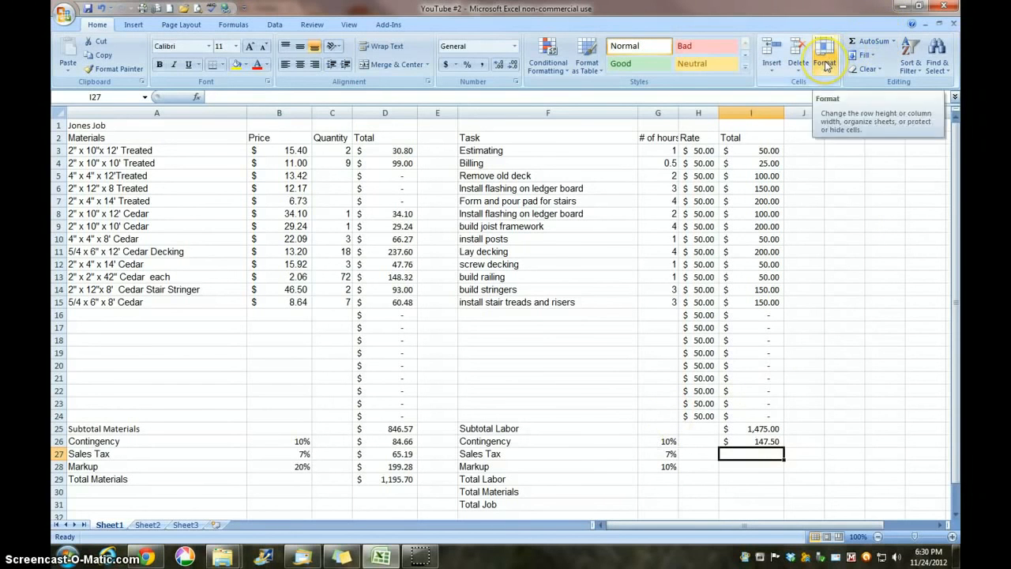
Calculate the labor Sales Tax in I27 with the formula =SUM(I25:I26)*G27
{"action": "left_click", "coordinate": [875, 43]}
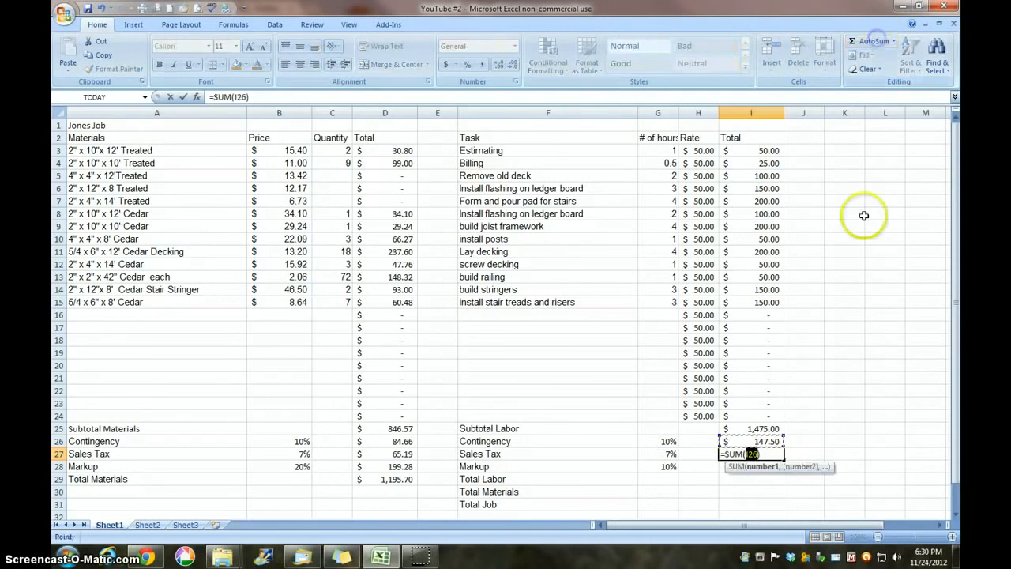
{"action": "left_click_drag", "start_coordinate": [774, 429], "coordinate": [775, 441]}
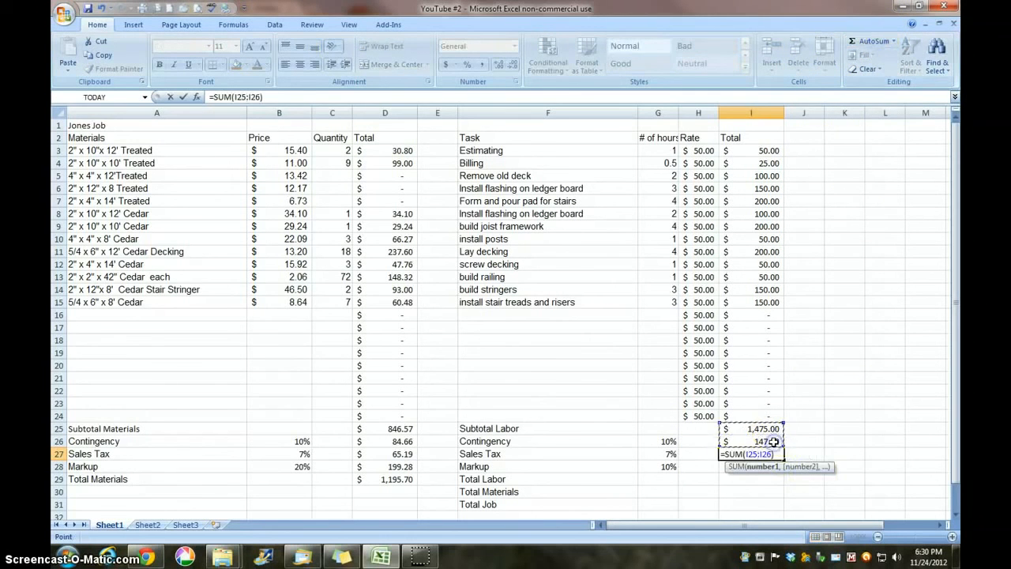
{"action": "left_click", "coordinate": [274, 98]}
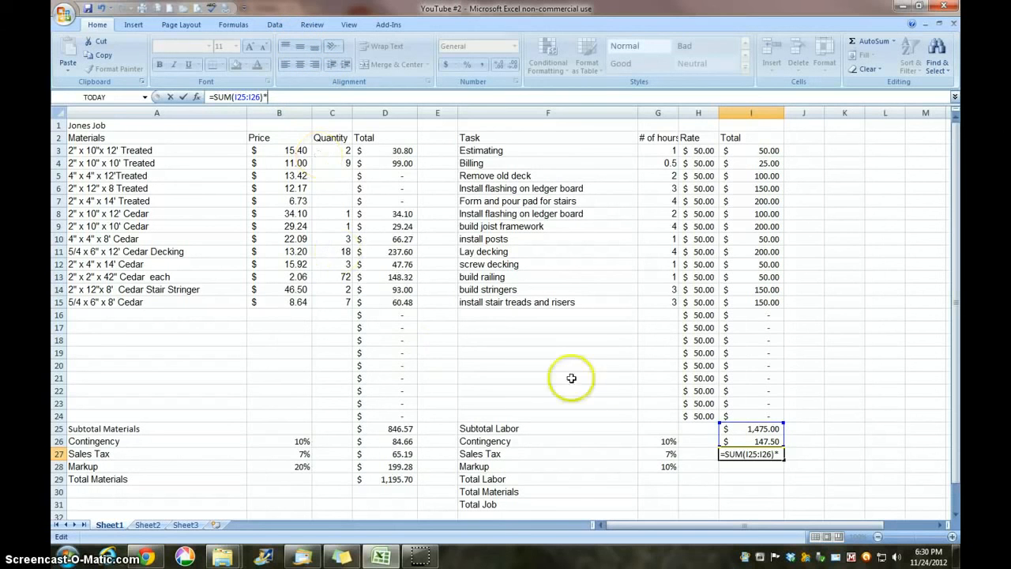
{"action": "left_click", "coordinate": [668, 454]}
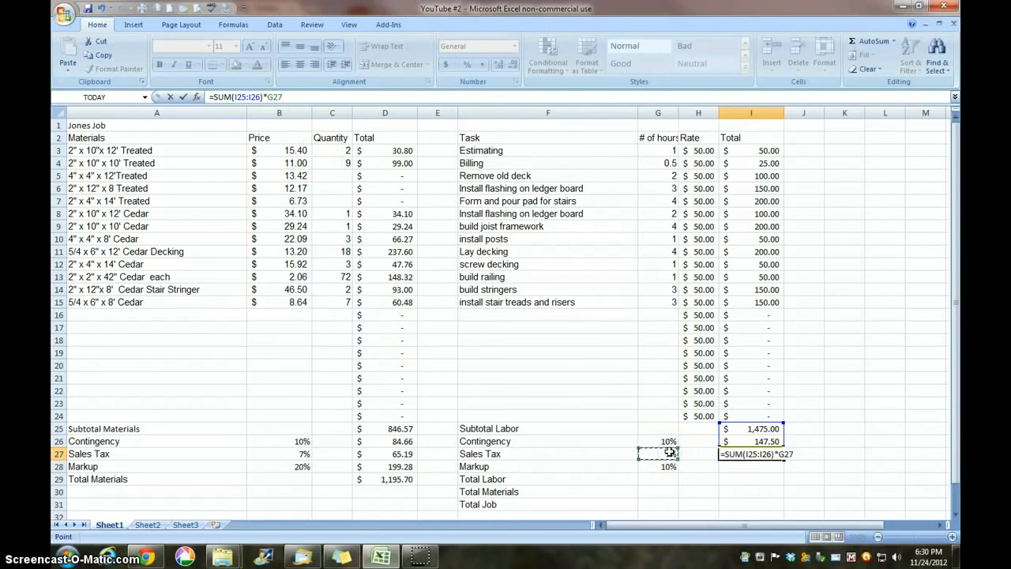
{"action": "key", "text": "Return"}
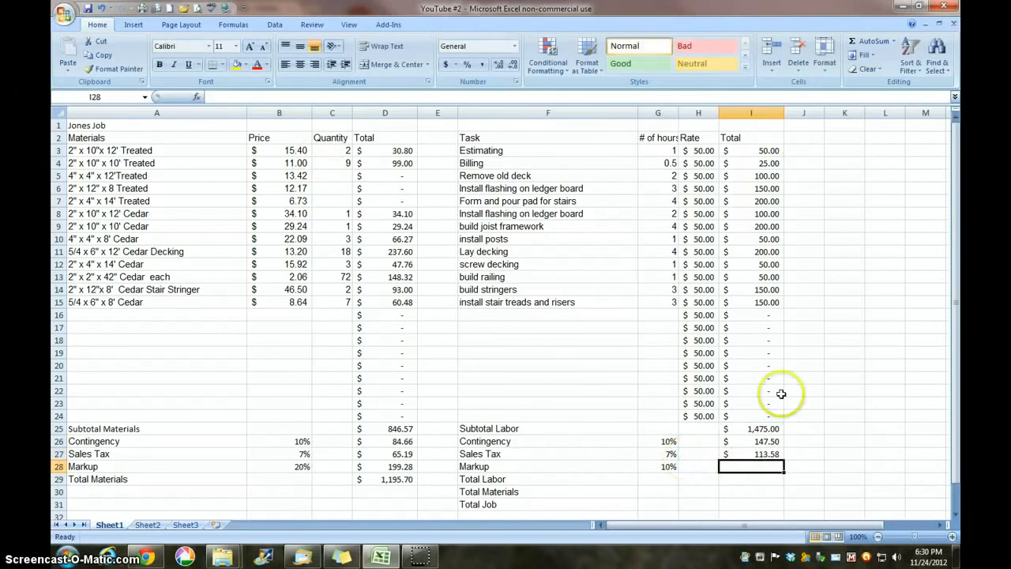
Calculate the labor Markup in I28 with the formula =SUM(I25:I27)*G28
{"action": "left_click", "coordinate": [877, 43]}
{"action": "left_click", "coordinate": [777, 430]}
{"action": "left_click_drag", "start_coordinate": [777, 430], "coordinate": [777, 454]}
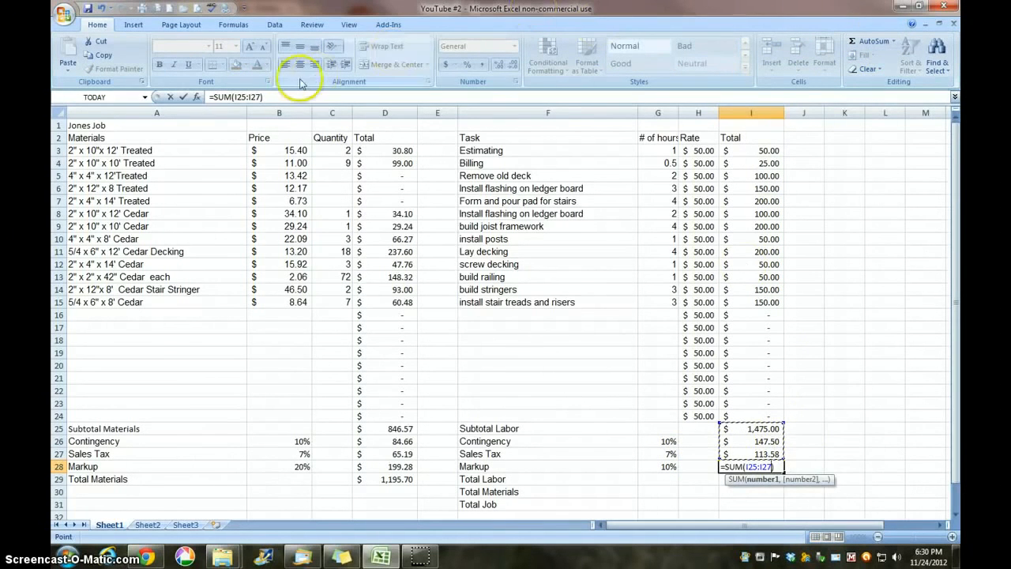
{"action": "left_click", "coordinate": [274, 96]}
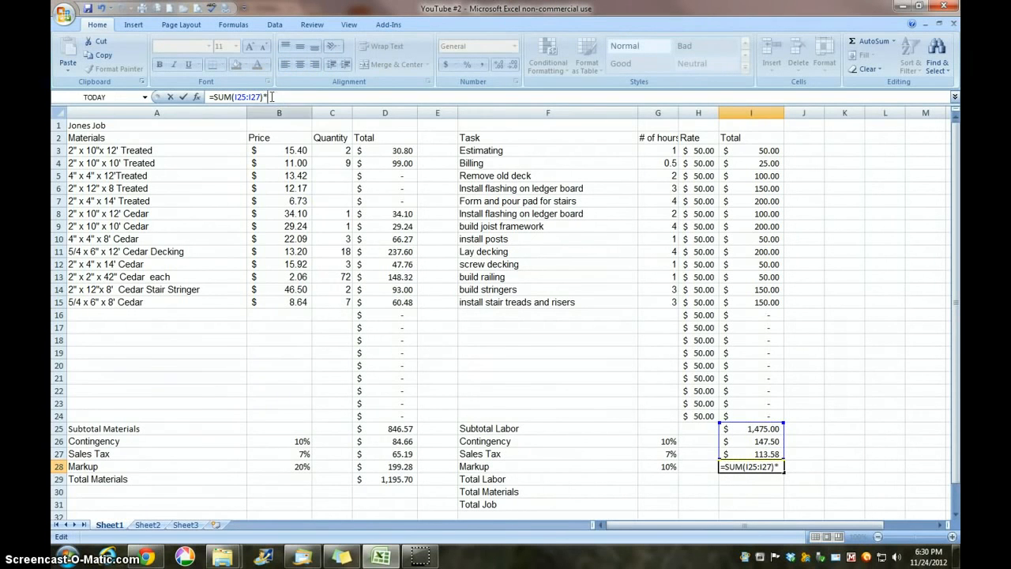
{"action": "left_click", "coordinate": [667, 468]}
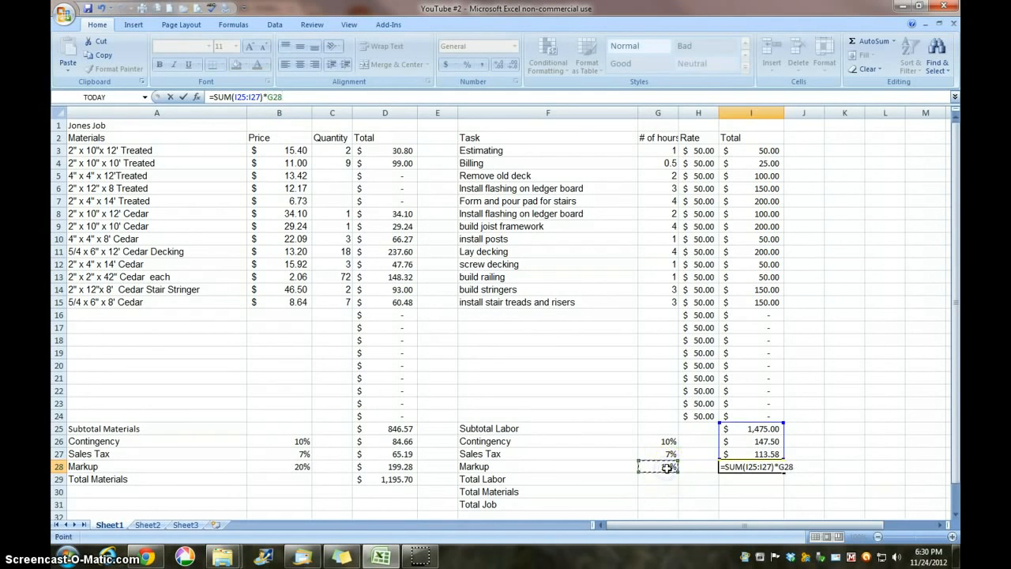
{"action": "key", "text": "Return"}
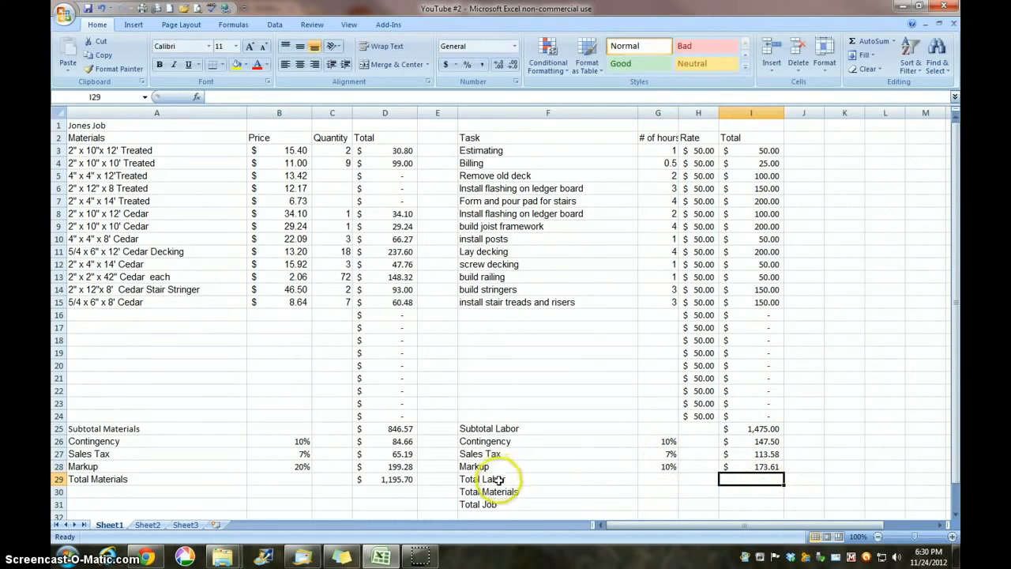
Calculate Total Labor in I29 with the formula =SUM(I25:I28)
{"action": "left_click", "coordinate": [883, 42]}
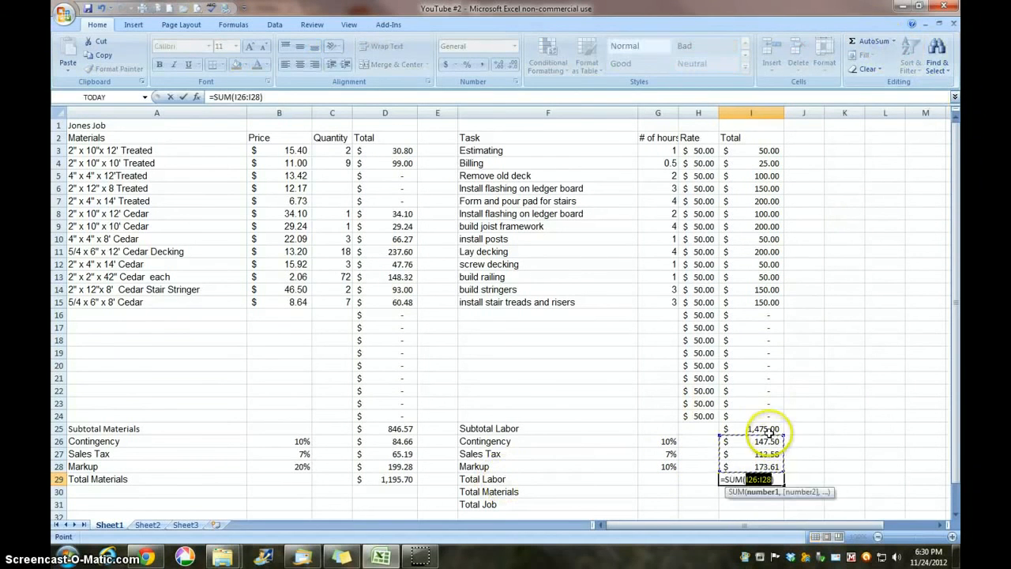
{"action": "left_click_drag", "start_coordinate": [770, 430], "coordinate": [770, 467]}
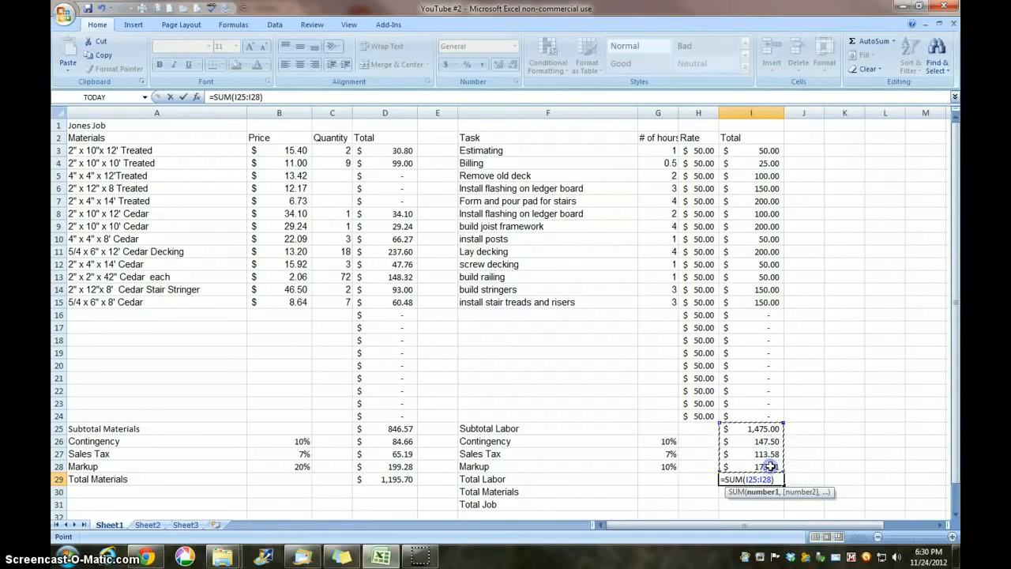
{"action": "key", "text": "Return"}
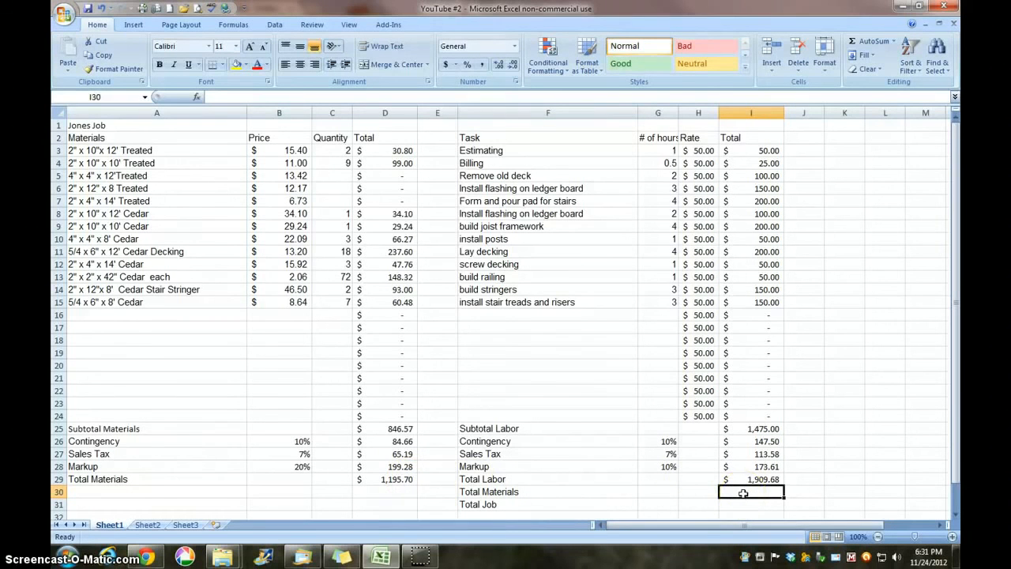
Link Total Materials in I30 to the materials total with =D29 and calculate Total Job in I31 with =SUM(I29:I30)
{"action": "type", "text": "="}
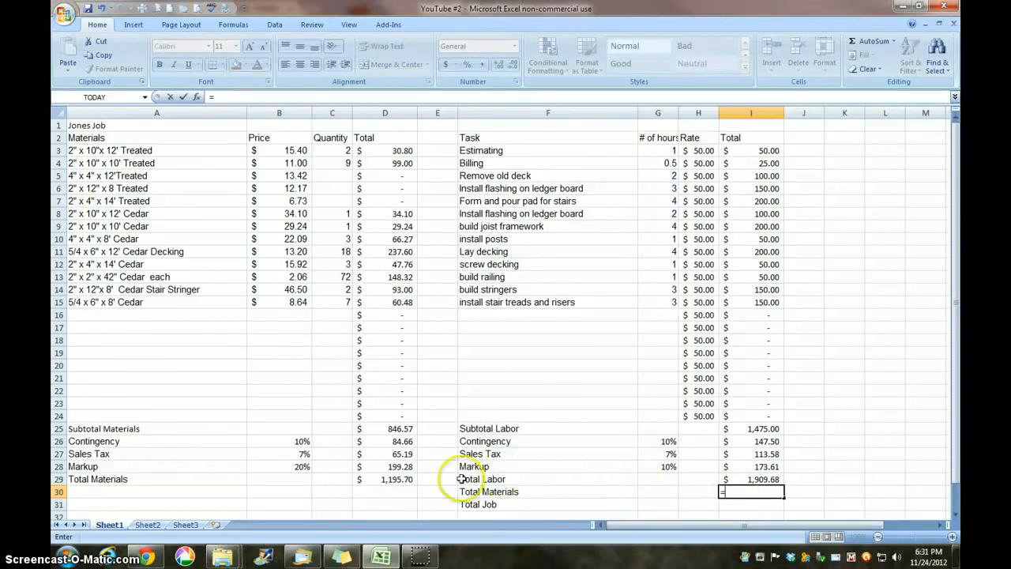
{"action": "left_click", "coordinate": [403, 479]}
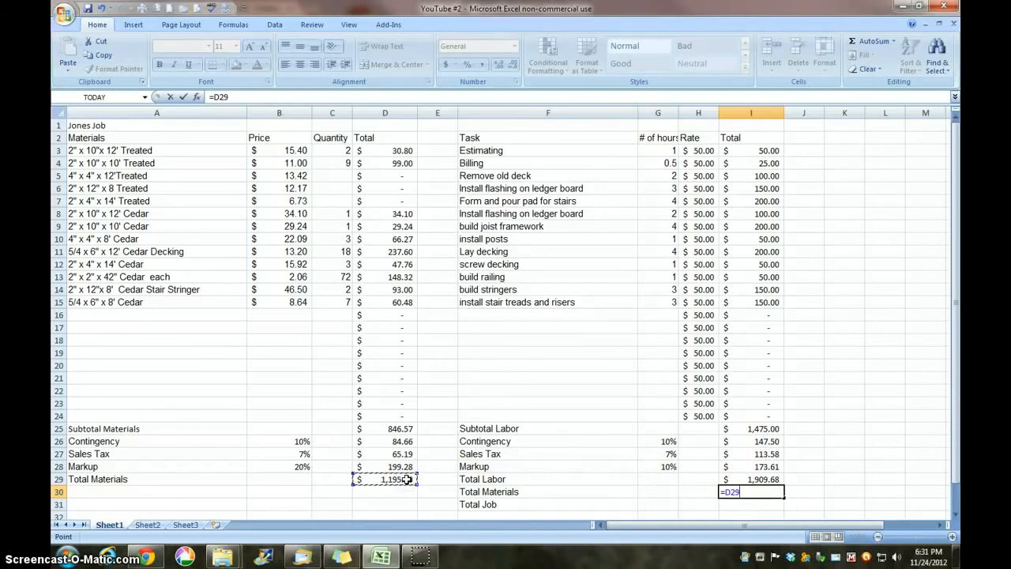
{"action": "key", "text": "Return"}
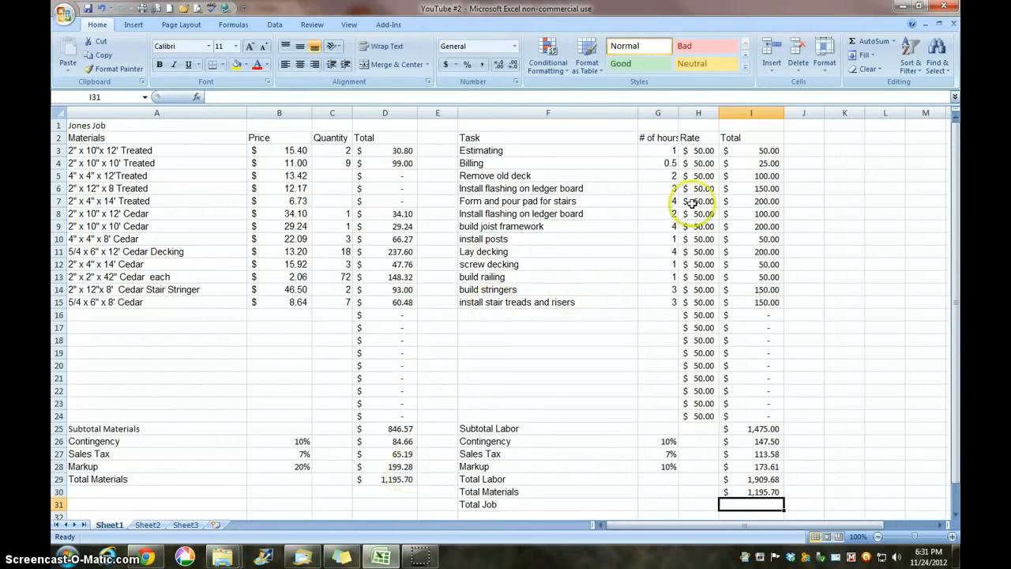
{"action": "left_click", "coordinate": [871, 41]}
{"action": "left_click_drag", "start_coordinate": [764, 477], "coordinate": [765, 491]}
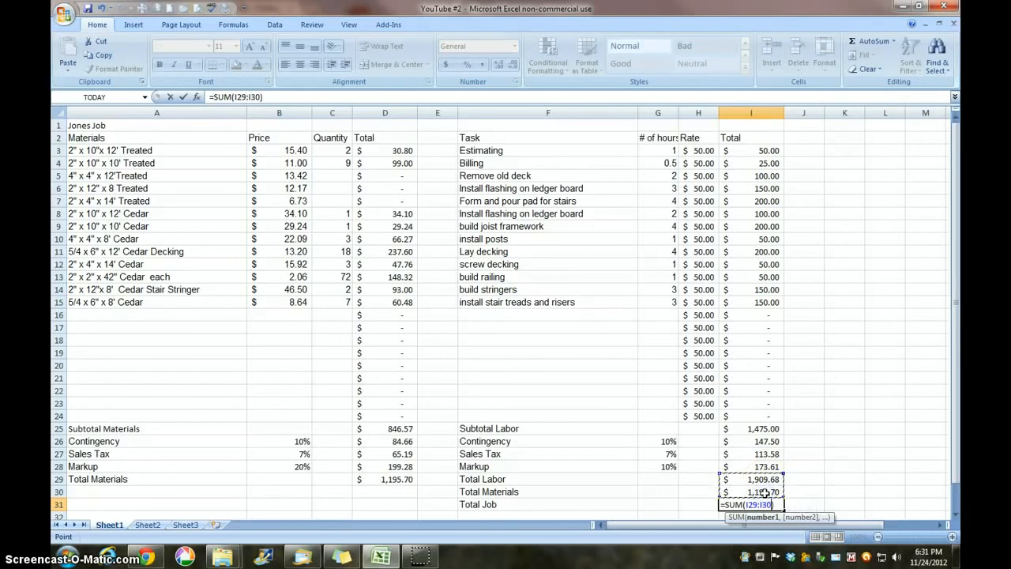
{"action": "key", "text": "Return"}
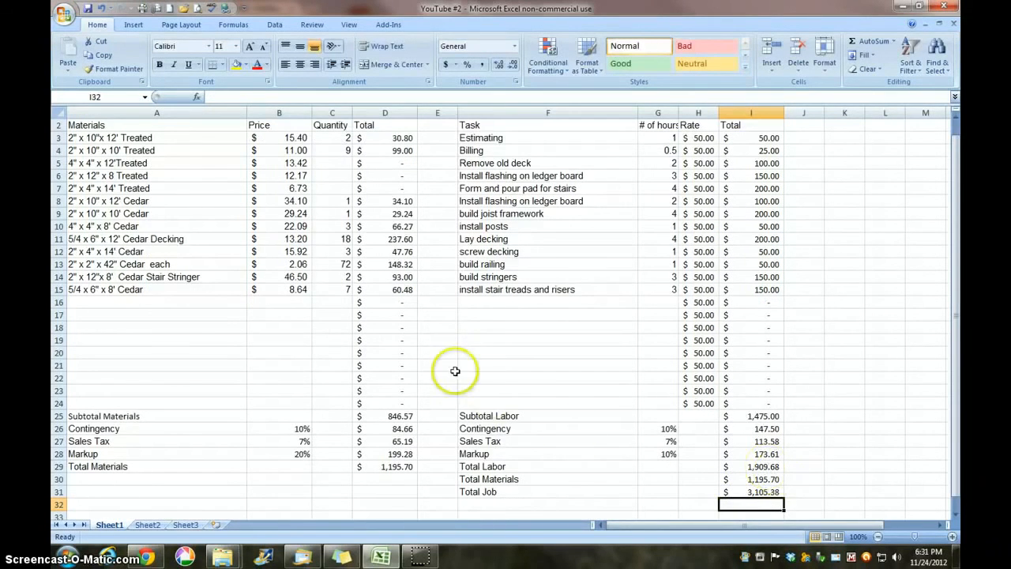
{"action": "scroll", "coordinate": [464, 371], "scroll_direction": "up", "scroll_amount": 1}
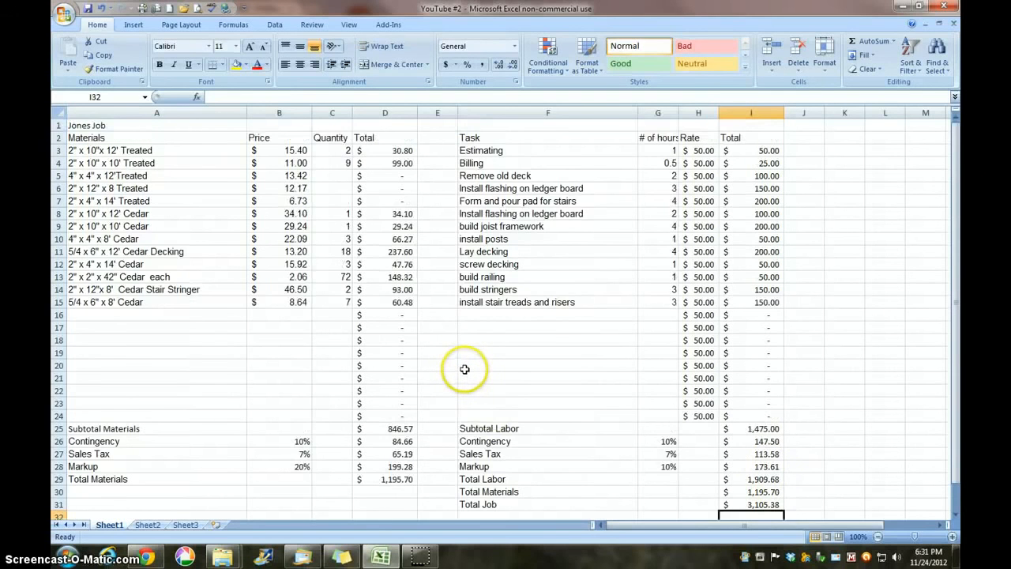
{"action": "scroll", "coordinate": [464, 369], "scroll_direction": "down", "scroll_amount": 1}
{"action": "scroll", "coordinate": [464, 369], "scroll_direction": "up", "scroll_amount": 1}
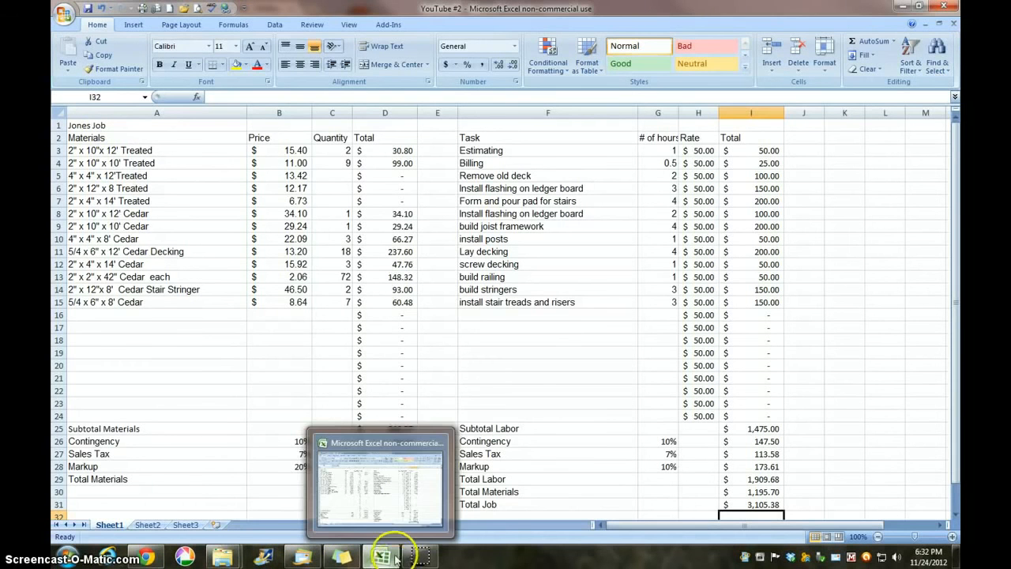
{"action": "left_click", "coordinate": [427, 558]}
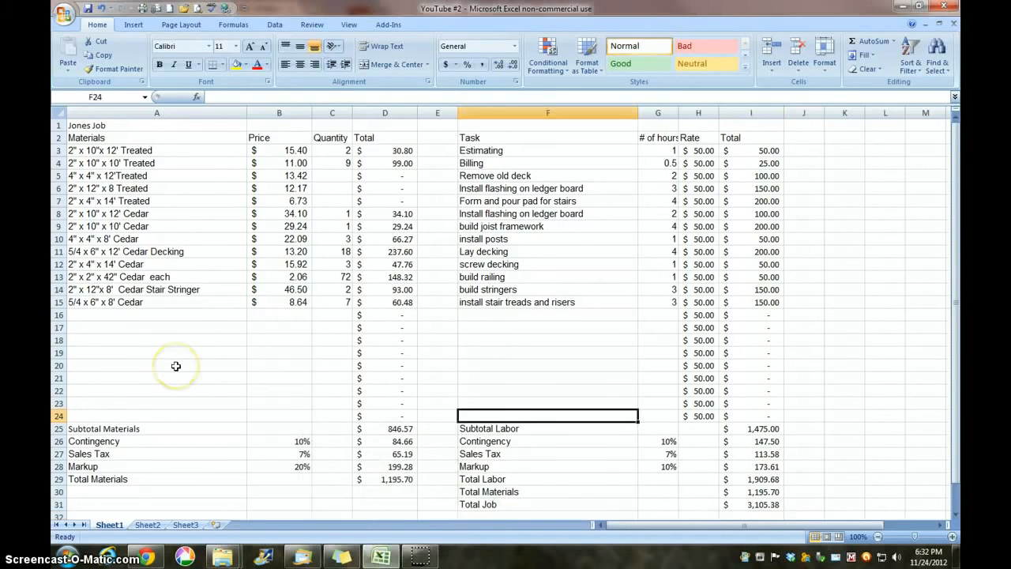
Enlarge the font of the title and header rows A1:I2 to size 14
{"action": "left_click", "coordinate": [93, 127]}
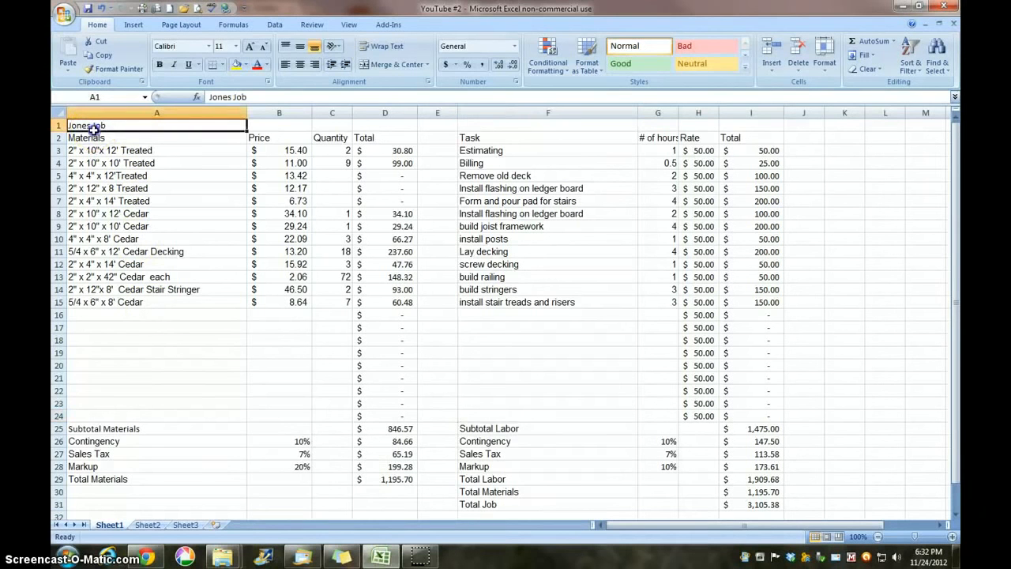
{"action": "left_click_drag", "start_coordinate": [93, 129], "coordinate": [734, 137]}
{"action": "left_click", "coordinate": [249, 46]}
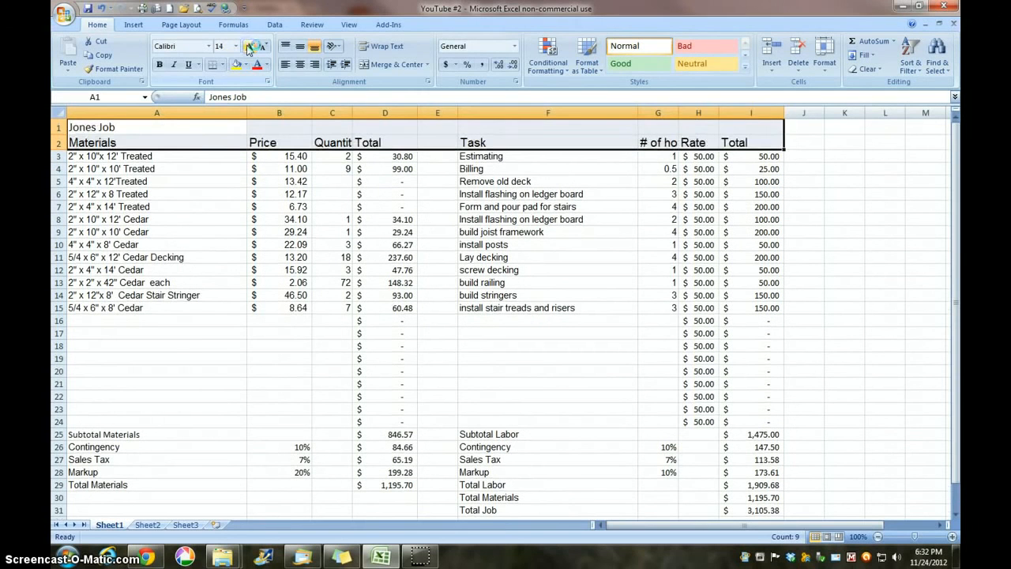
{"action": "left_click", "coordinate": [182, 355]}
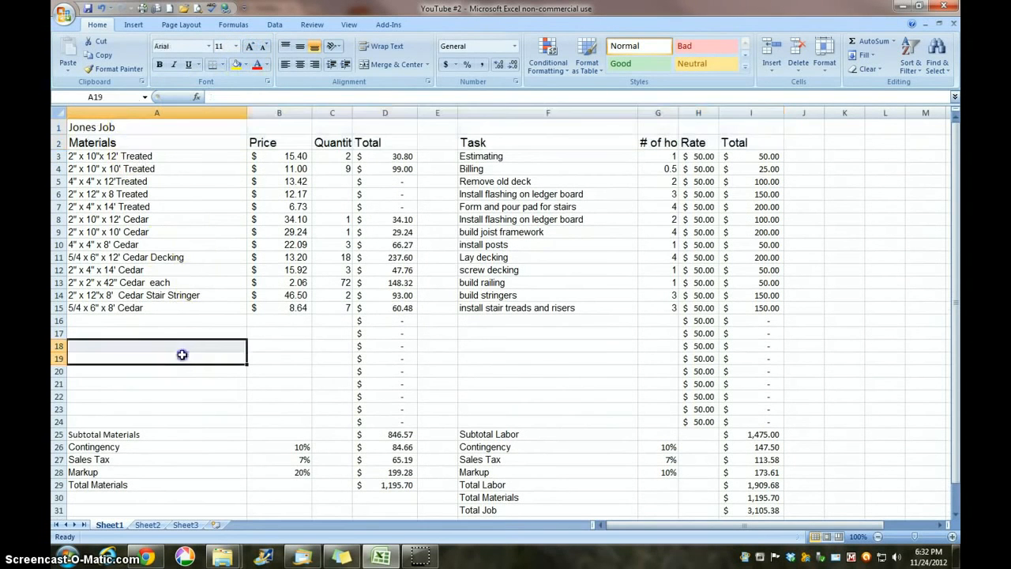
Enlarge the font of the job title in A1 to size 18
{"action": "left_click", "coordinate": [85, 127]}
{"action": "left_click", "coordinate": [232, 47]}
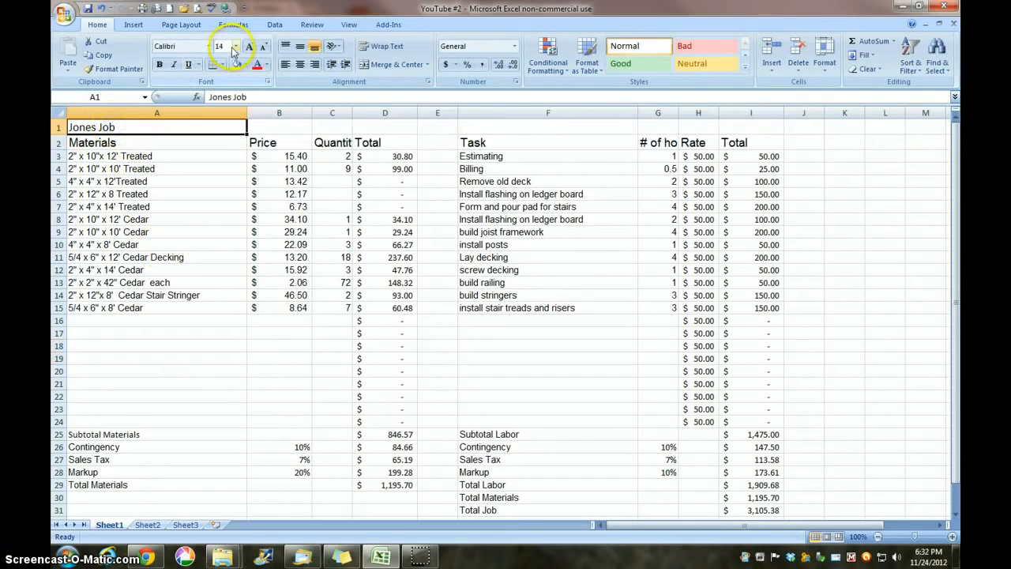
{"action": "left_click", "coordinate": [248, 46]}
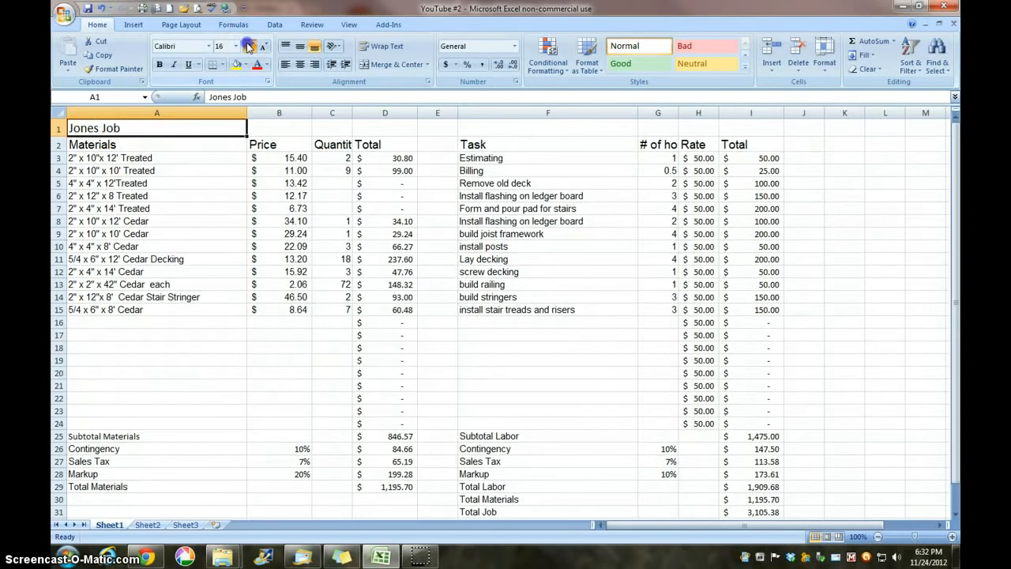
{"action": "left_click", "coordinate": [248, 47]}
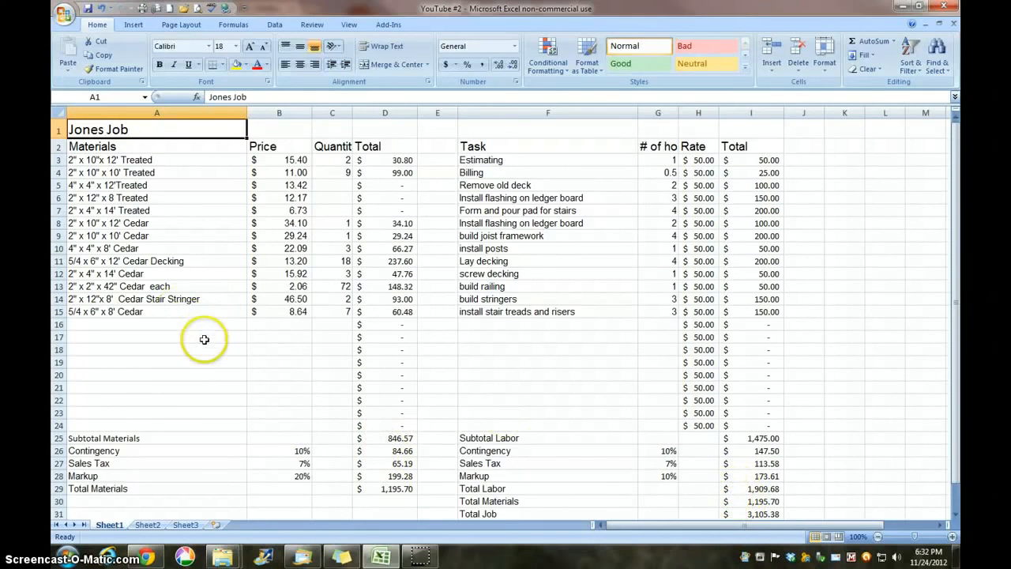
{"action": "left_click_drag", "start_coordinate": [203, 339], "coordinate": [211, 357]}
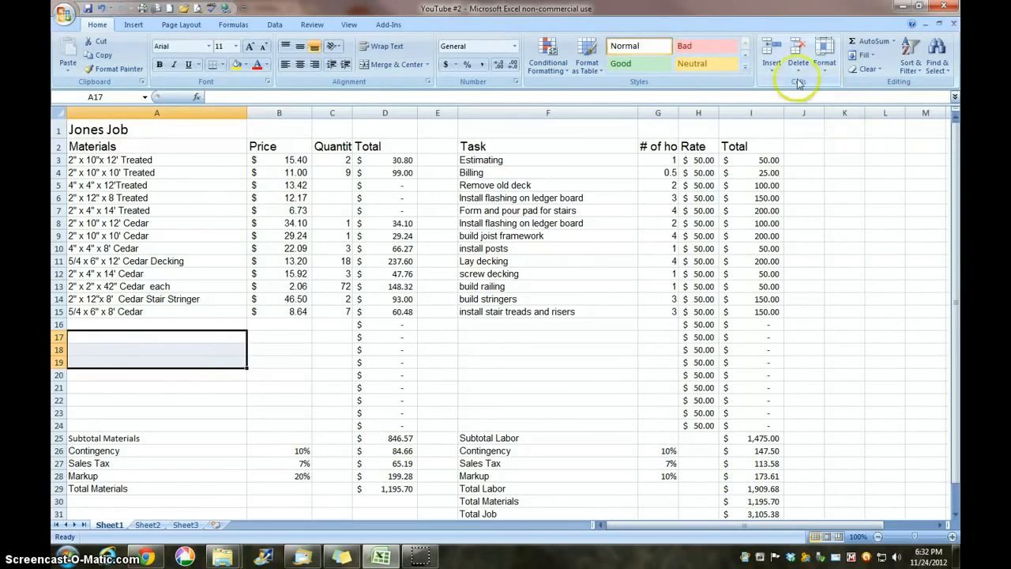
Delete the three empty sheet rows 17 to 19 below the materials and task lists
{"action": "left_click", "coordinate": [798, 69]}
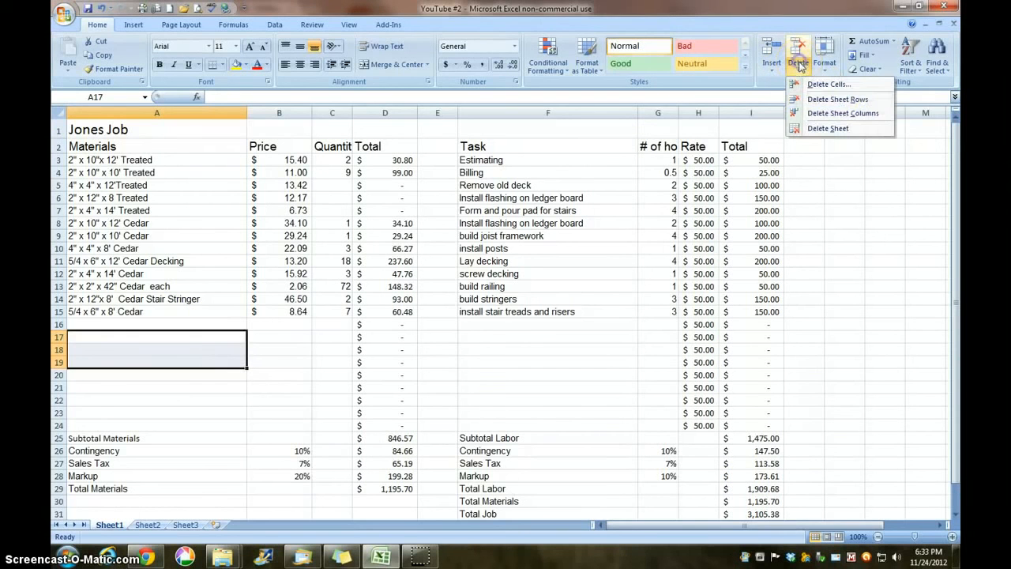
{"action": "left_click", "coordinate": [842, 102]}
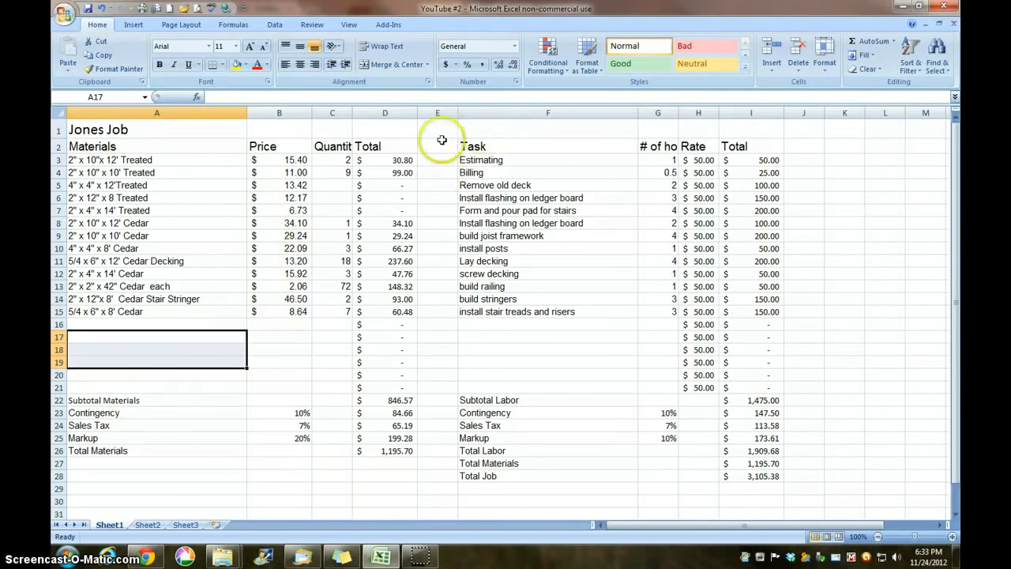
Shade the materials totals D3:D26 and the labor and job totals I3:I28 with a light gray fill
{"action": "left_click_drag", "start_coordinate": [399, 161], "coordinate": [400, 451]}
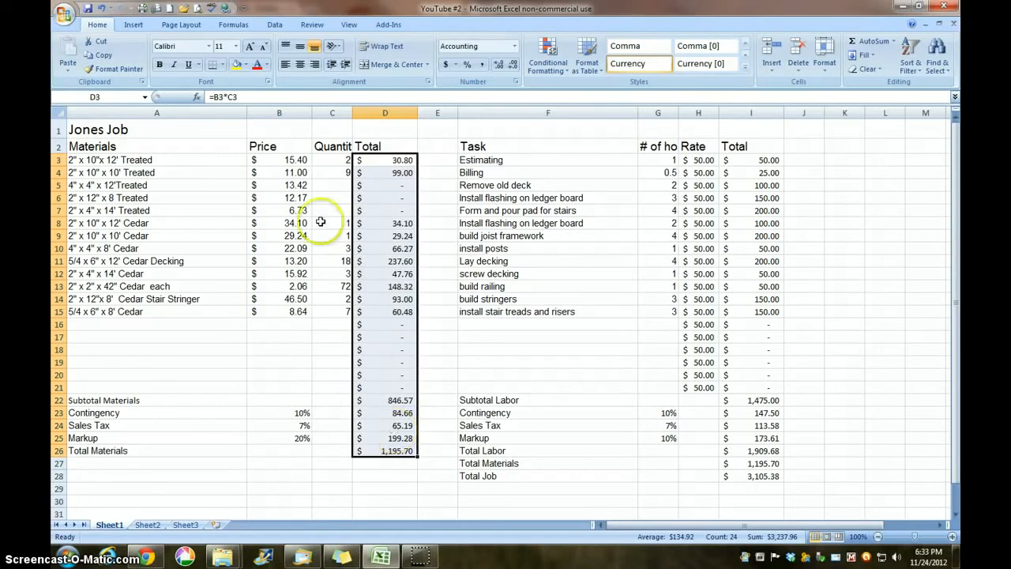
{"action": "left_click", "coordinate": [246, 66]}
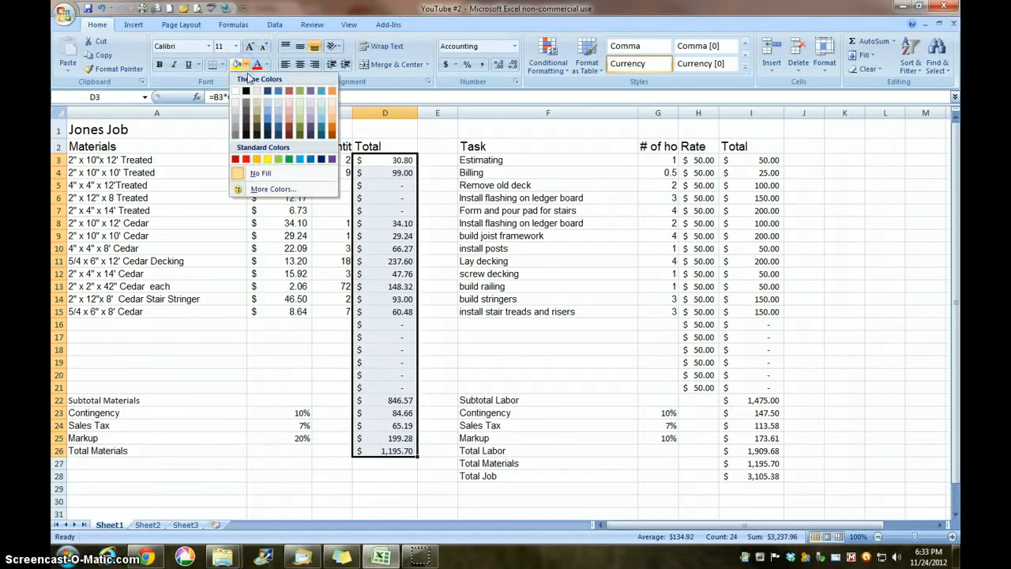
{"action": "left_click", "coordinate": [234, 113]}
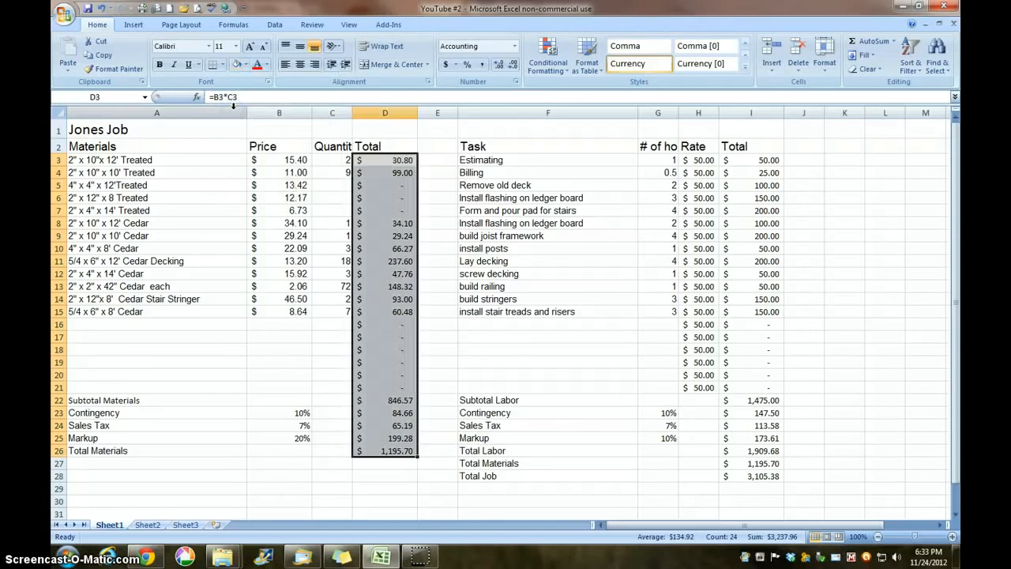
{"action": "left_click_drag", "start_coordinate": [761, 162], "coordinate": [760, 473]}
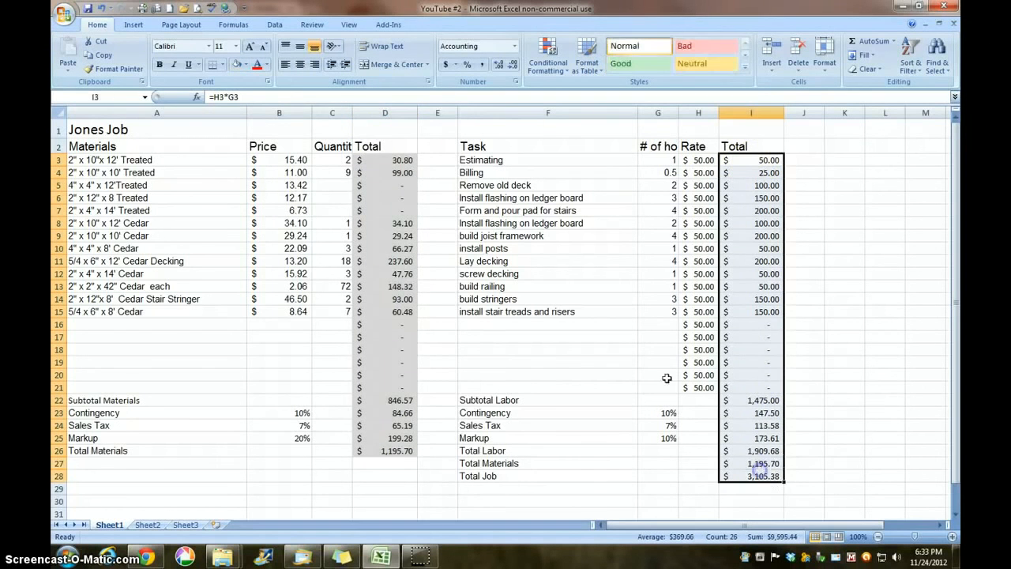
{"action": "left_click", "coordinate": [235, 64]}
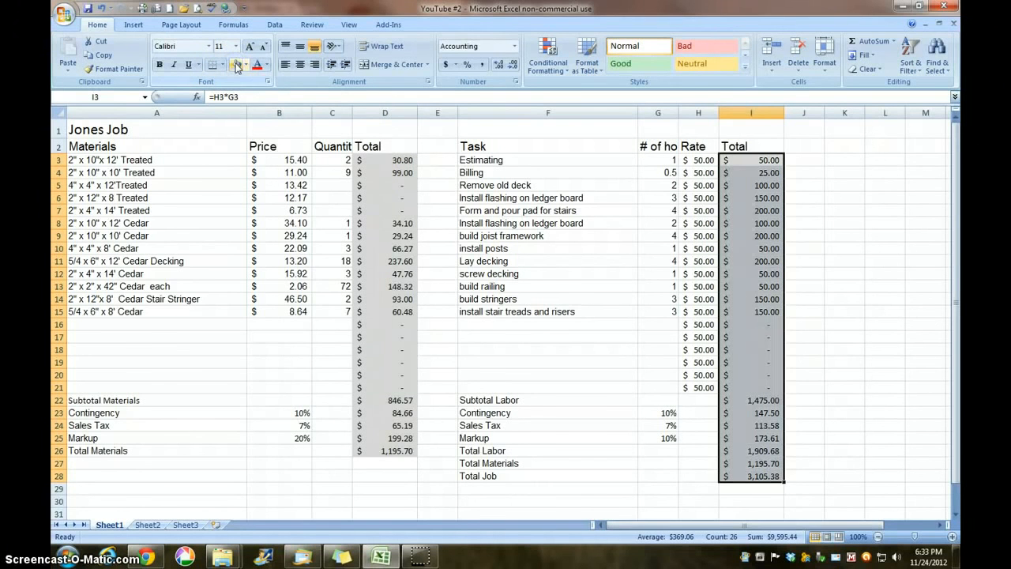
{"action": "left_click", "coordinate": [240, 367]}
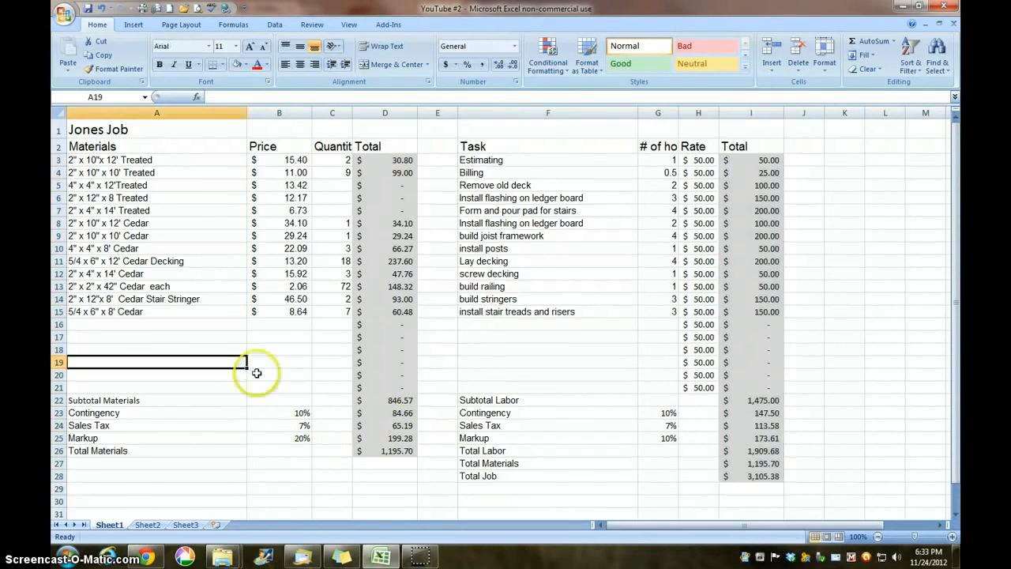
{"action": "left_click", "coordinate": [106, 451]}
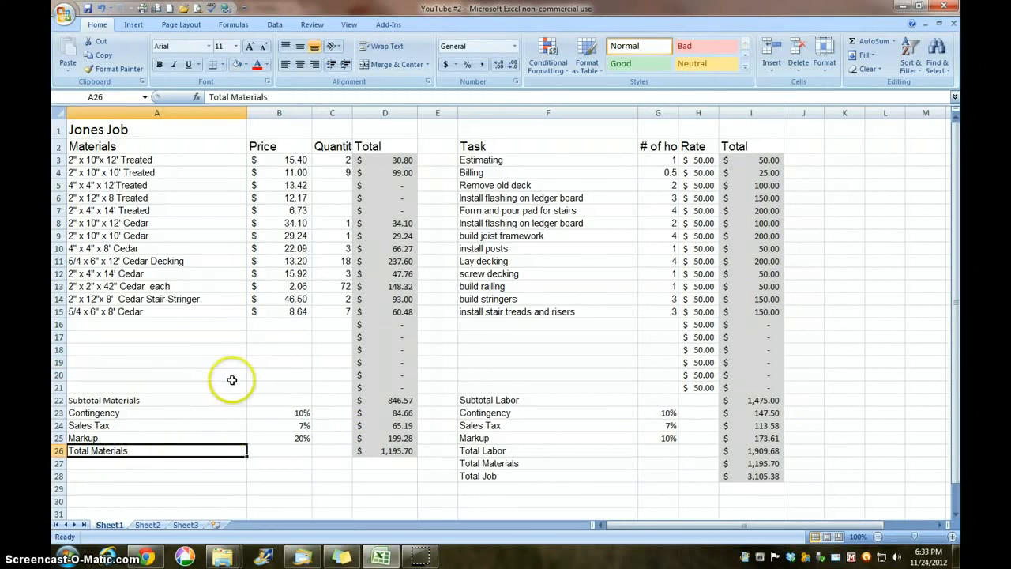
Set the font size of the estimate body A3:I30 to 11
{"action": "left_click_drag", "start_coordinate": [130, 160], "coordinate": [753, 506]}
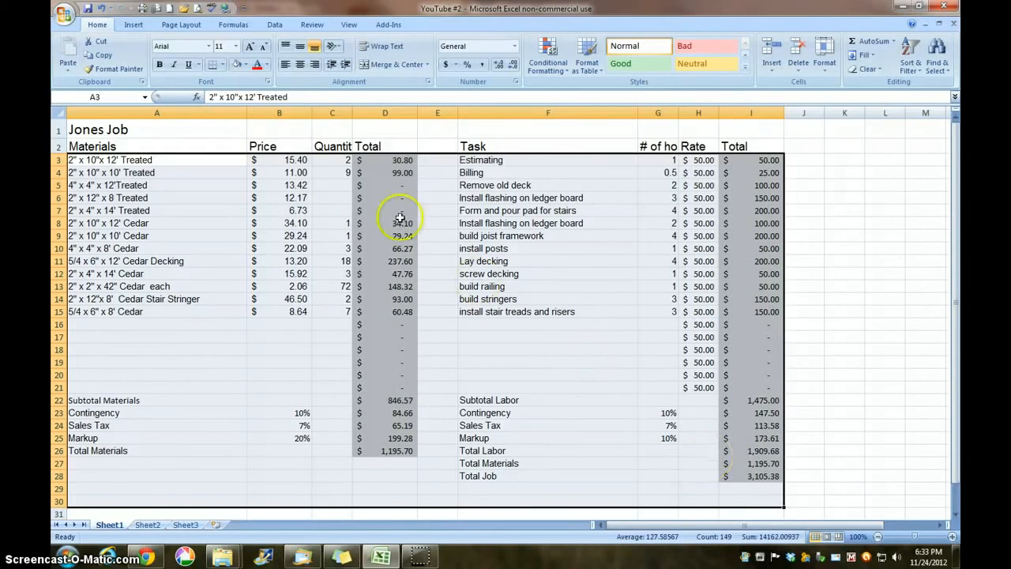
{"action": "left_click", "coordinate": [236, 47]}
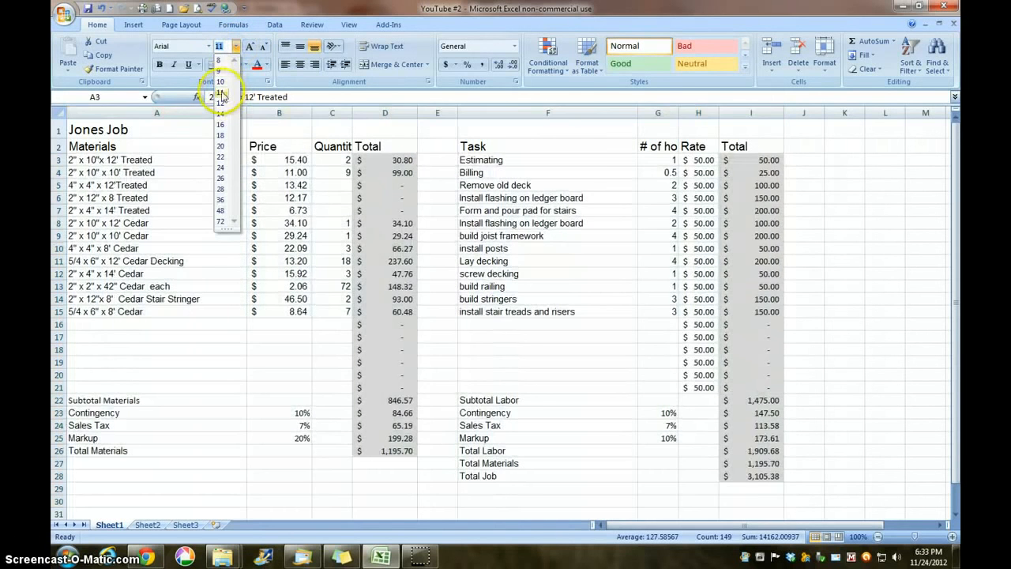
{"action": "left_click", "coordinate": [222, 94]}
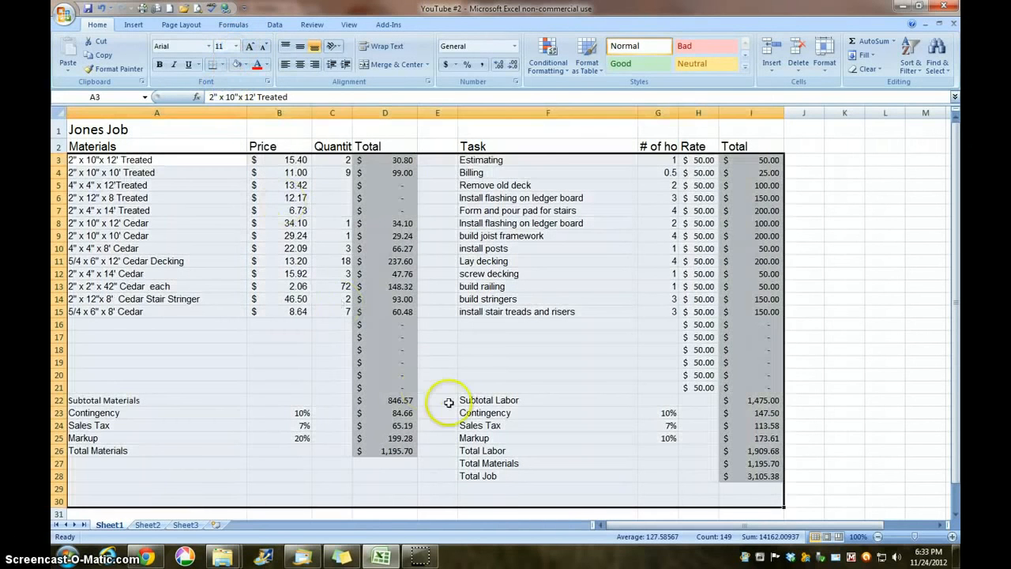
{"action": "left_click", "coordinate": [172, 465]}
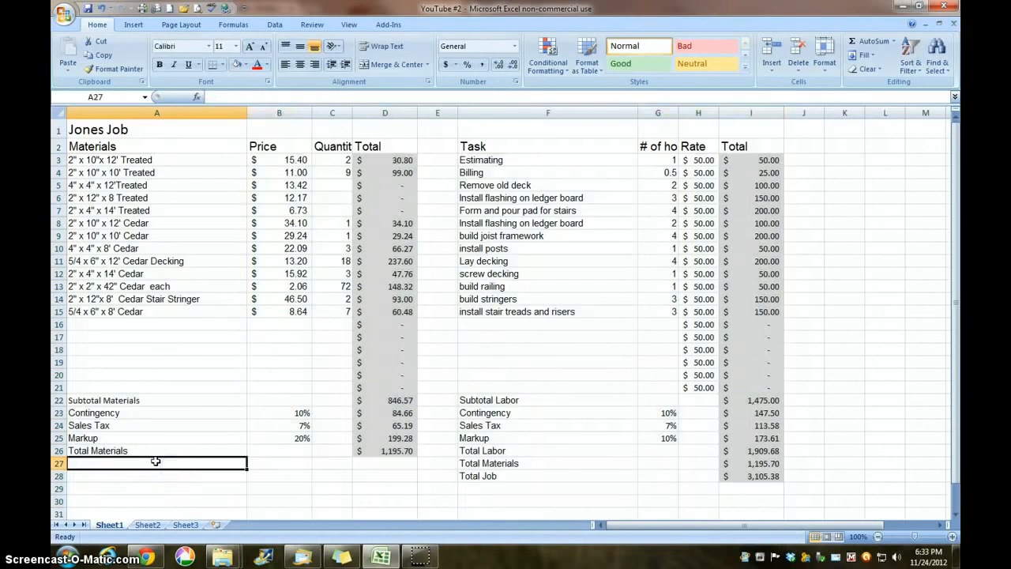
Enlarge the font of the Total Materials row A26:D26 to size 14
{"action": "left_click_drag", "start_coordinate": [147, 448], "coordinate": [369, 456]}
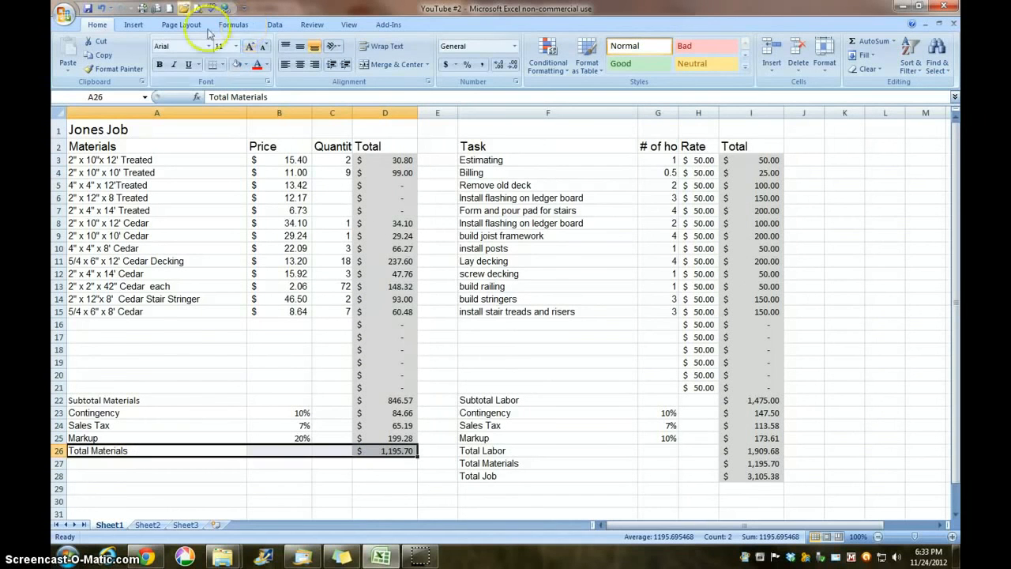
{"action": "left_click", "coordinate": [249, 47]}
{"action": "left_click", "coordinate": [249, 48]}
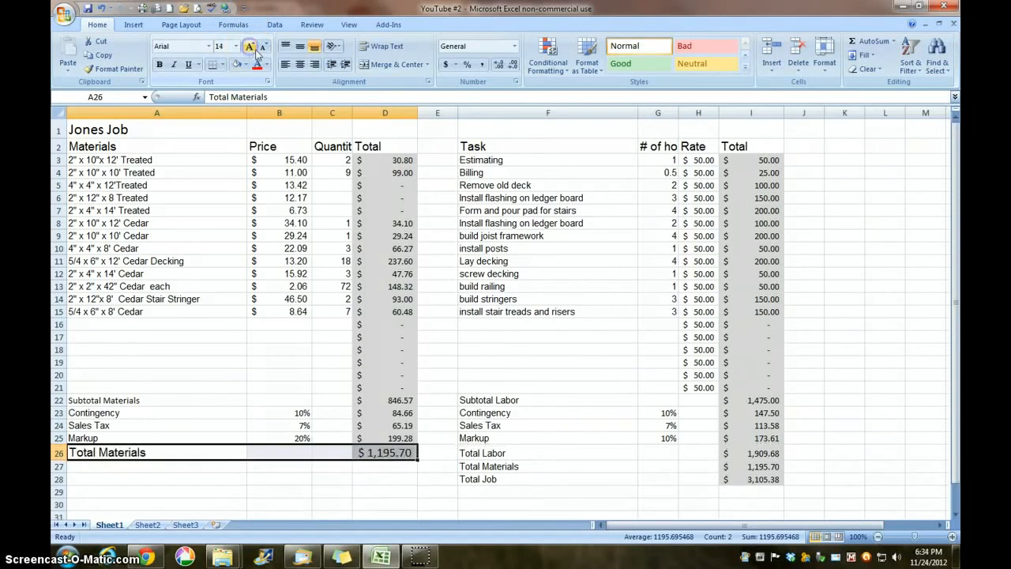
Enlarge the font of the Total Labor, Total Materials and Total Job rows F26:I28 to size 14
{"action": "left_click_drag", "start_coordinate": [467, 454], "coordinate": [773, 485]}
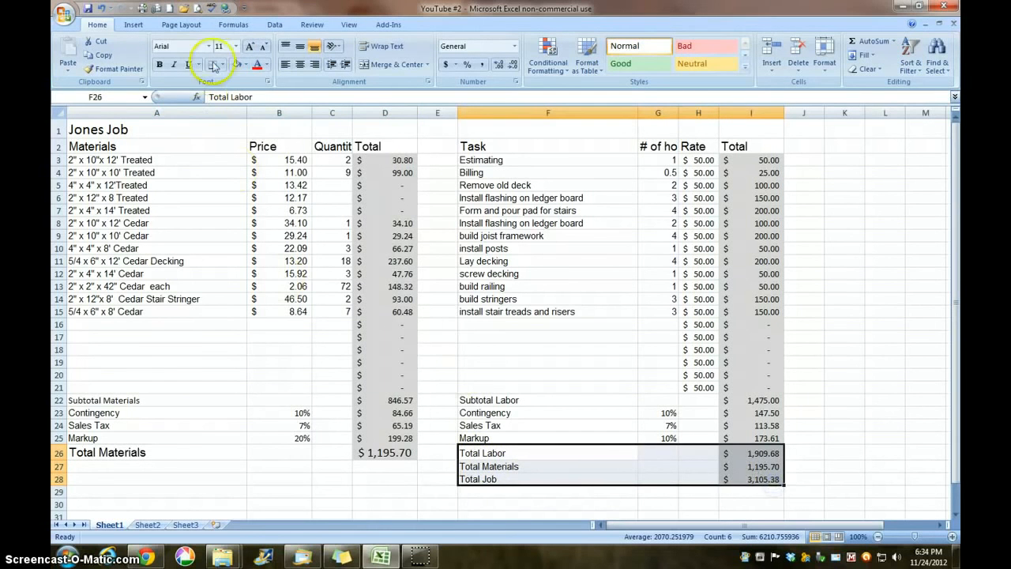
{"action": "left_click", "coordinate": [249, 48]}
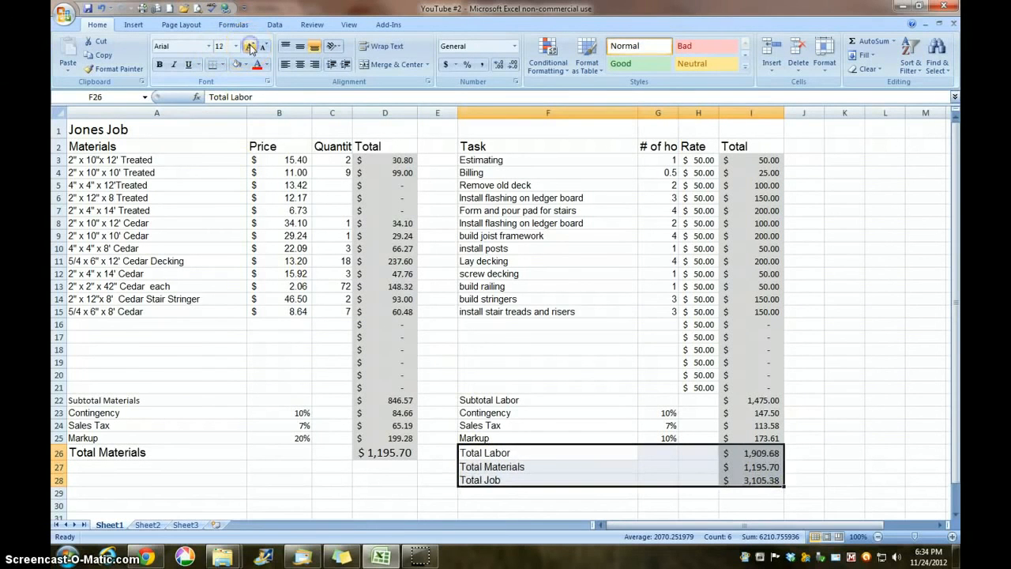
{"action": "left_click", "coordinate": [249, 48]}
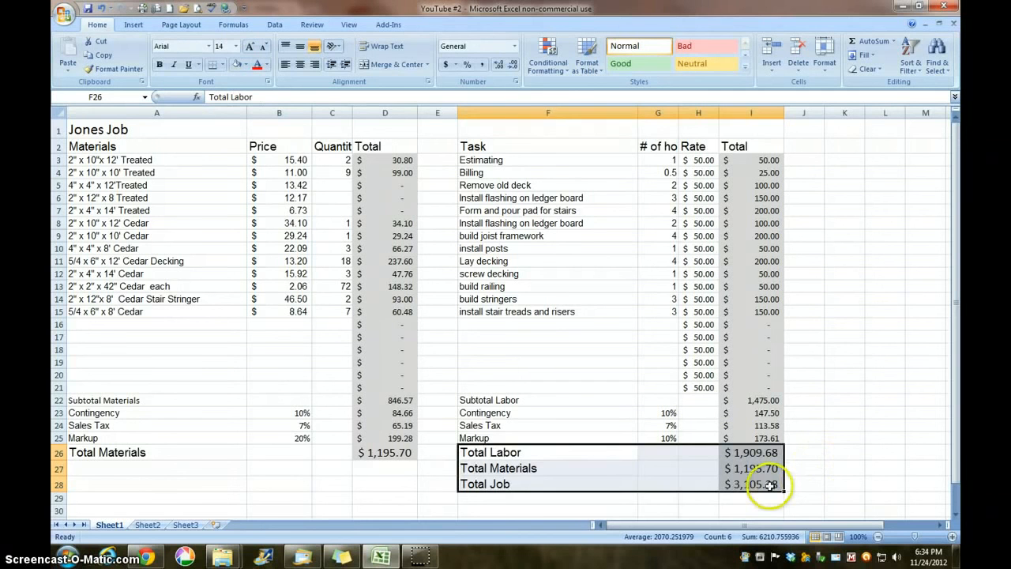
Select the Total Job row across F28:I28 for formatting
{"action": "left_click_drag", "start_coordinate": [746, 484], "coordinate": [610, 486]}
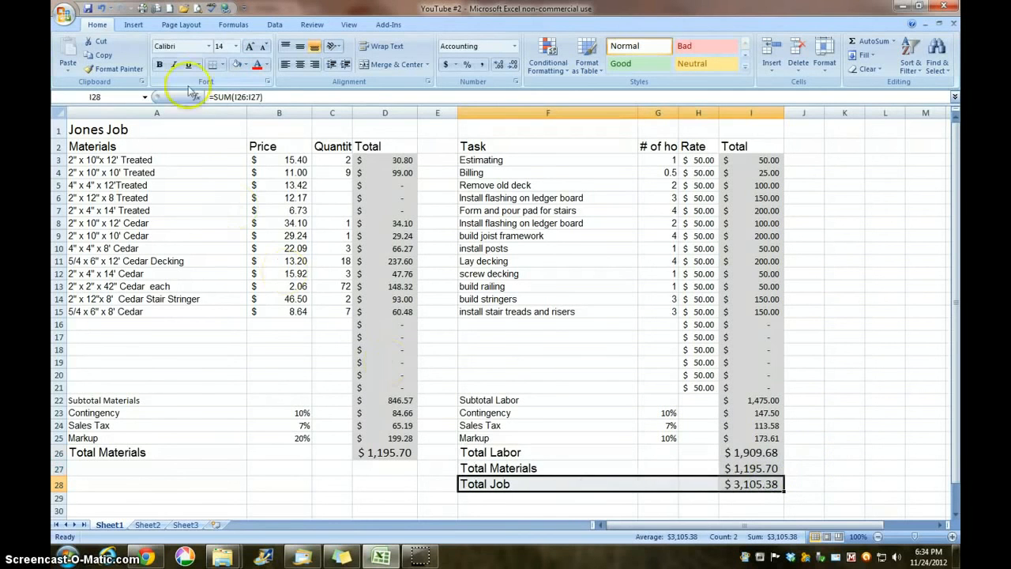